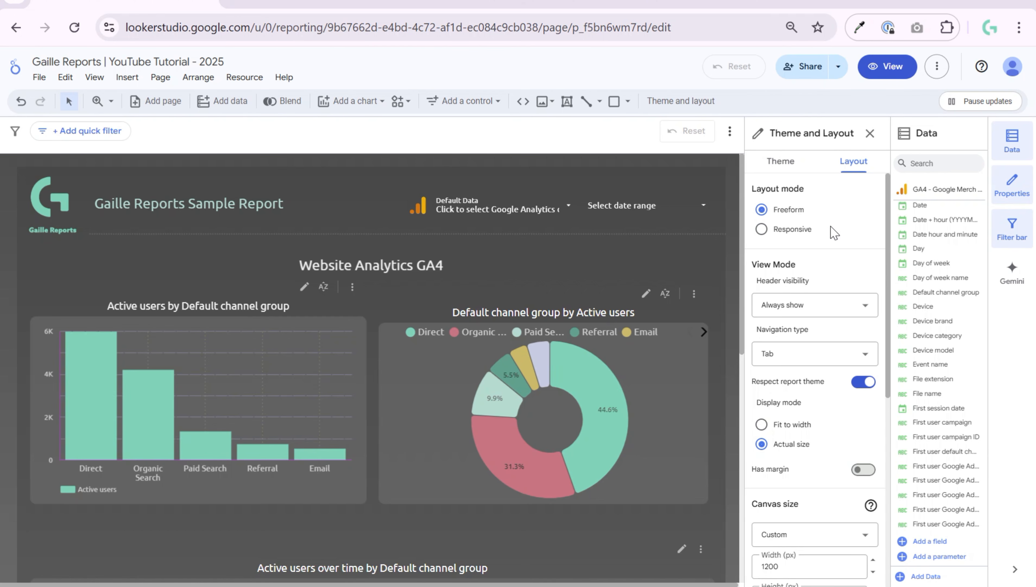
Switch to the gaillereports.com page and look through its services, Looker Studio dashboard templates and client reviews.
click(686, 4)
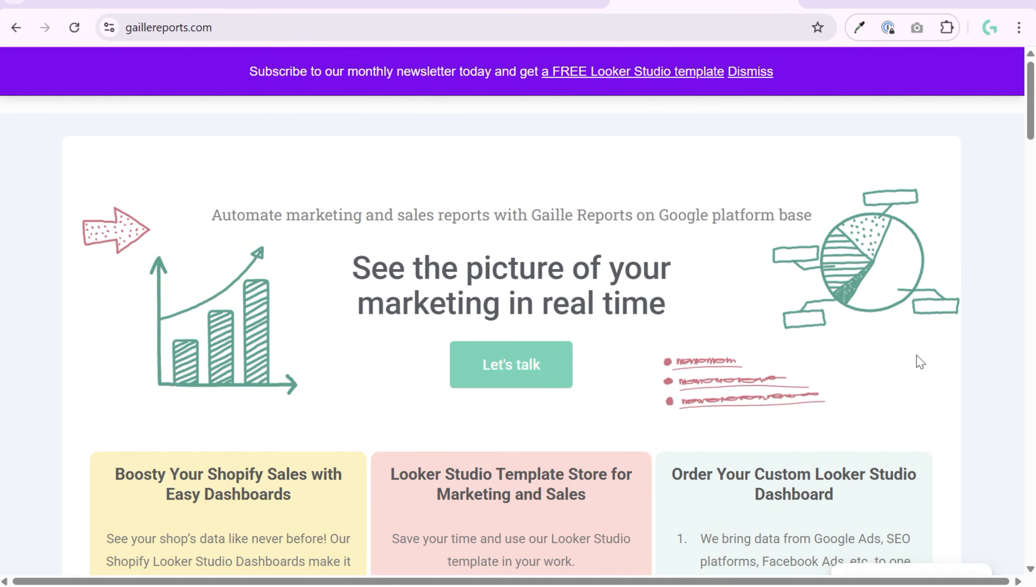
scroll(419, 472, down, 2)
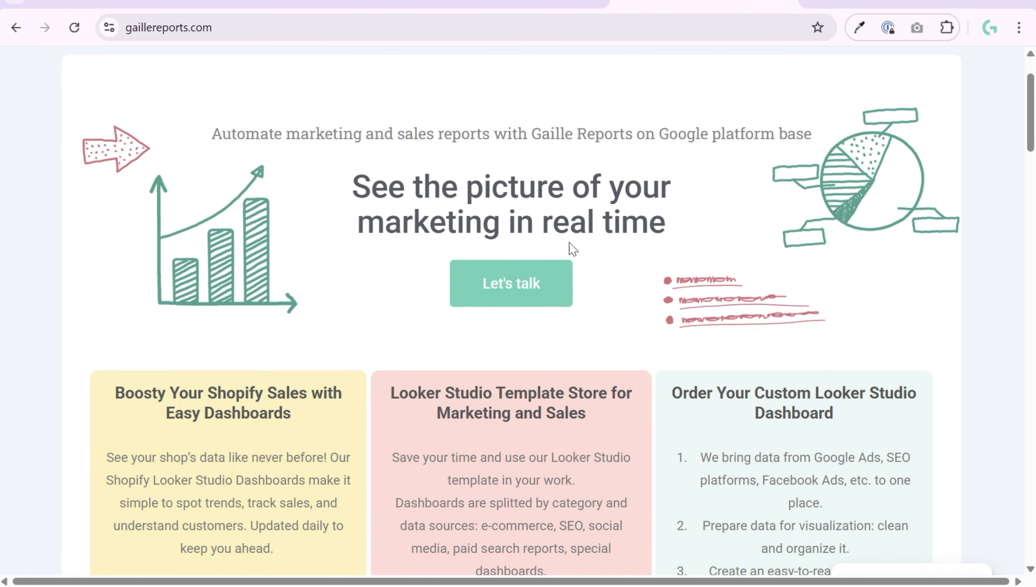
scroll(569, 248, down, 10)
scroll(568, 246, down, 2)
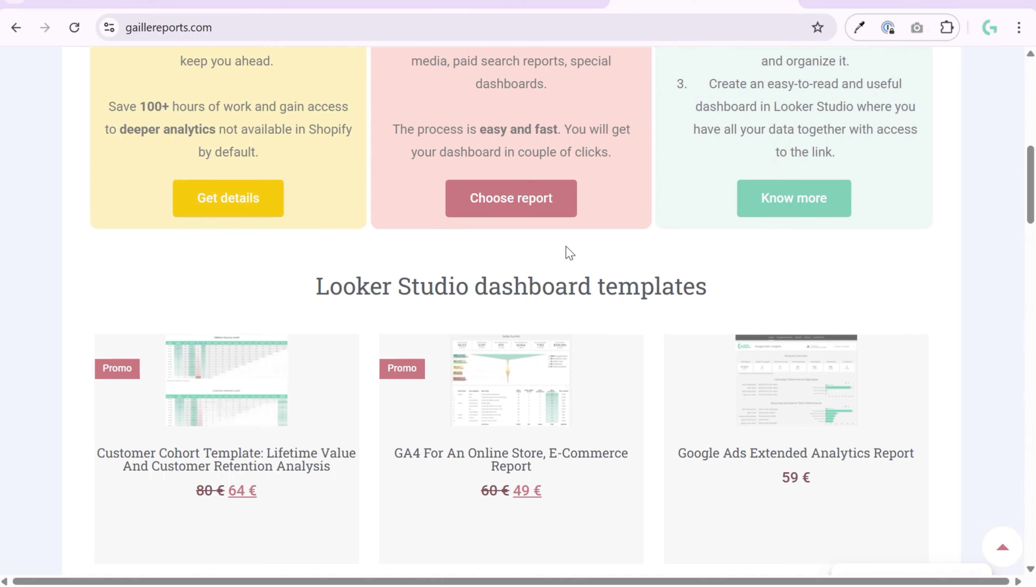
scroll(614, 319, down, 10)
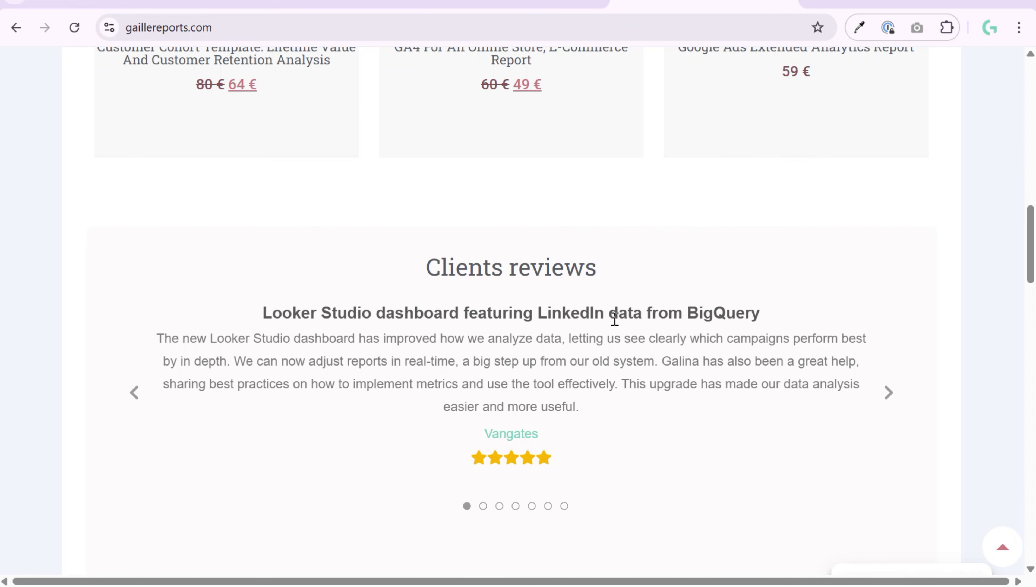
scroll(613, 317, up, 20)
Return to the YouTube Tutorial - 2025 report, look over its GA4 charts and switch the report to view mode.
click(145, 1)
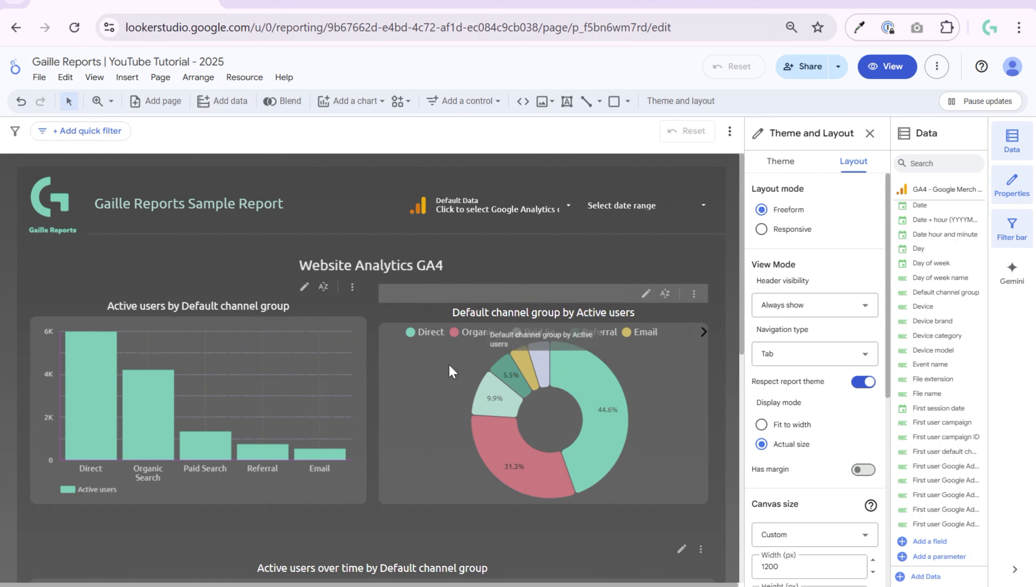
scroll(673, 411, down, 5)
scroll(692, 369, up, 3)
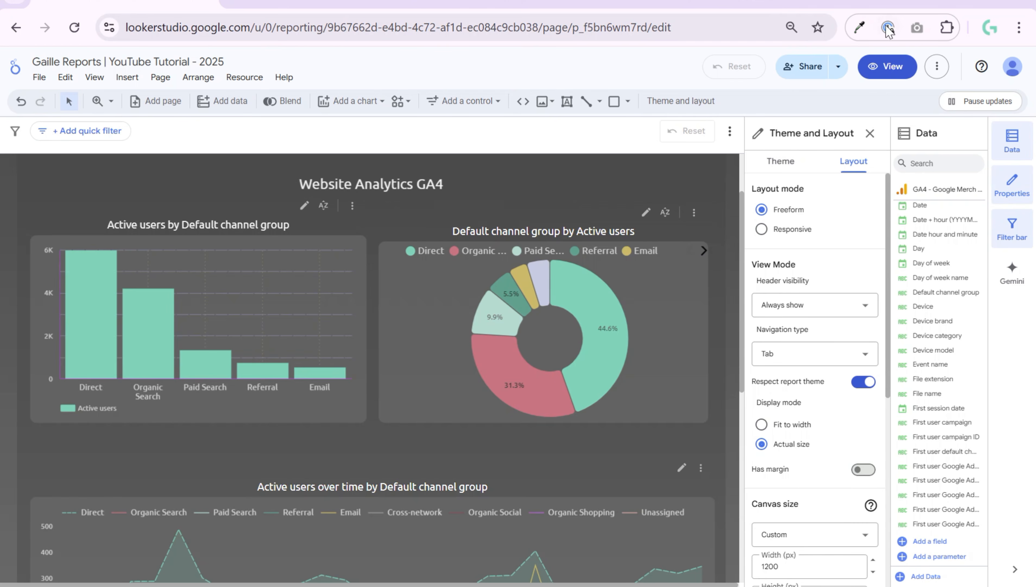
click(888, 67)
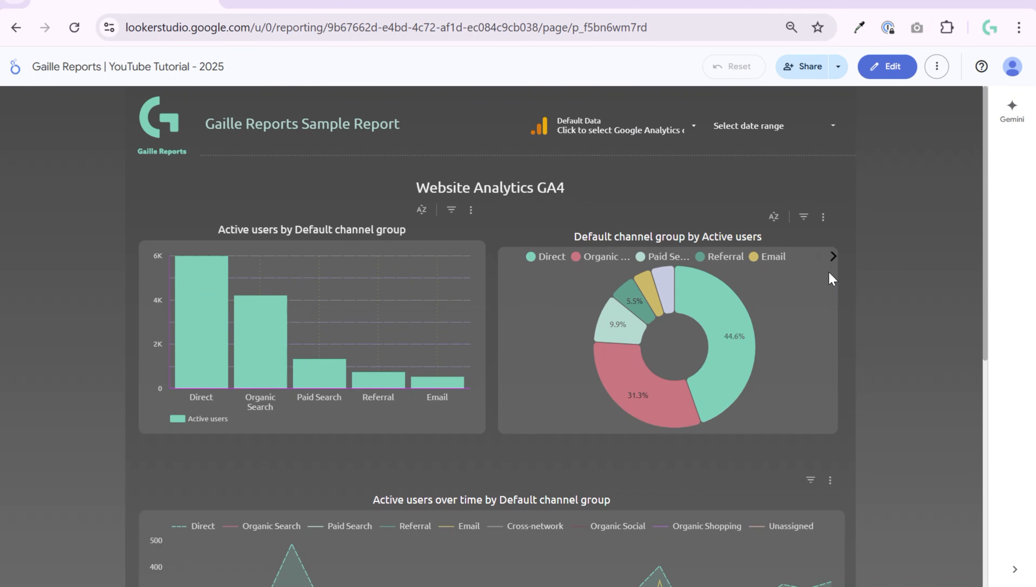
Open Chrome's developer tools and show the report in the 400 px wide responsive device preview.
click(1020, 28)
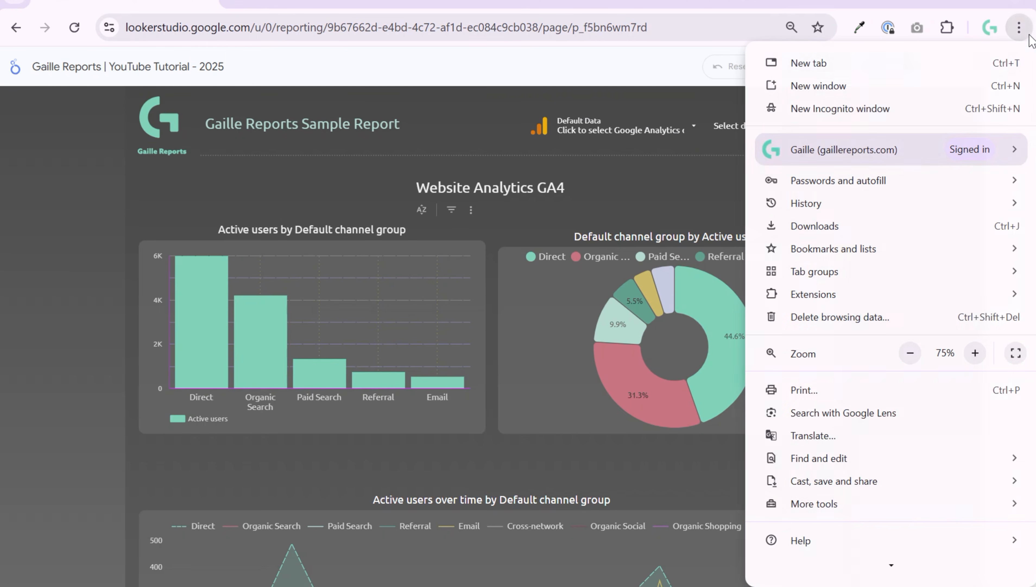
mouse_move(839, 505)
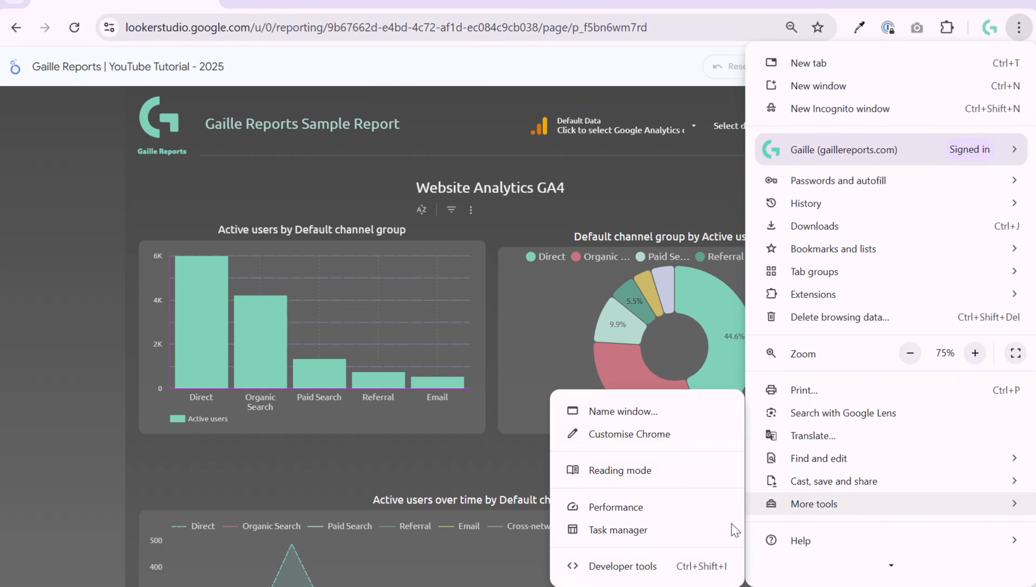
click(655, 572)
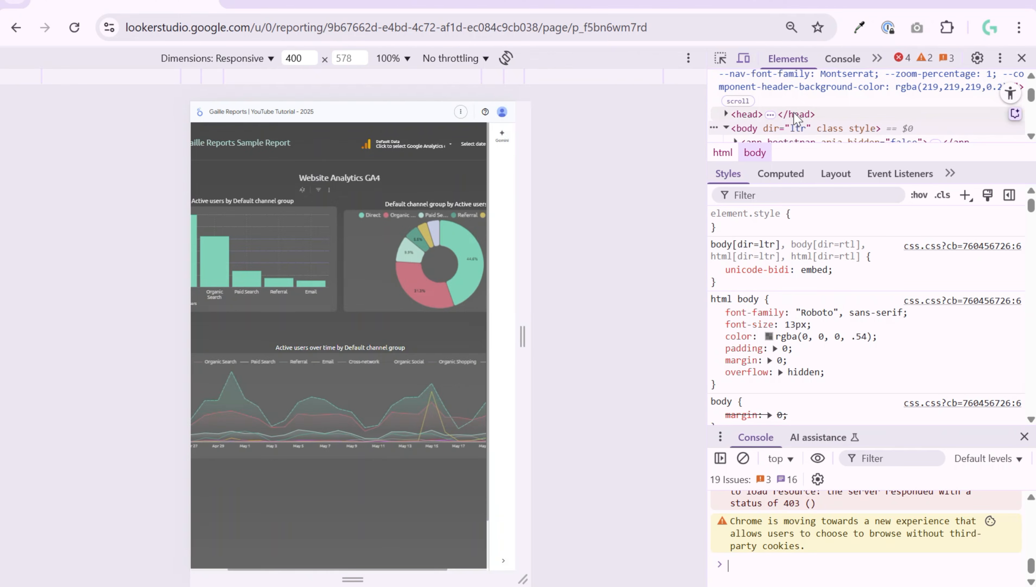
click(744, 59)
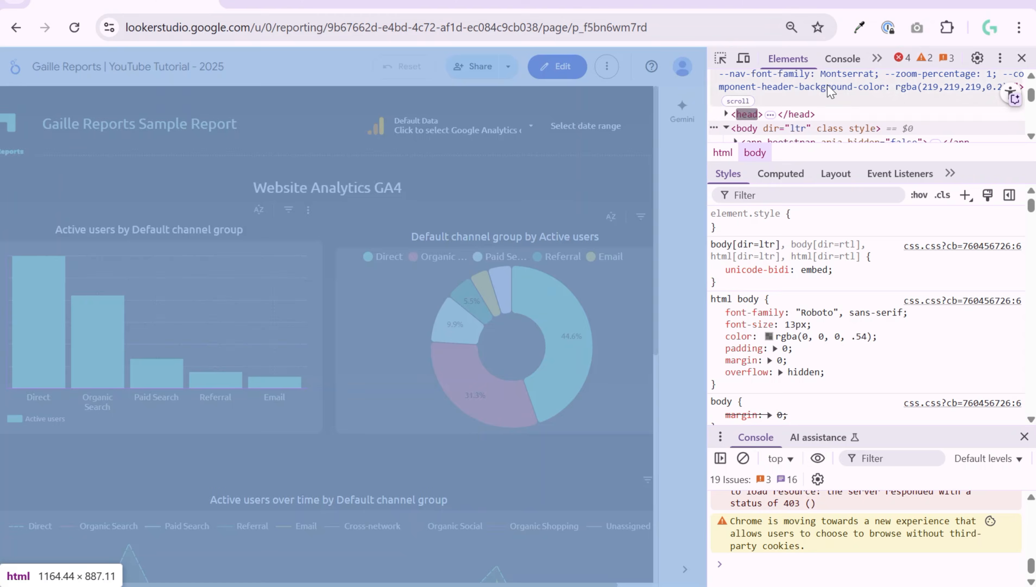
click(743, 58)
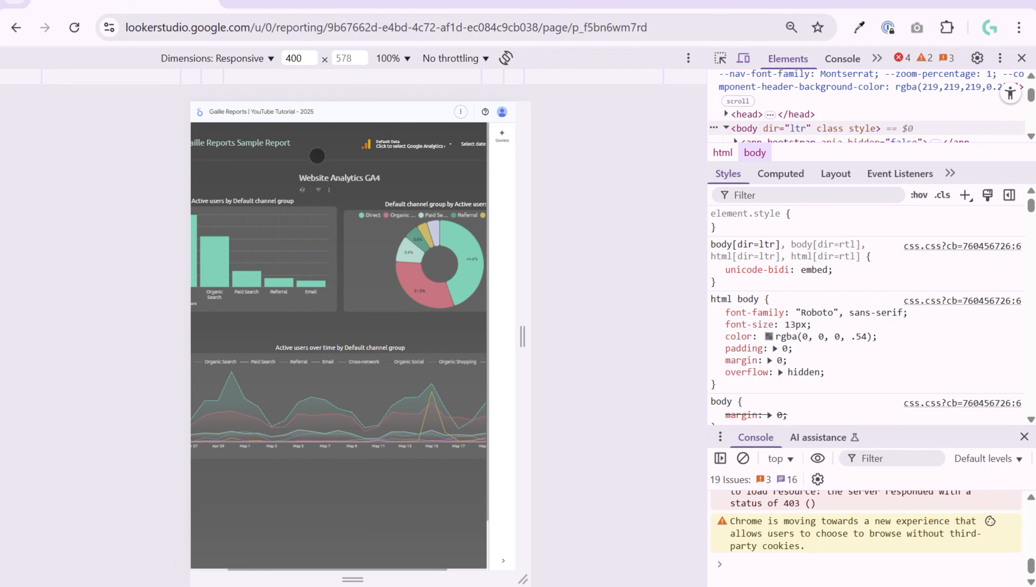
Pan across the freeform report in the mobile preview to examine how its charts fit, and close the developer tools.
drag(296, 213, 143, 187)
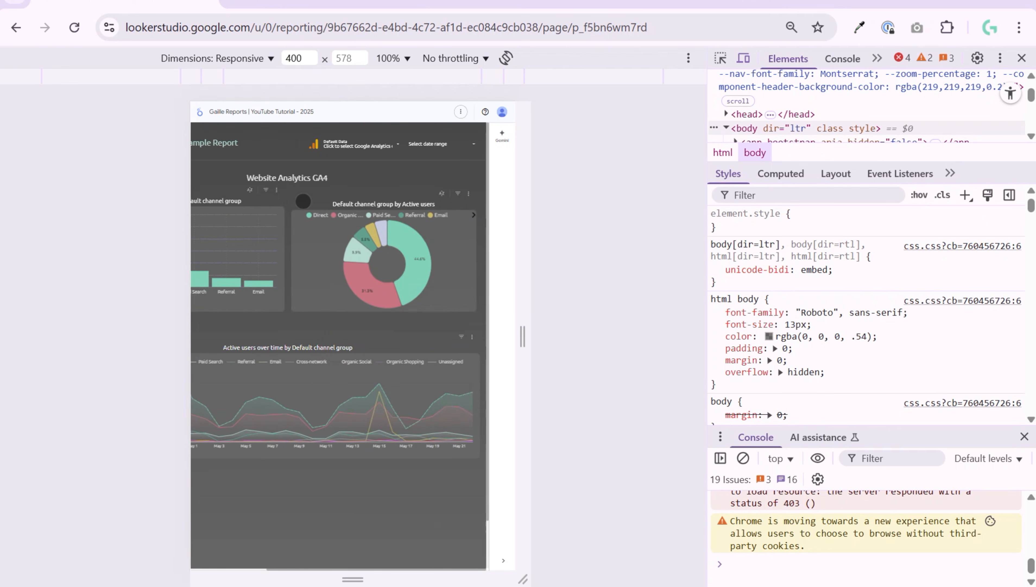
drag(303, 201, 464, 214)
drag(464, 214, 185, 218)
drag(185, 218, 434, 250)
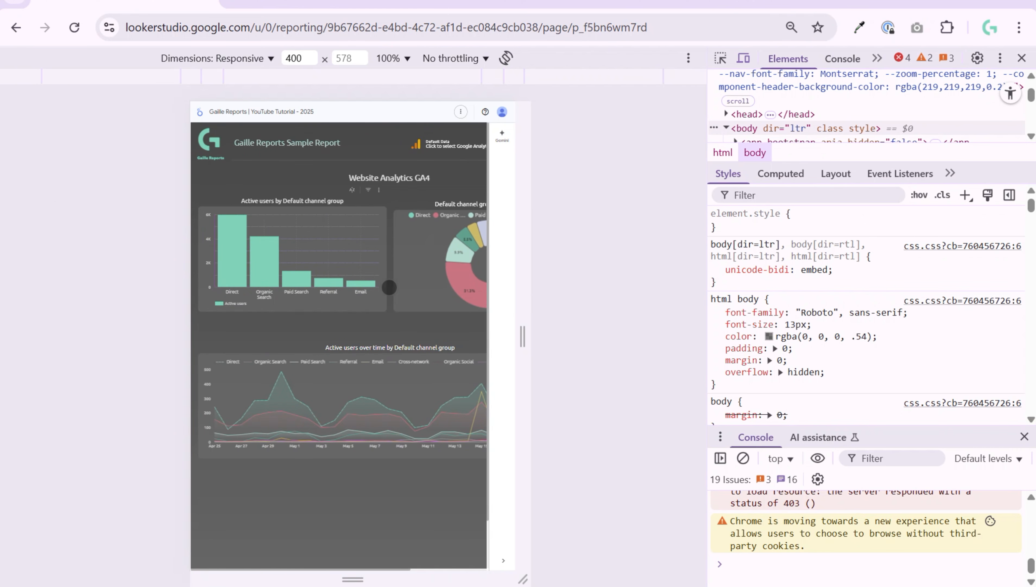
drag(363, 316, 381, 434)
drag(355, 320, 352, 316)
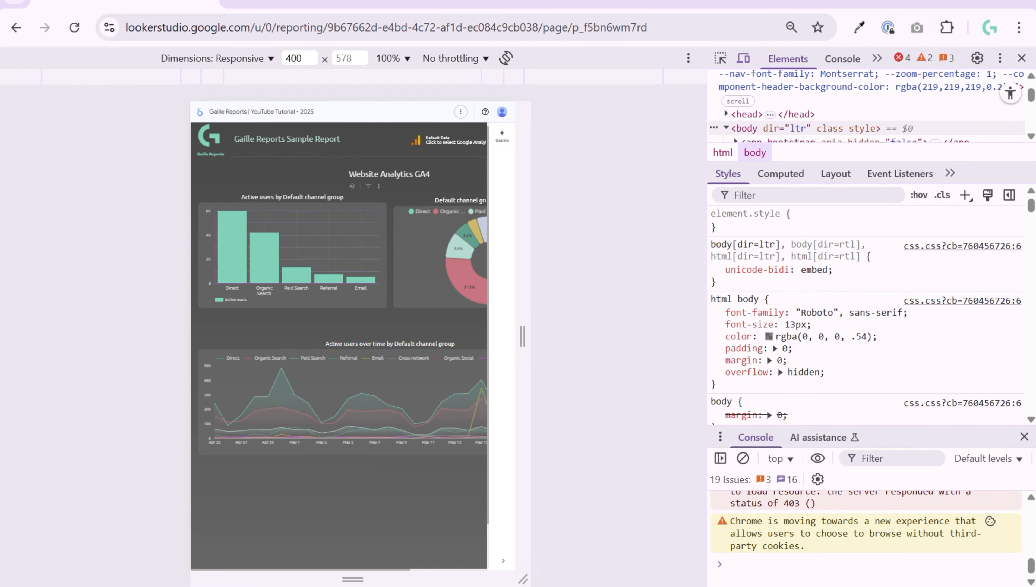
click(1022, 58)
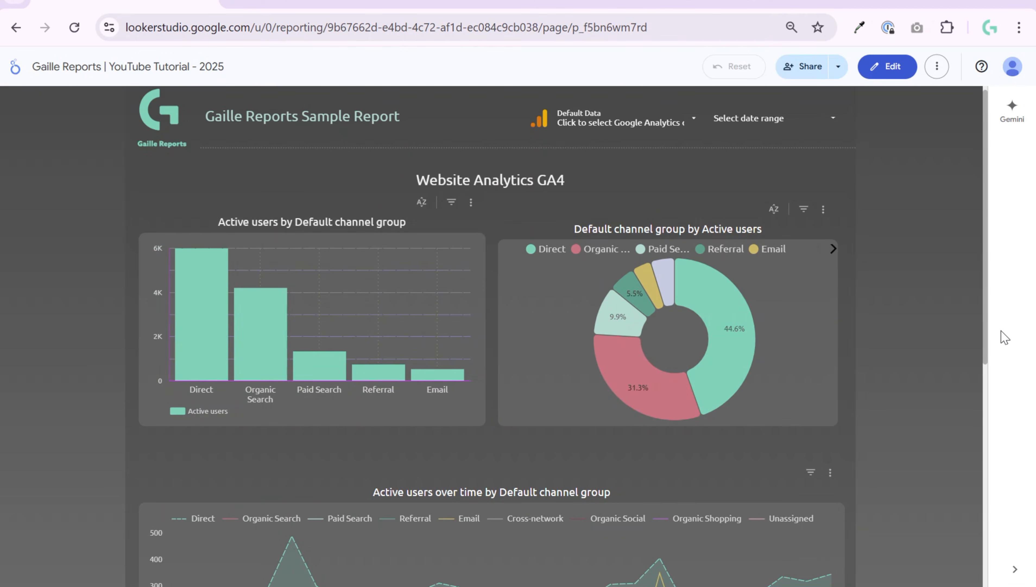
Create a blank Looker Studio report and add the existing GA4 - Google Merch Shop data source to it.
click(332, 2)
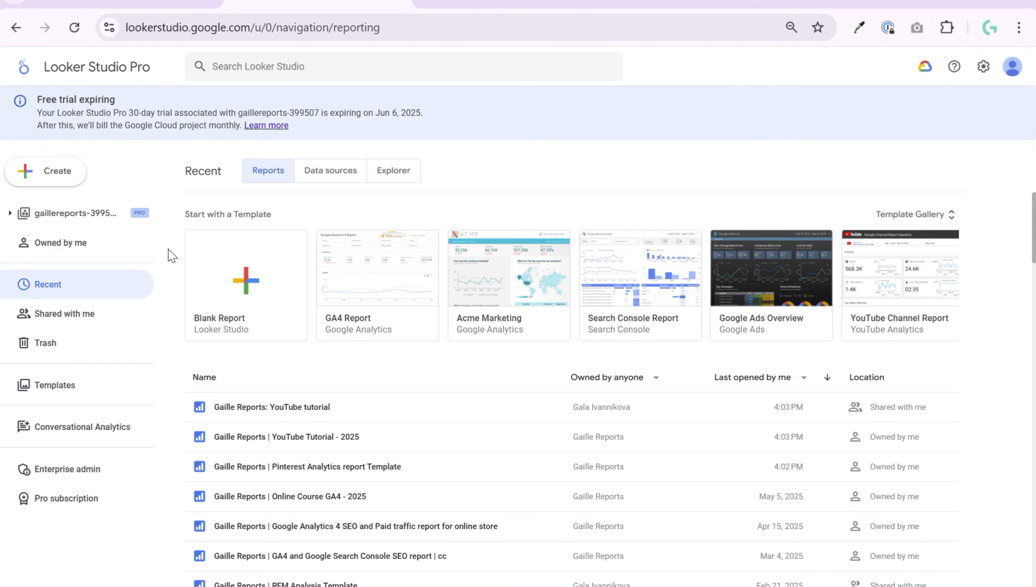
click(231, 306)
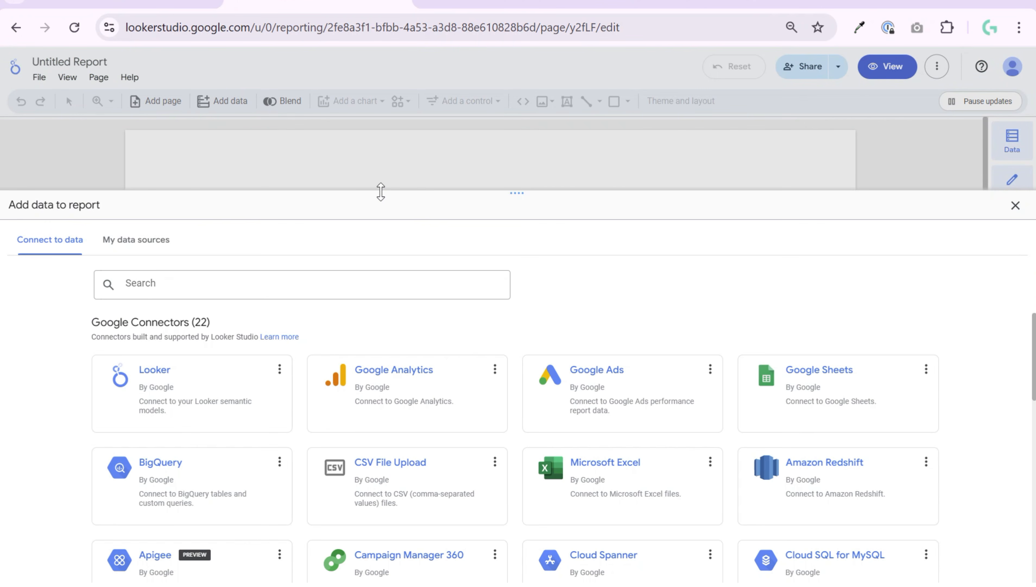
click(116, 247)
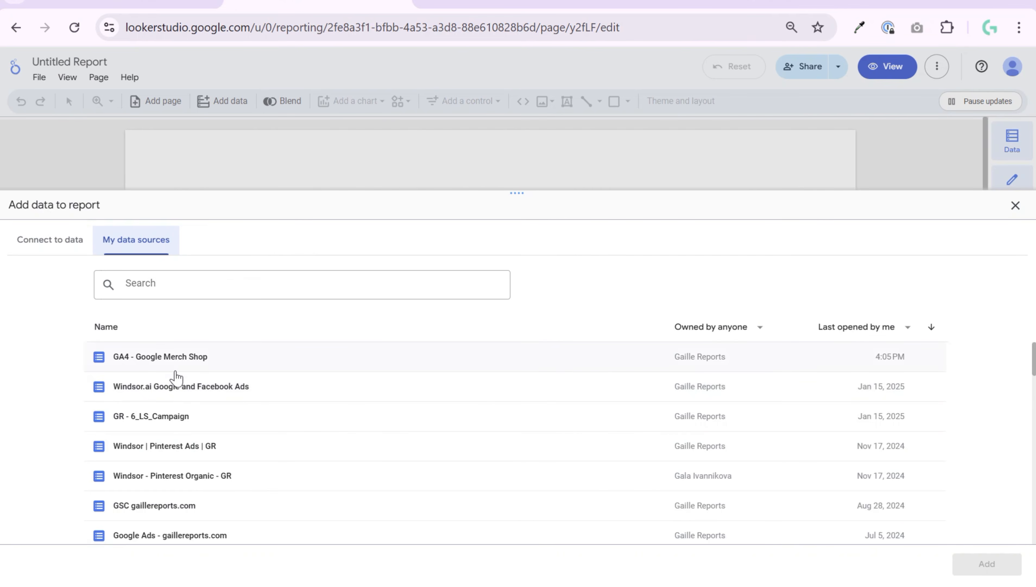
click(180, 365)
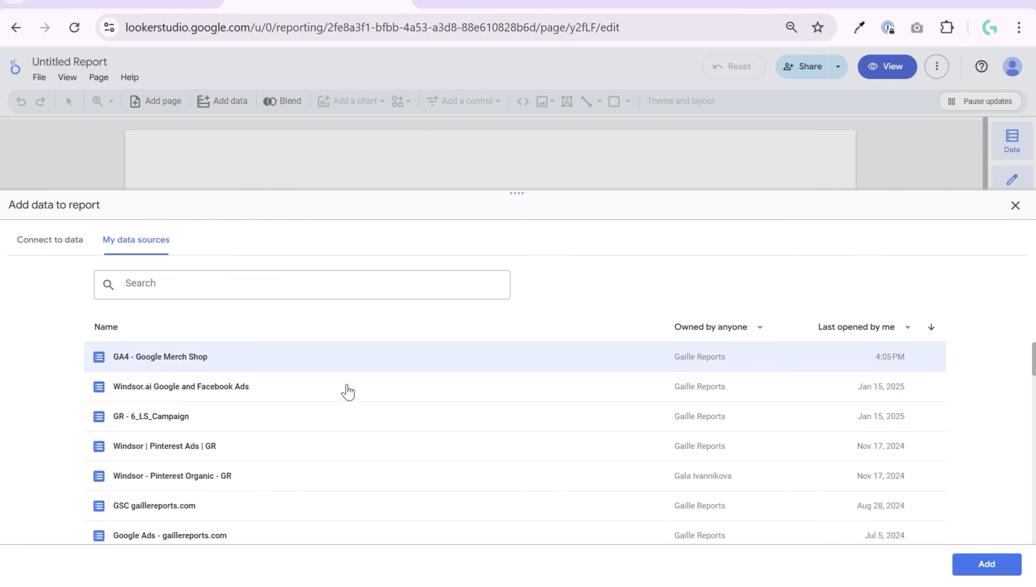
click(983, 562)
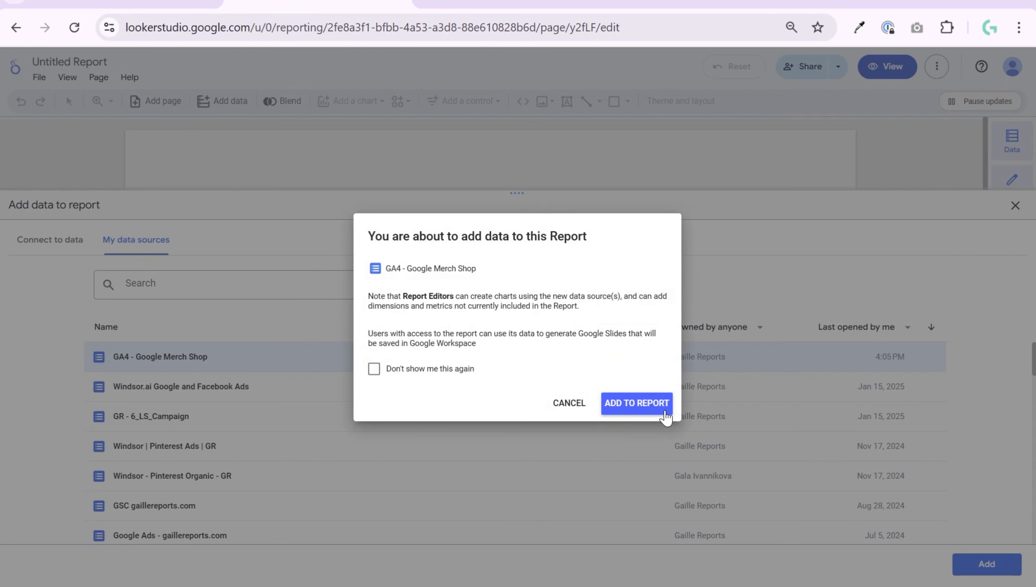
click(661, 408)
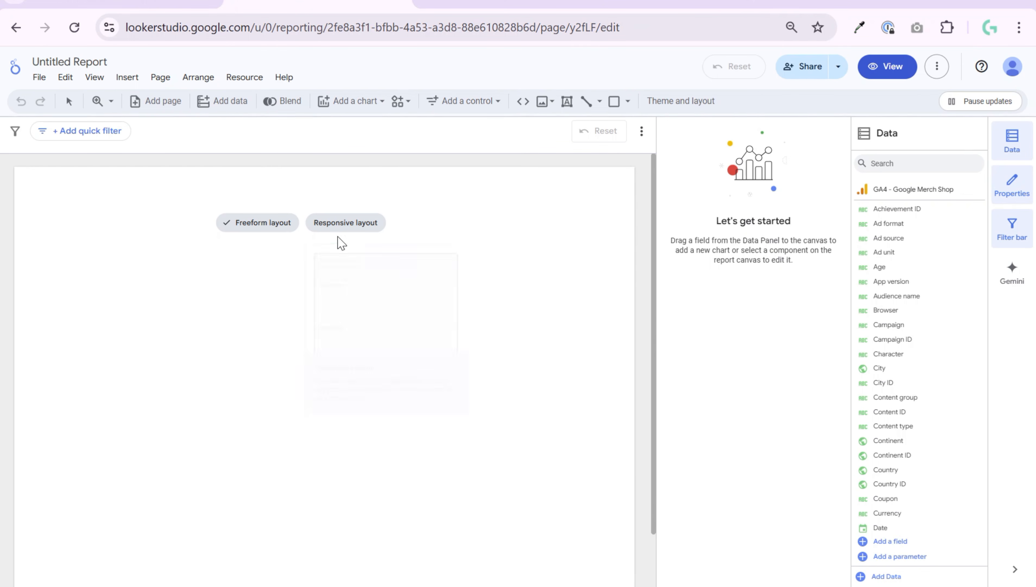
Apply the responsive layout to the new blank report.
mouse_move(336, 225)
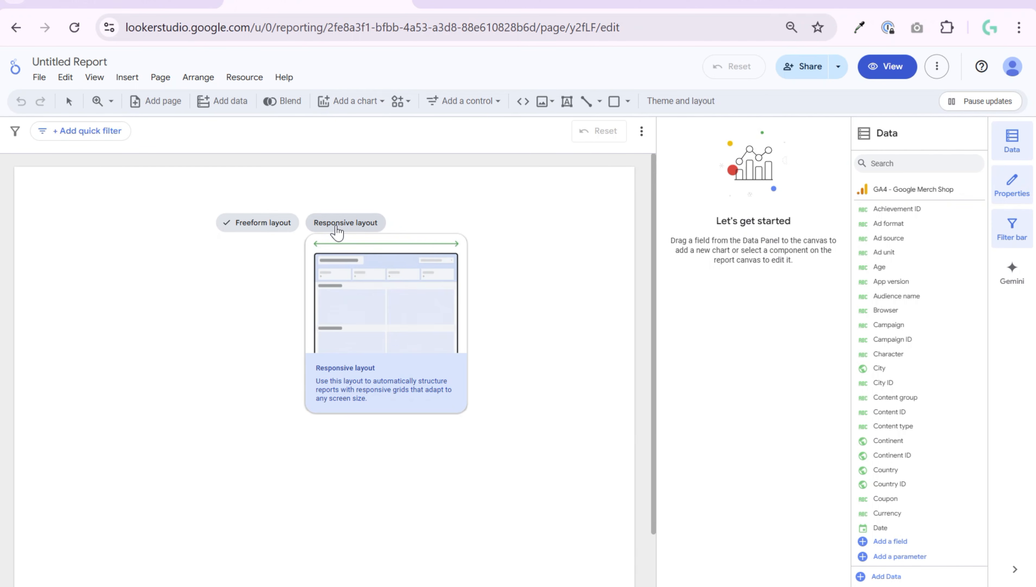
click(336, 227)
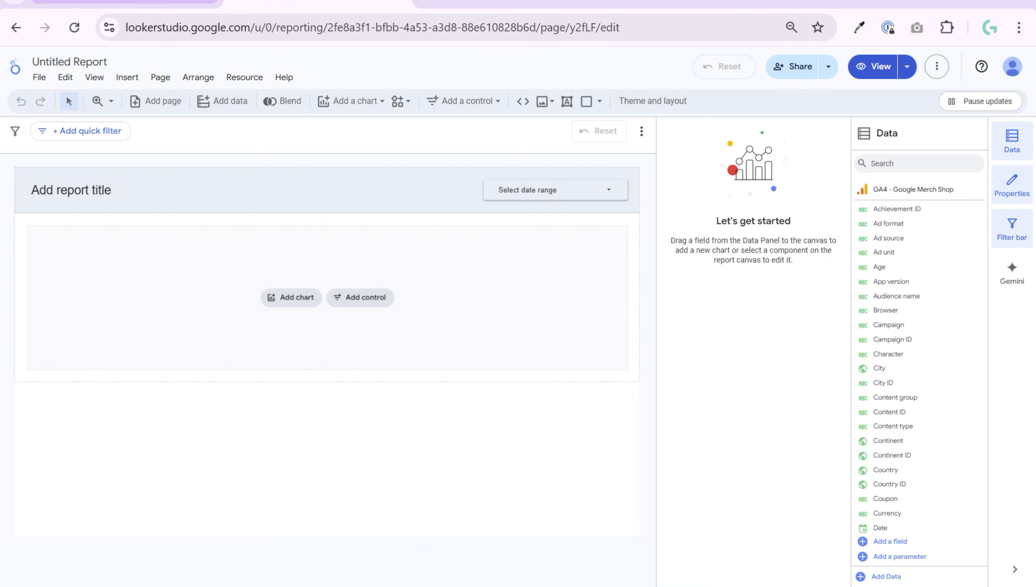
Reopen the YouTube Tutorial - 2025 report for editing and examine its freeform layout, canvas size, snapping and grid settings.
click(123, 5)
click(887, 66)
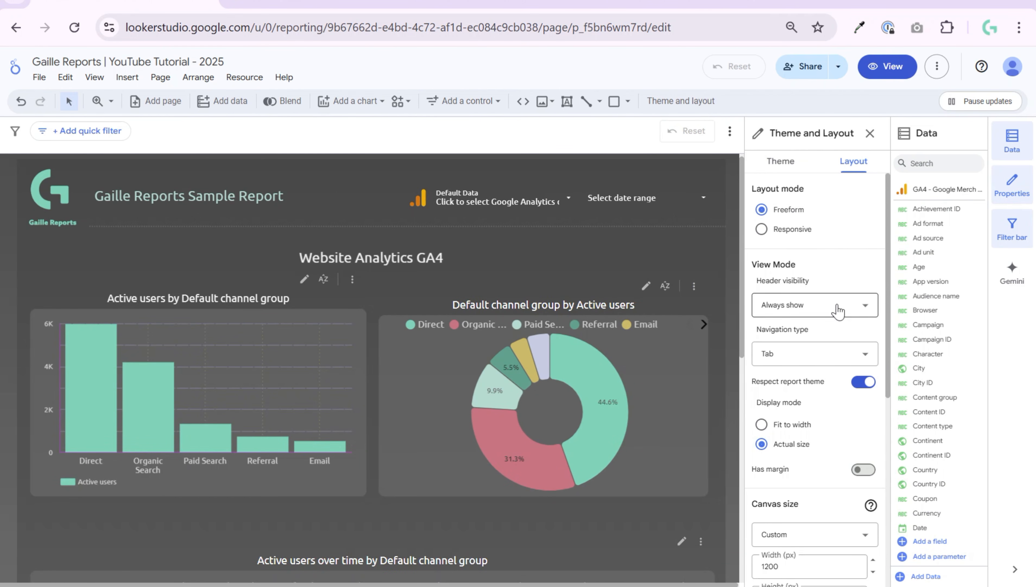
scroll(840, 448, down, 2)
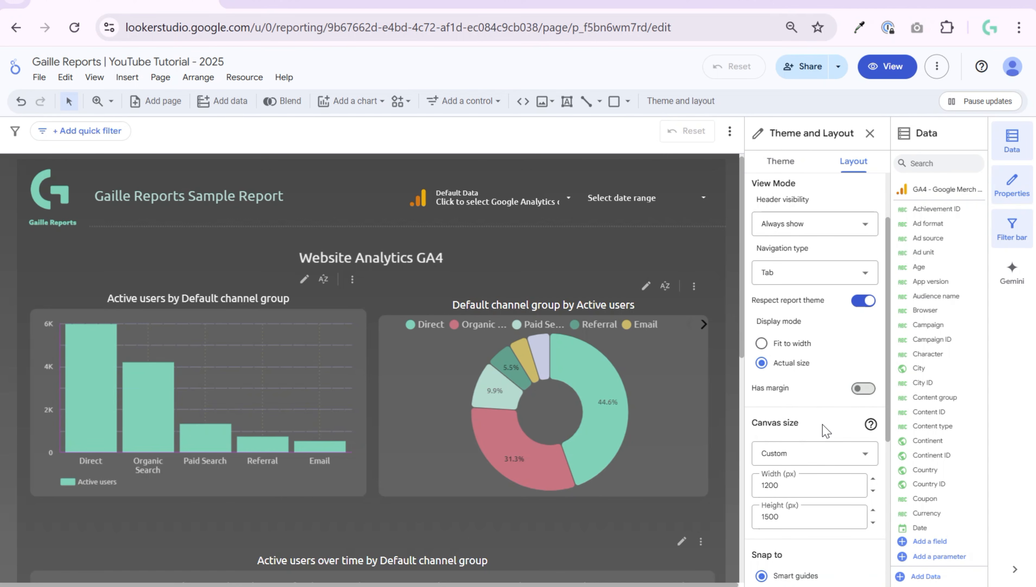
scroll(826, 429, down, 2)
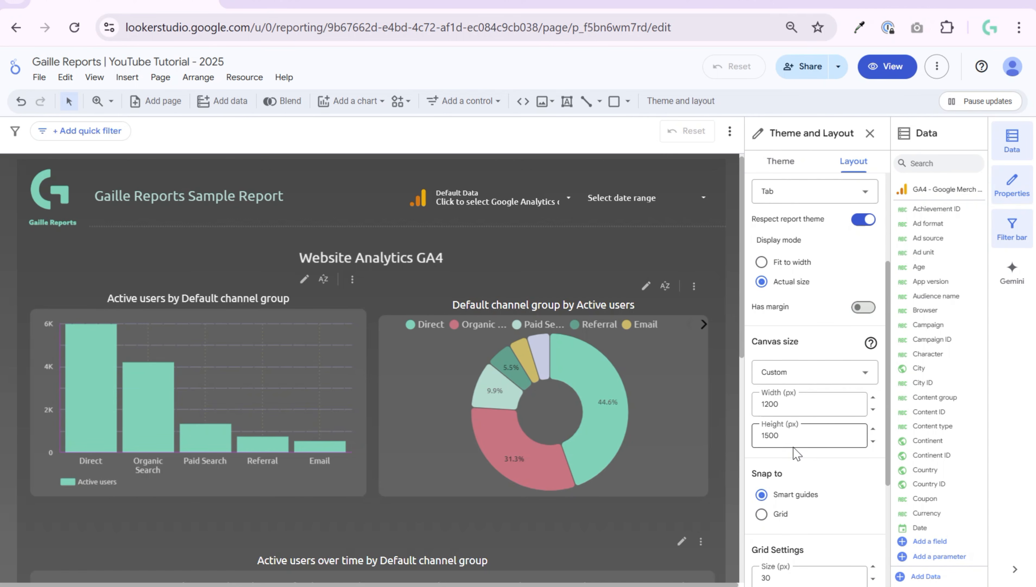
scroll(763, 491, down, 2)
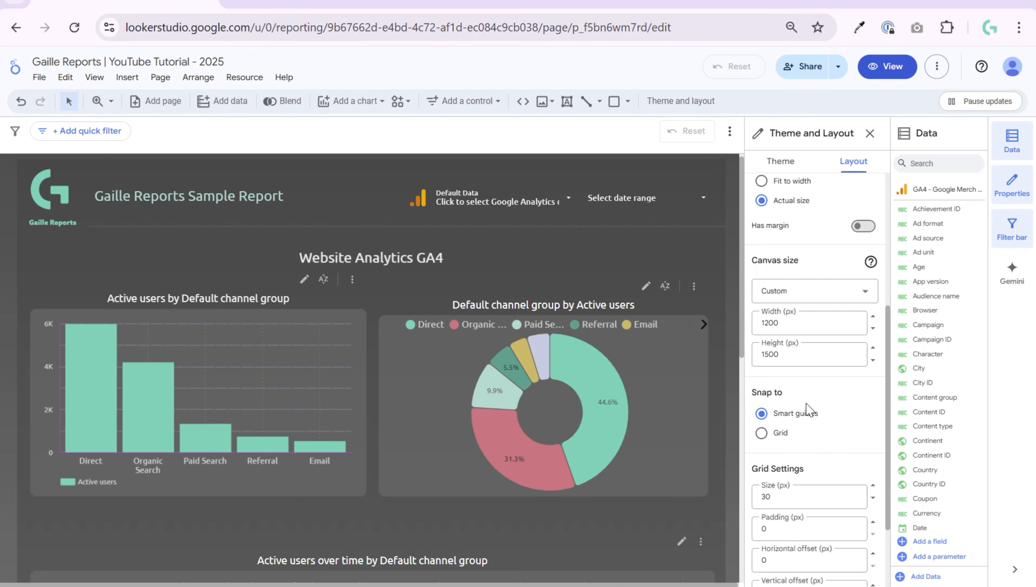
scroll(805, 423, down, 2)
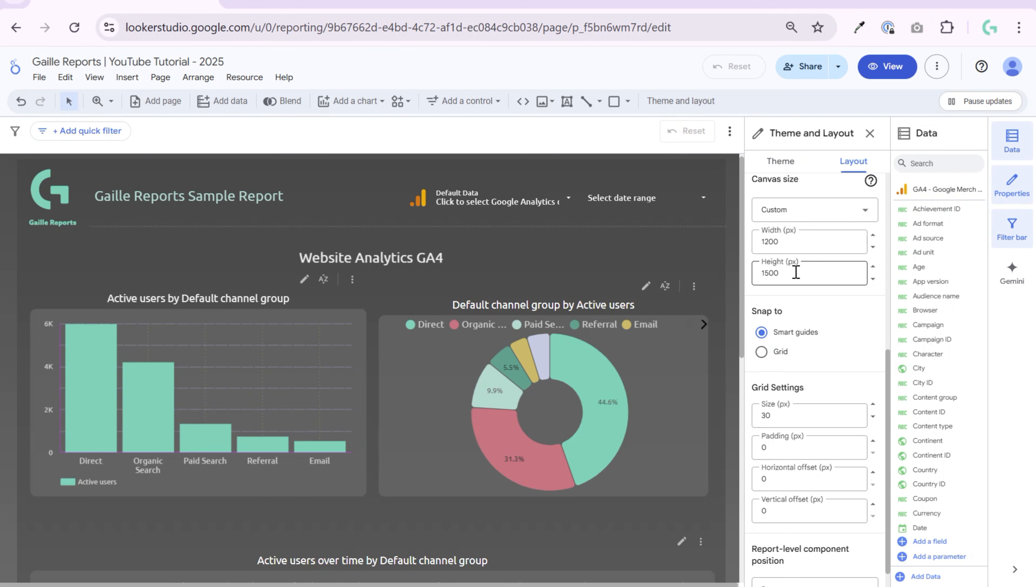
Add a second page to the untitled responsive report, go back to its first page and close the page list.
click(322, 3)
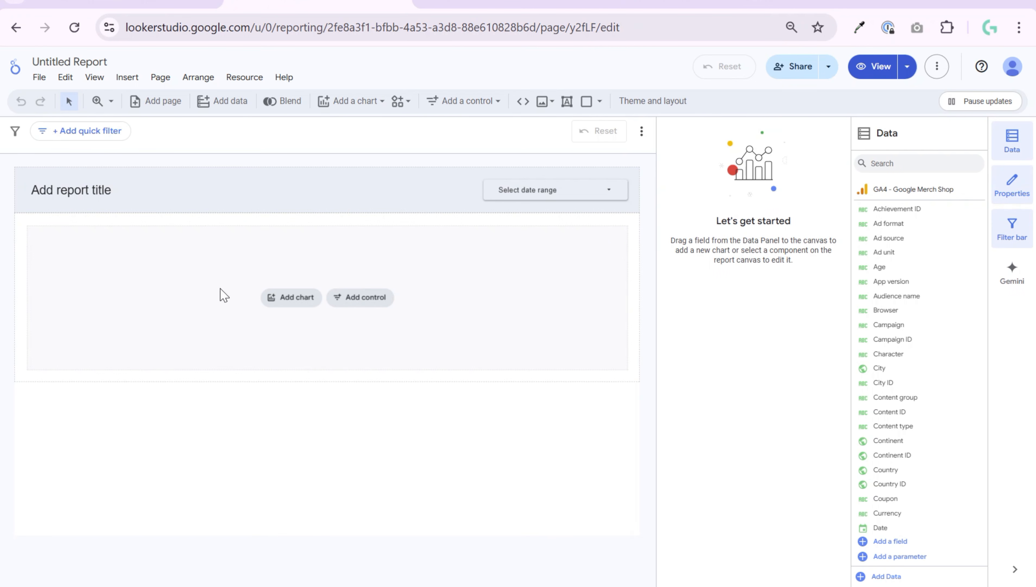
click(159, 103)
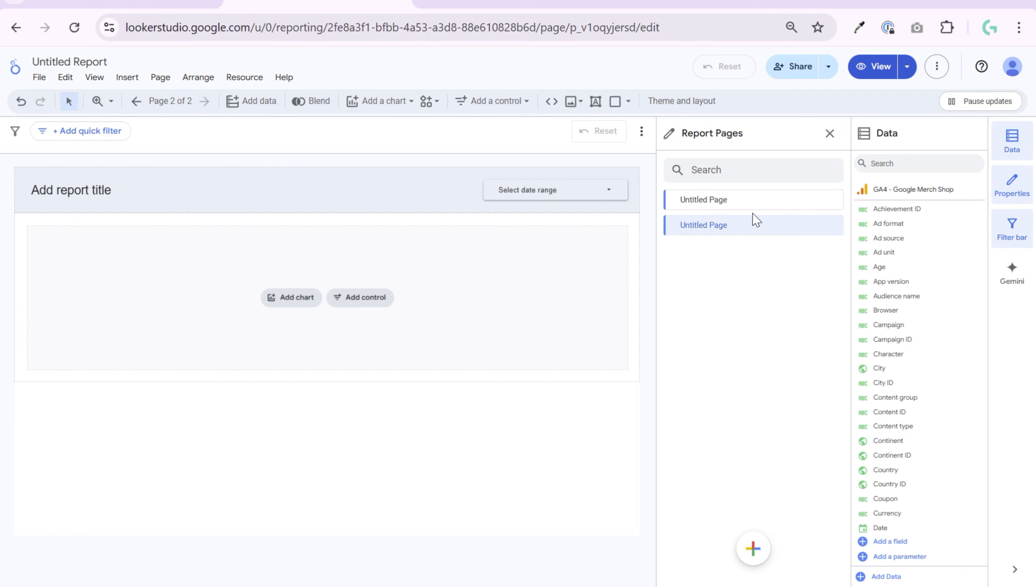
click(833, 226)
click(878, 295)
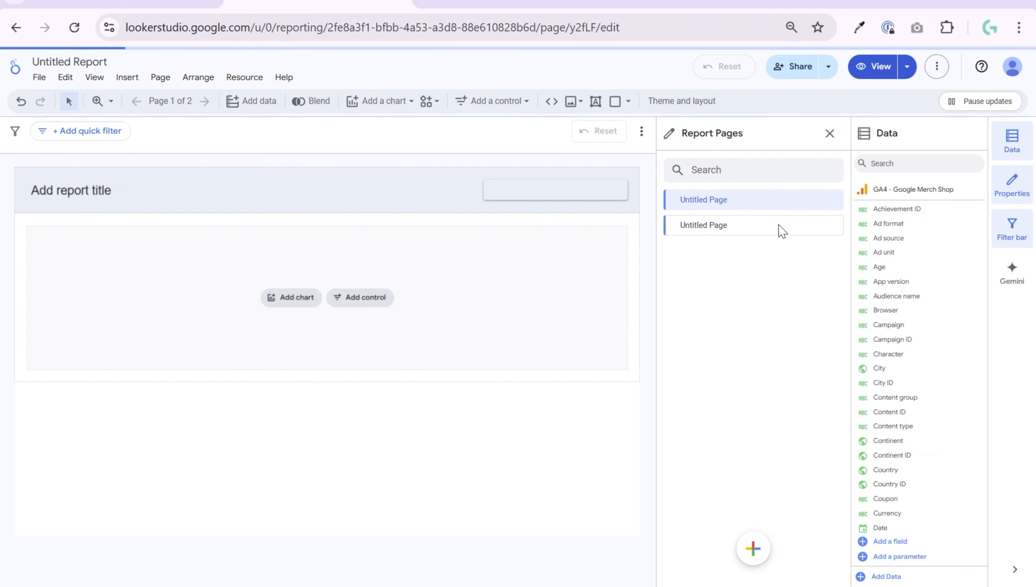
click(830, 133)
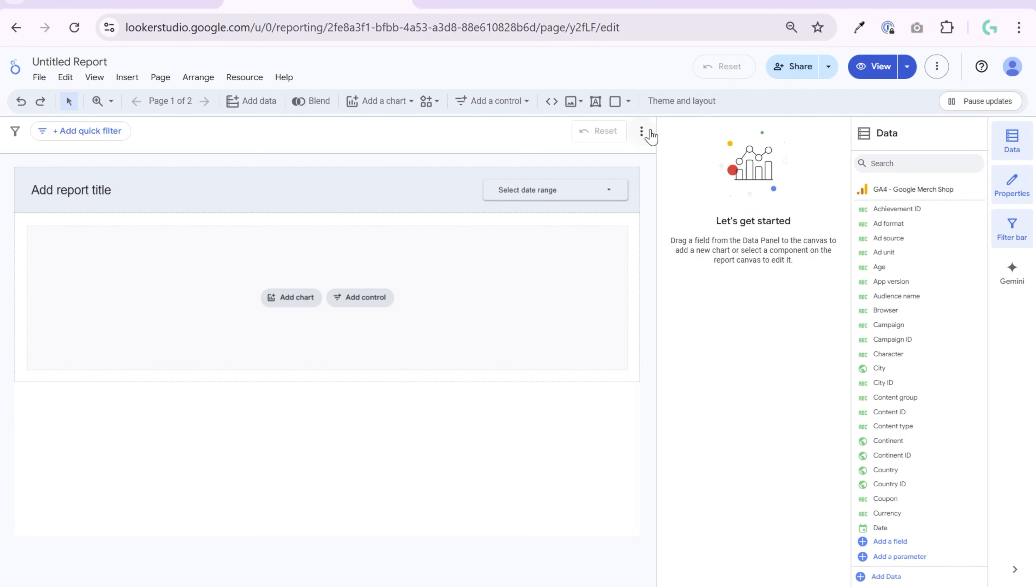
Set the responsive report's header visibility to Auto hide, preview it in view mode and return to editing.
click(678, 101)
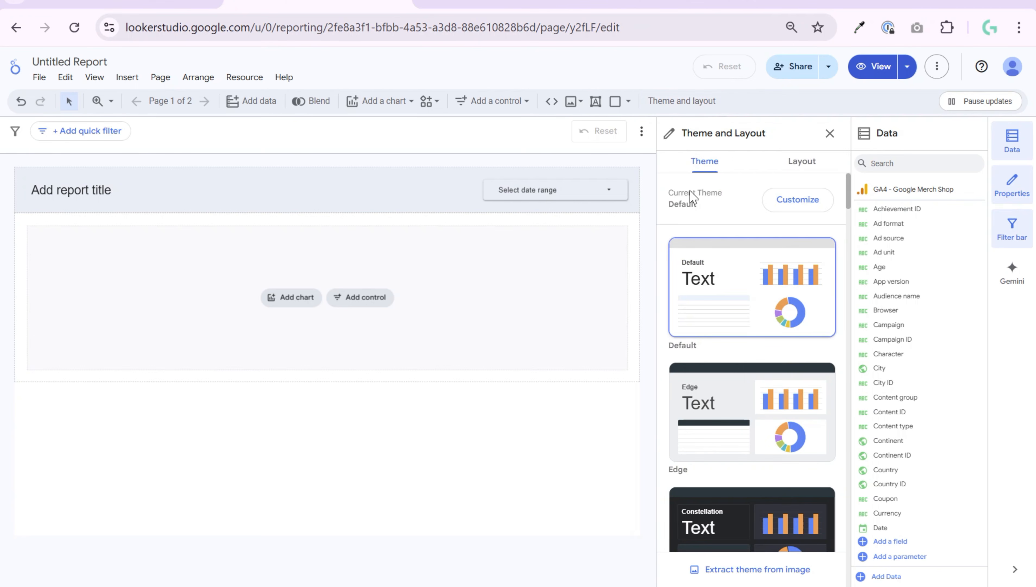
click(782, 167)
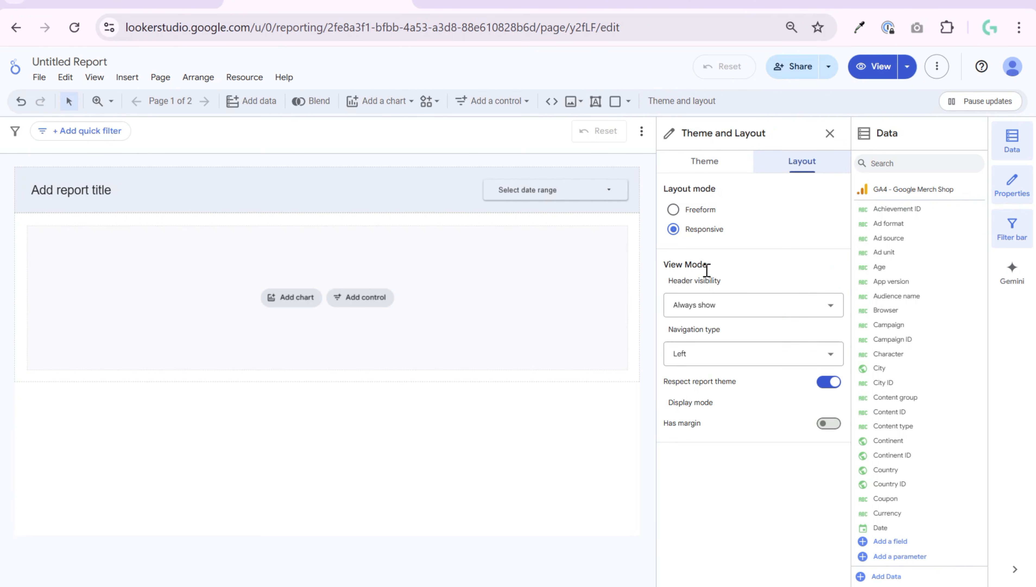
click(741, 308)
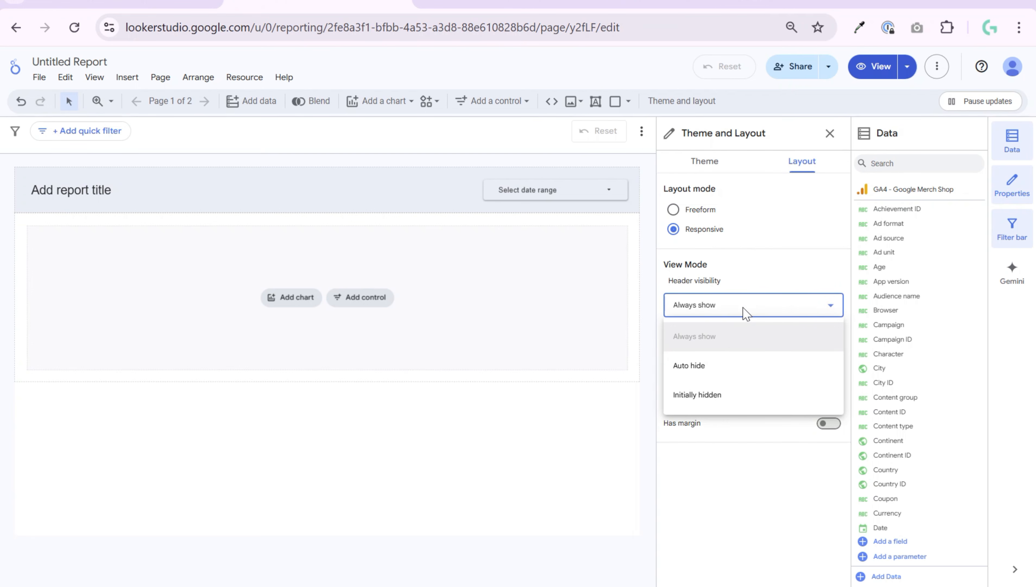
click(725, 375)
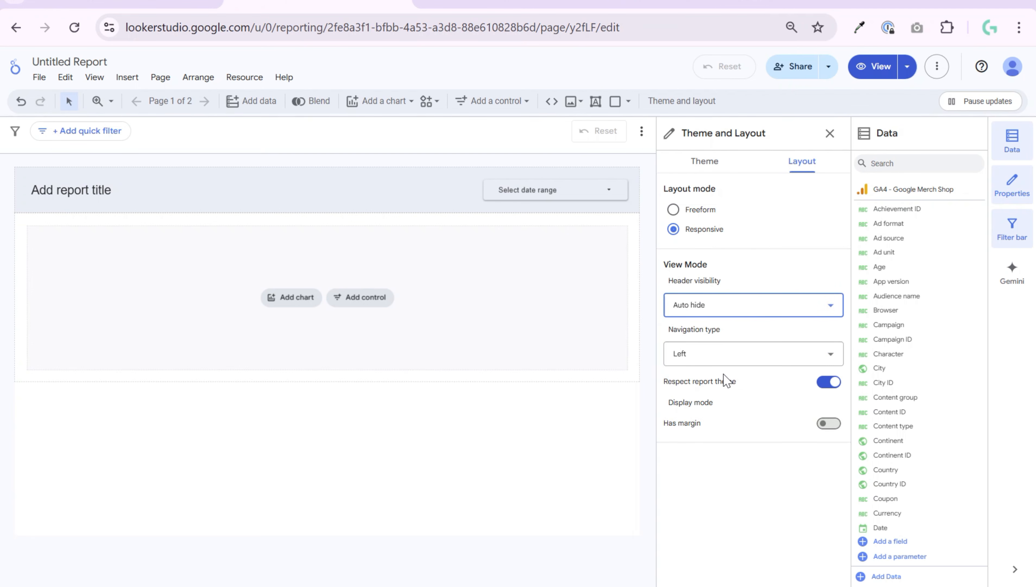
click(873, 67)
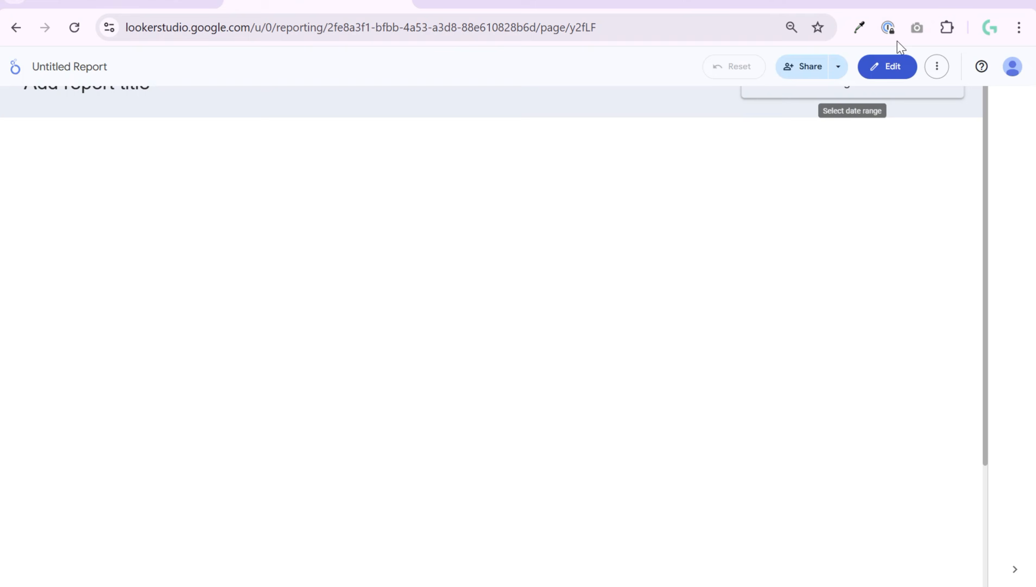
click(897, 66)
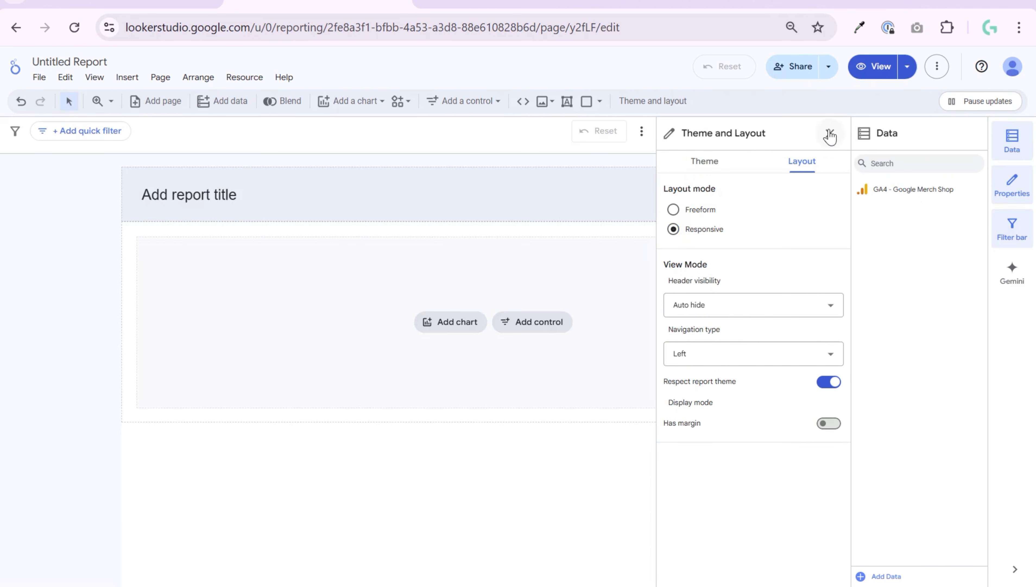
Set header visibility back to Always show and review the available navigation types without changing the selection.
click(746, 309)
click(747, 336)
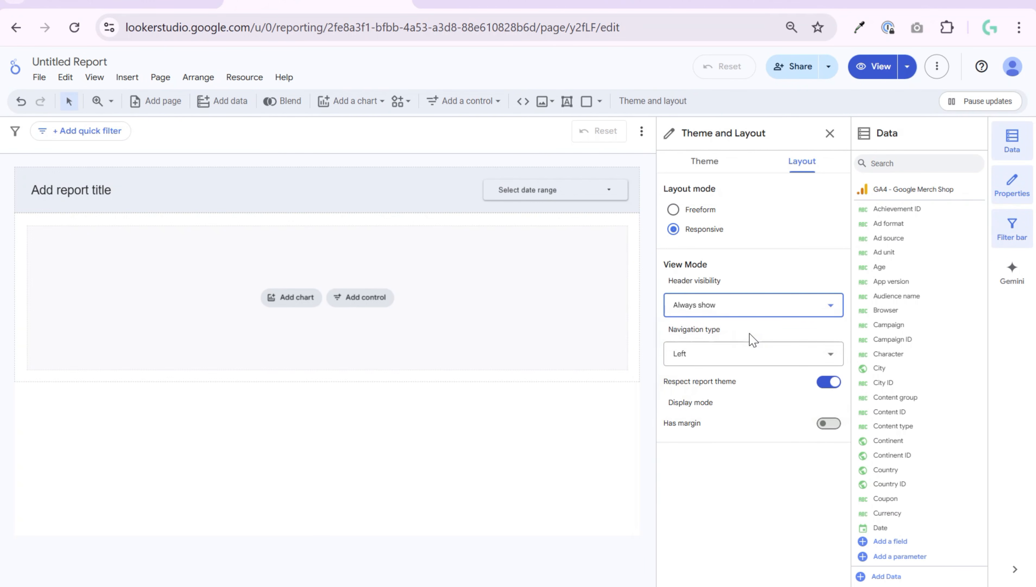
click(721, 355)
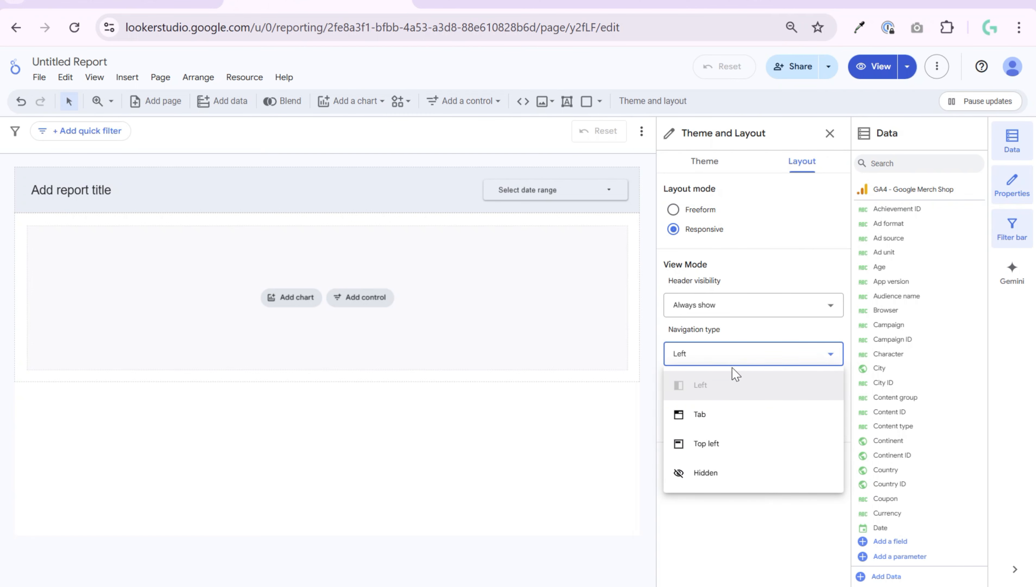
click(800, 558)
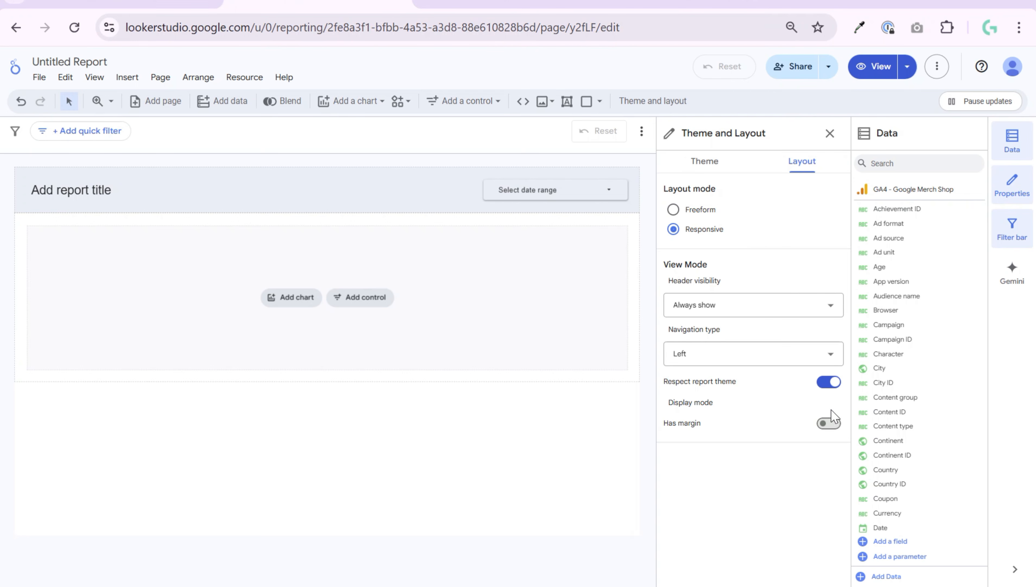
Compare the report in view mode with the Has margin display option on and off, leaving it off.
click(830, 424)
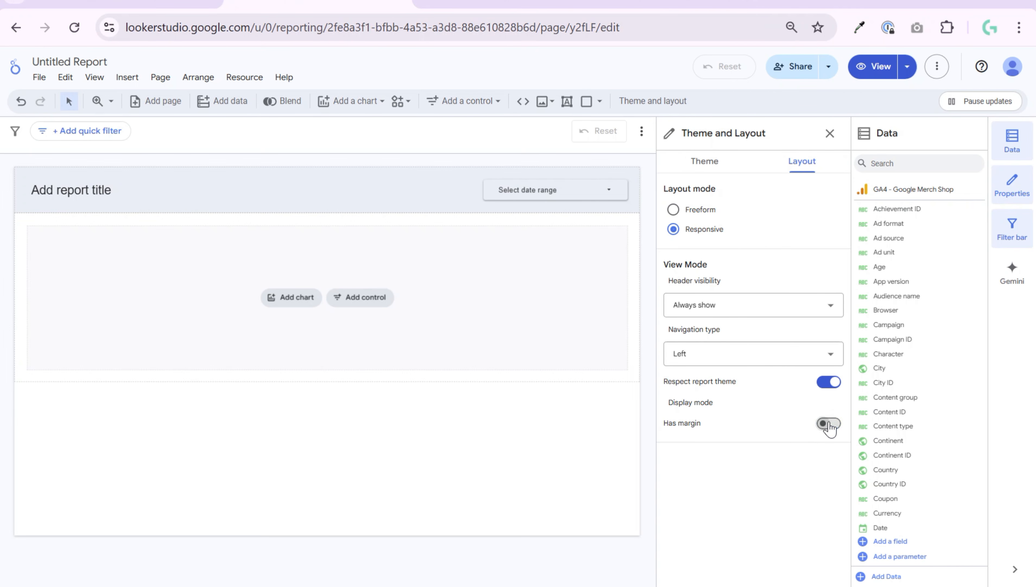
click(829, 423)
click(830, 424)
click(873, 66)
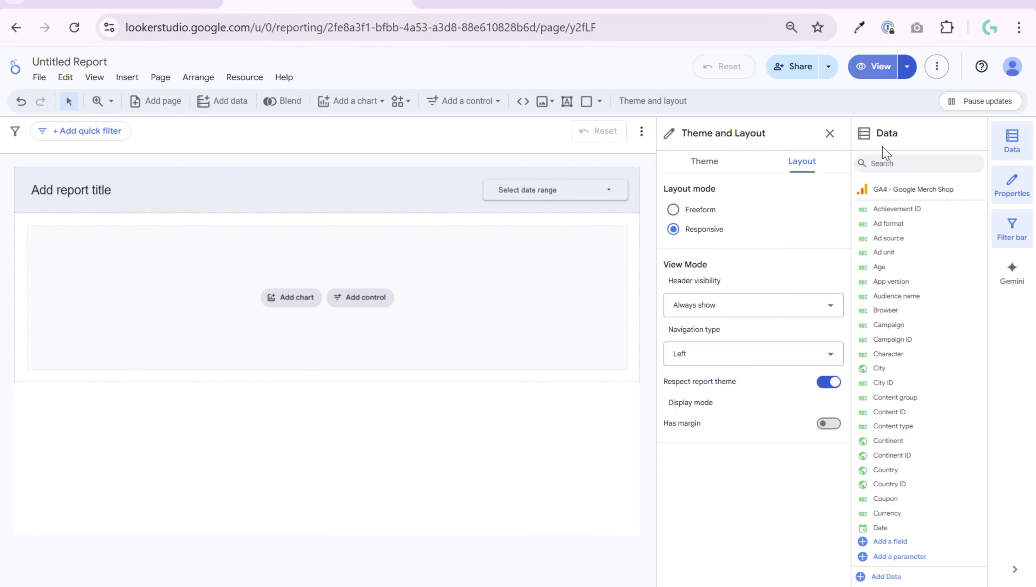
click(892, 65)
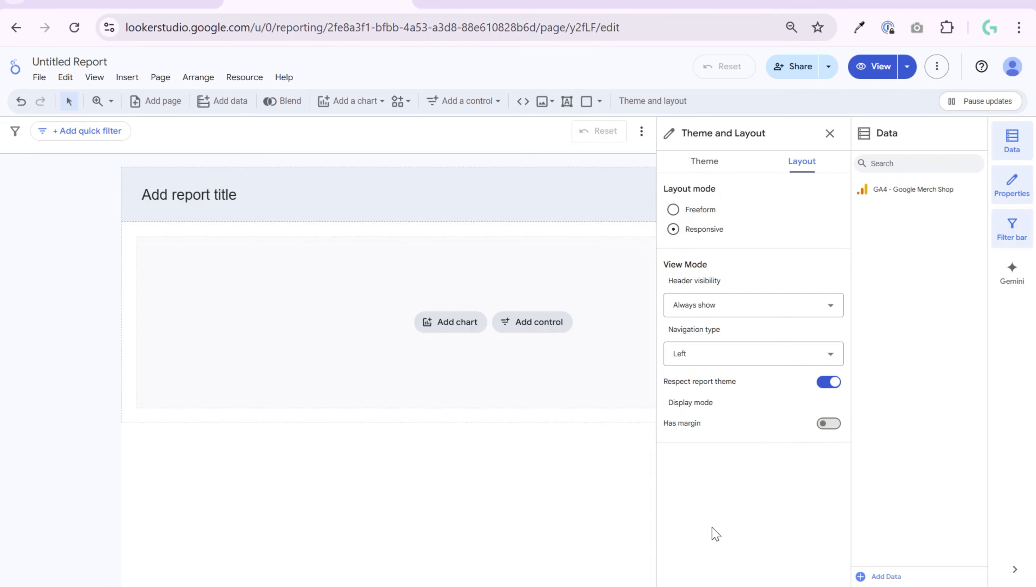
click(874, 66)
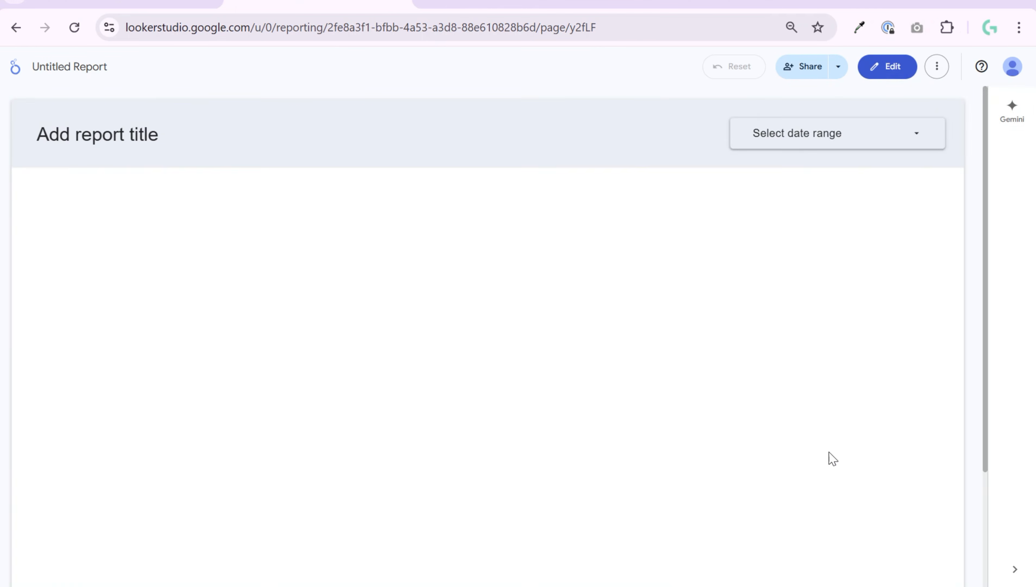
scroll(923, 428, down, 5)
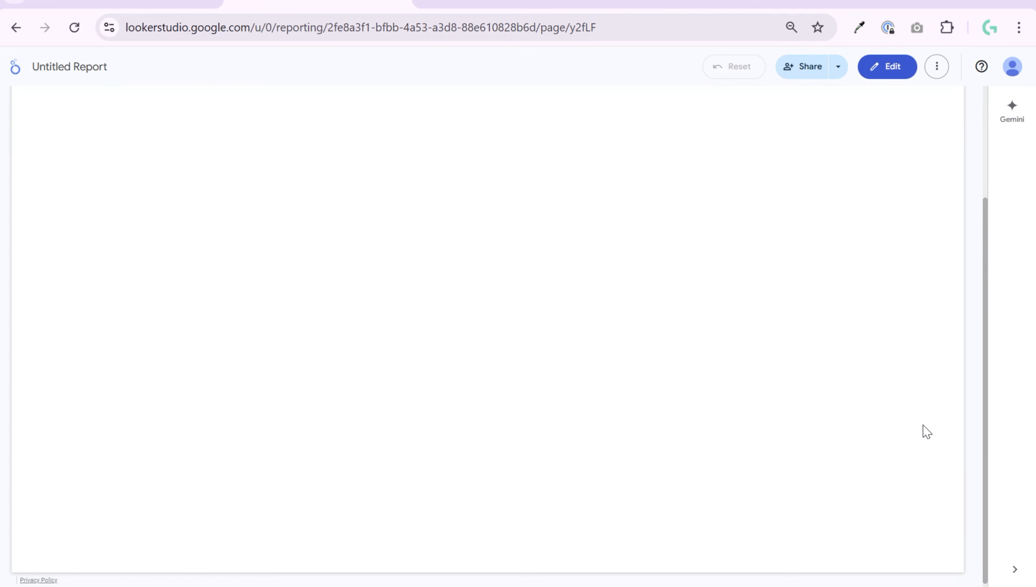
click(899, 66)
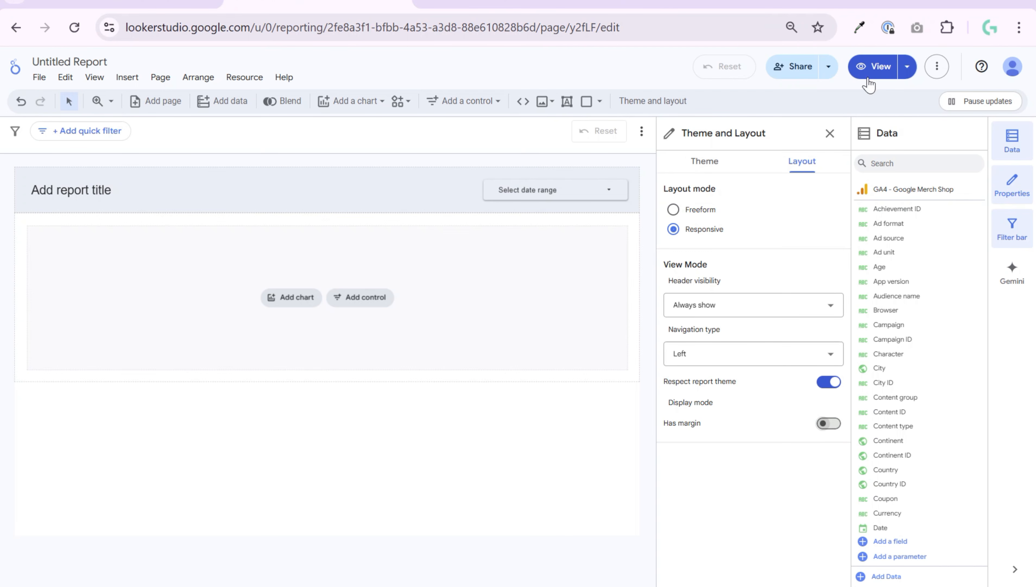
click(873, 67)
scroll(970, 550, down, 3)
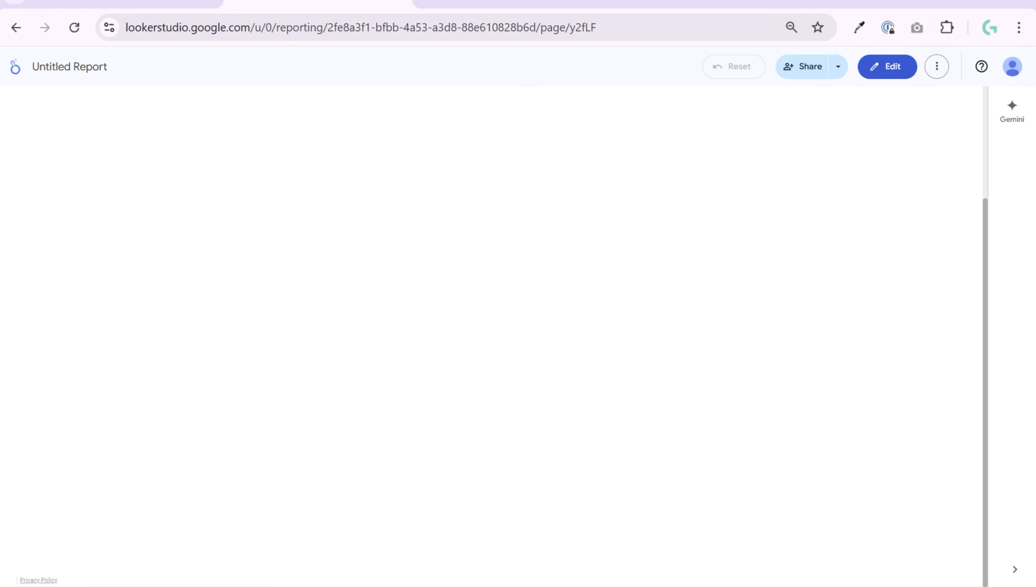
click(900, 70)
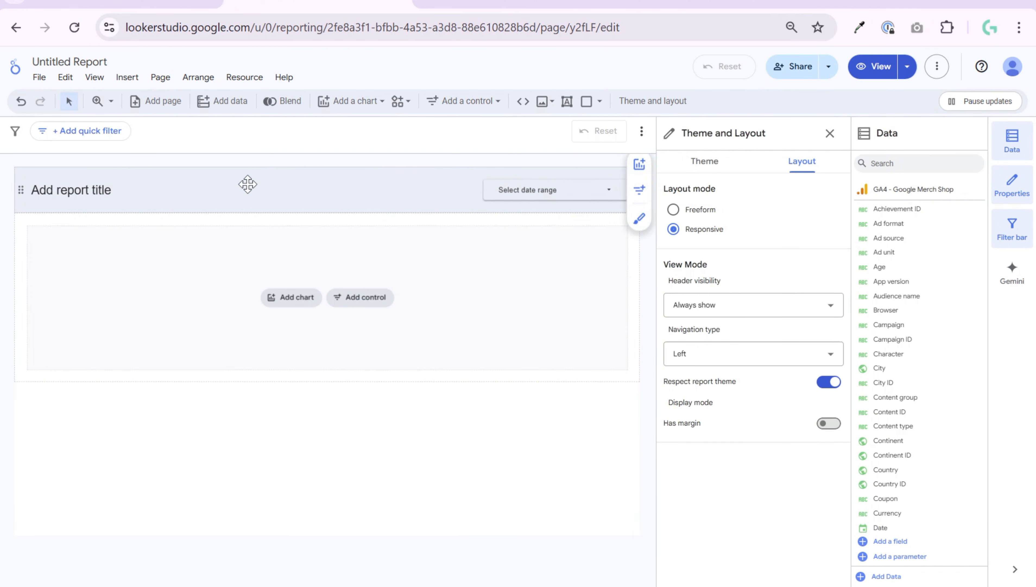
Hide the side panels, move the header section below the empty section and back above it, and reopen the layout settings.
click(1012, 139)
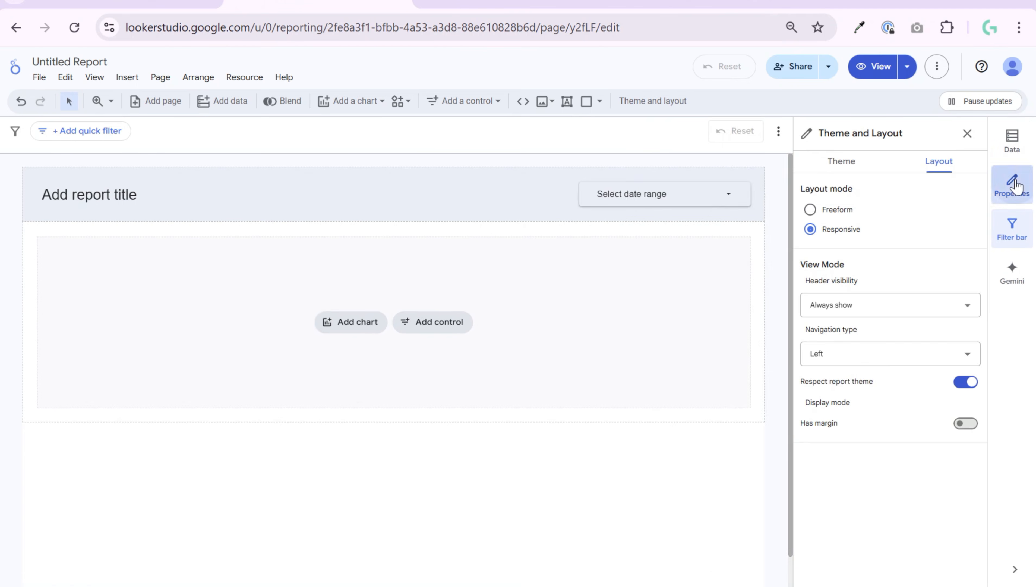
click(1012, 184)
click(177, 194)
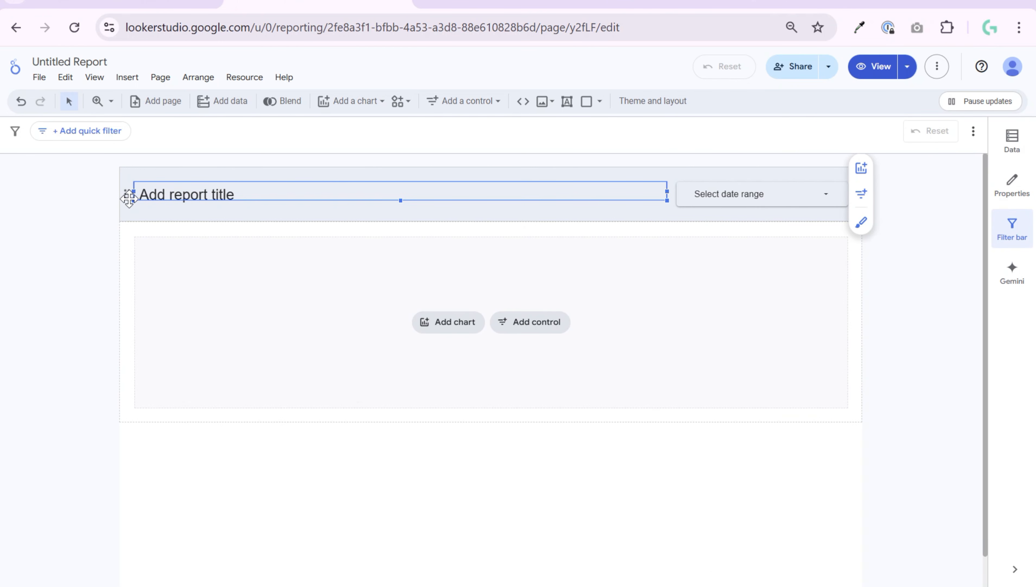
drag(127, 198, 154, 506)
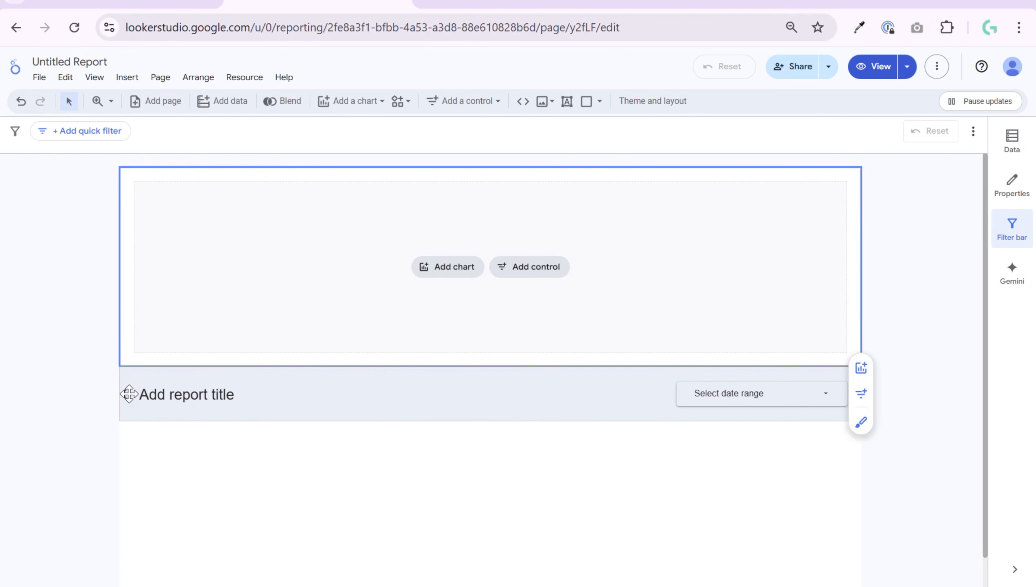
drag(129, 391, 124, 191)
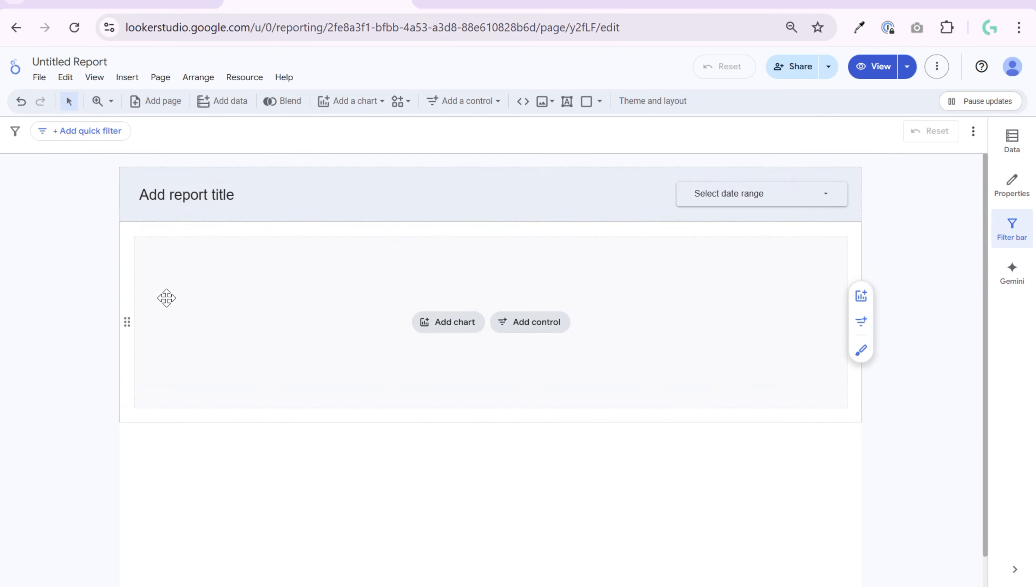
click(927, 426)
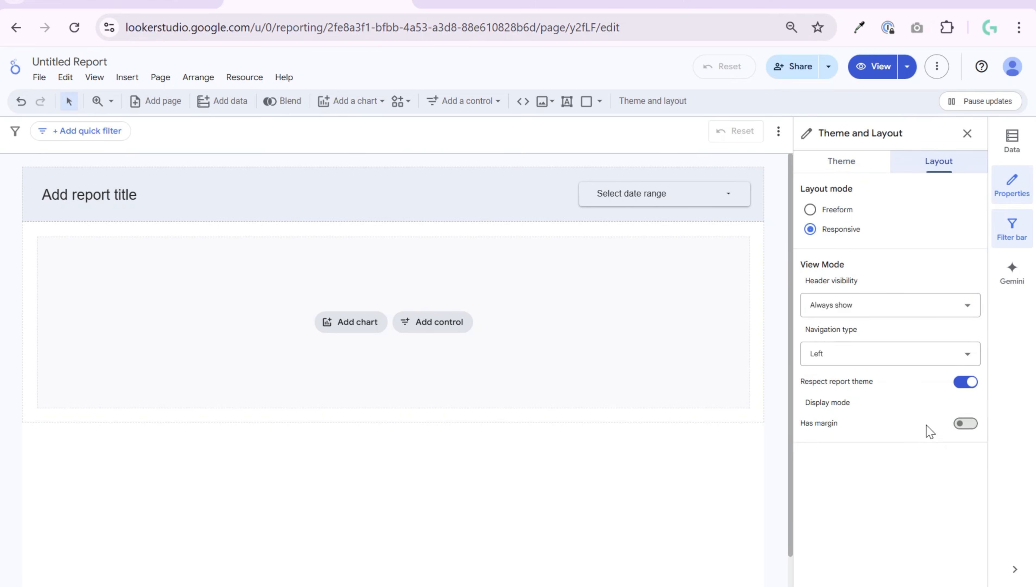
Look at the header section's color and arrangement options and open the report theme for customization.
click(644, 194)
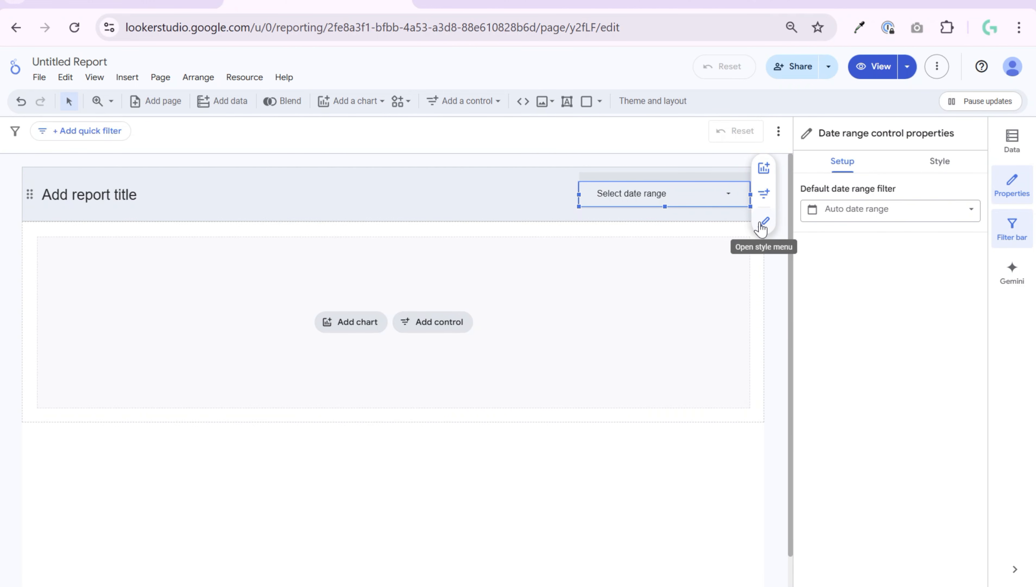
click(763, 224)
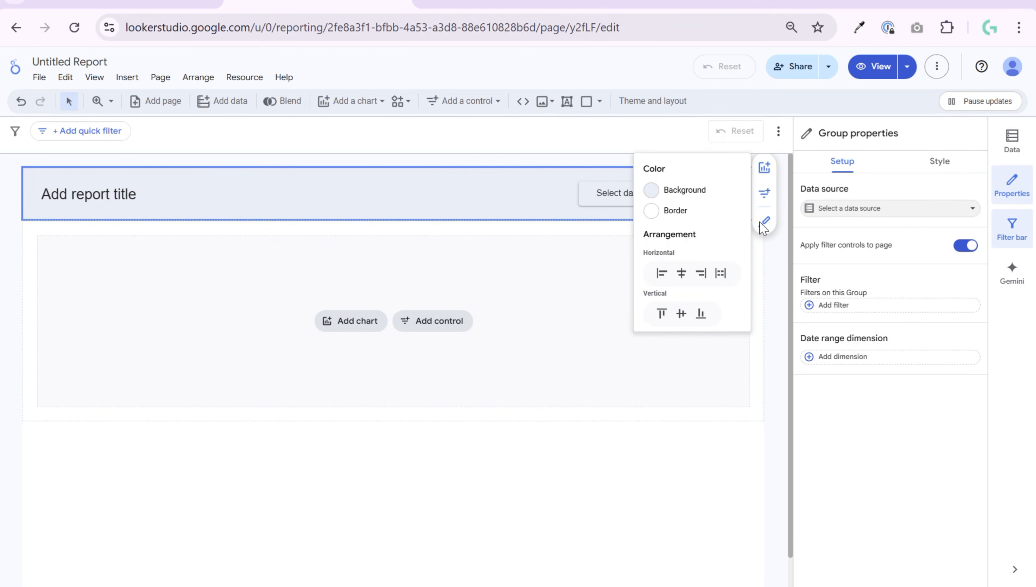
click(653, 102)
click(923, 202)
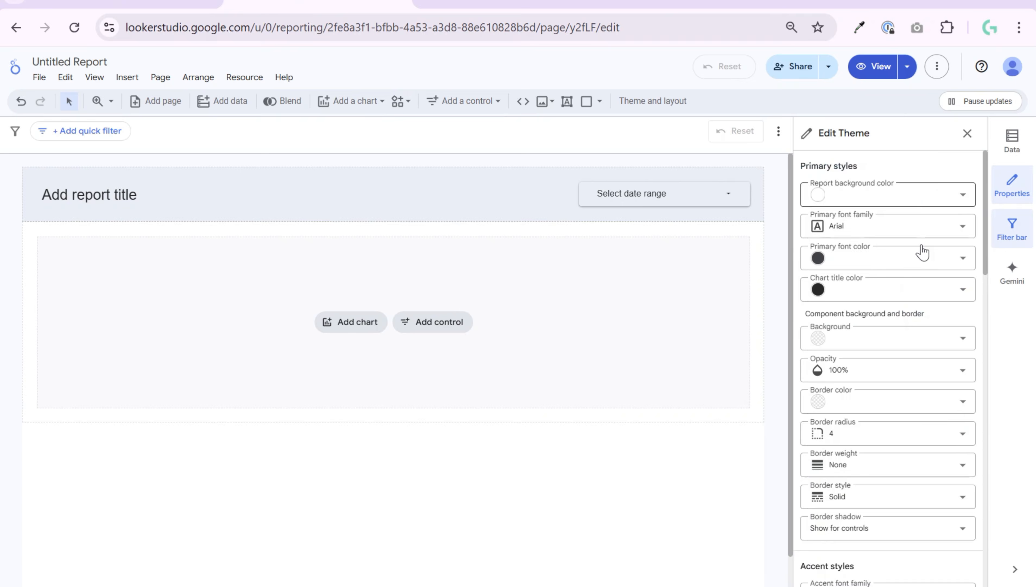
Using the YouTube Tutorial - 2025 theme as reference, give the new report's theme a dark grey linear gradient background and Ubuntu primary font.
click(868, 202)
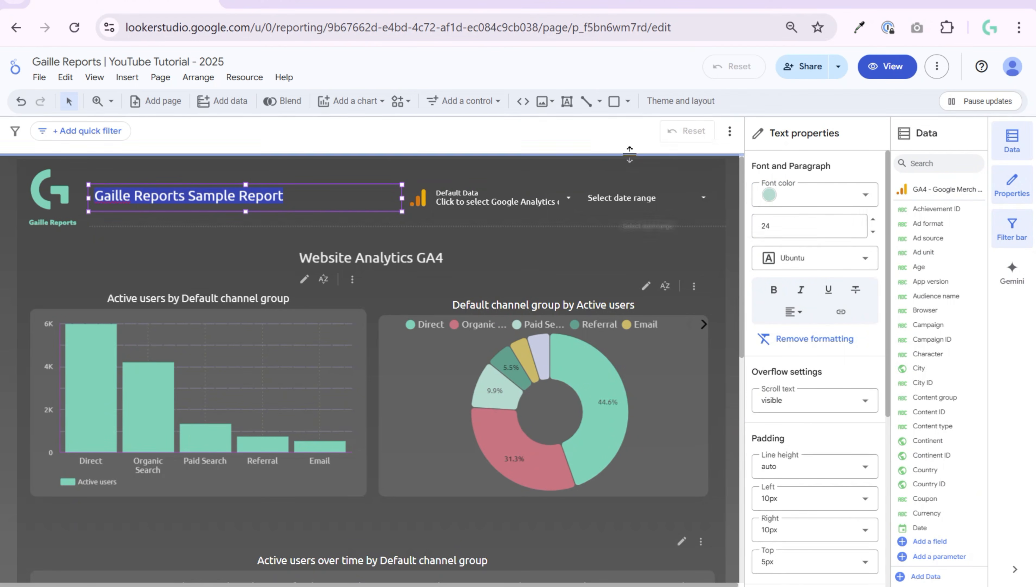
click(678, 100)
click(834, 200)
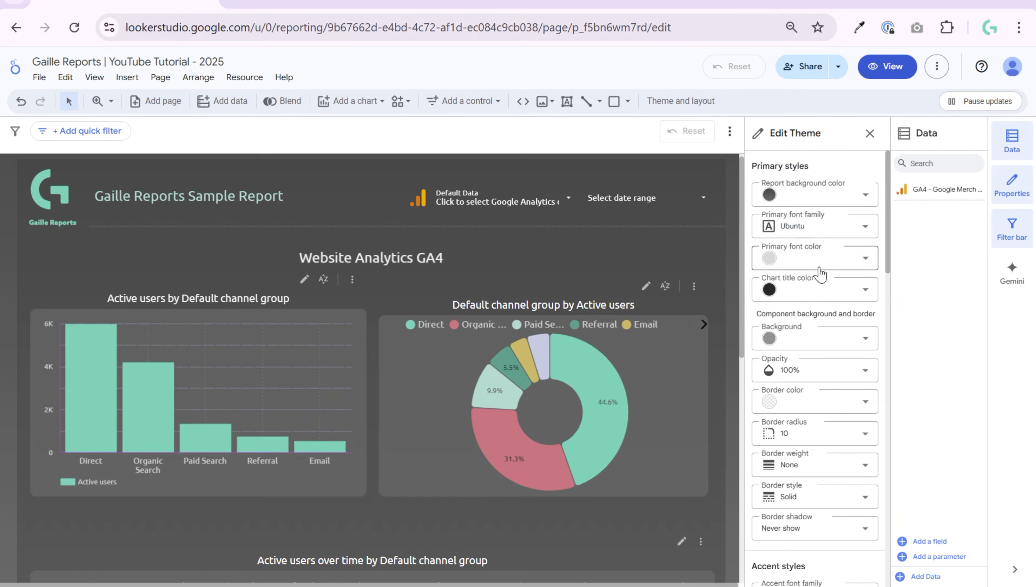
click(861, 199)
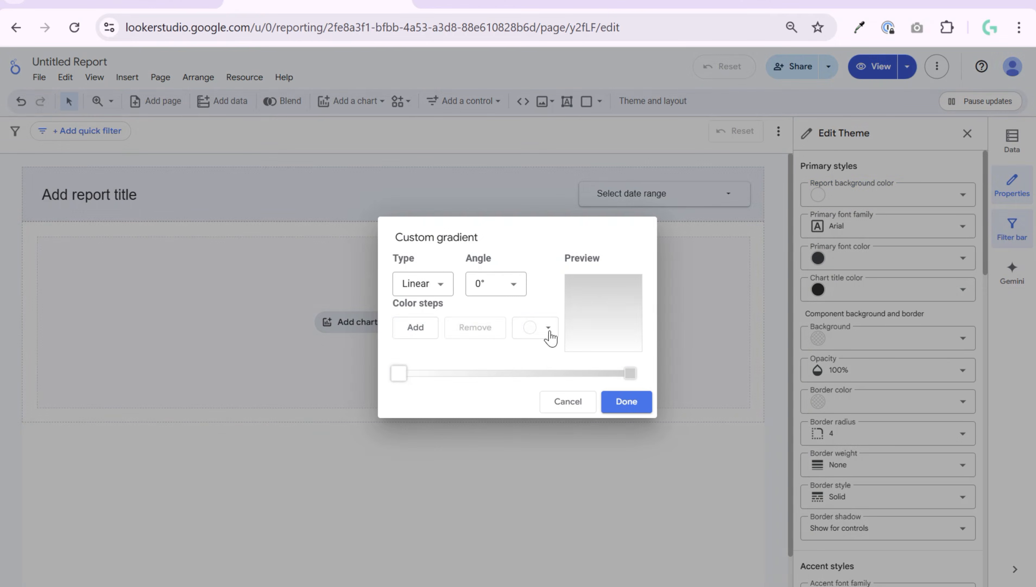
click(538, 328)
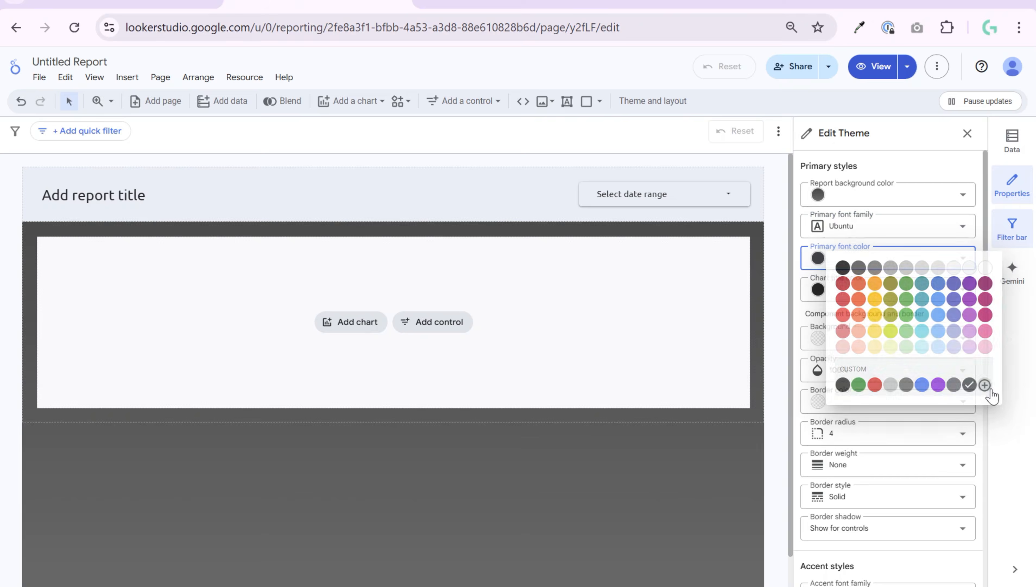
Set the theme's primary font to light grey, component background to grey, textbox text to white and link colors to green shades.
click(988, 392)
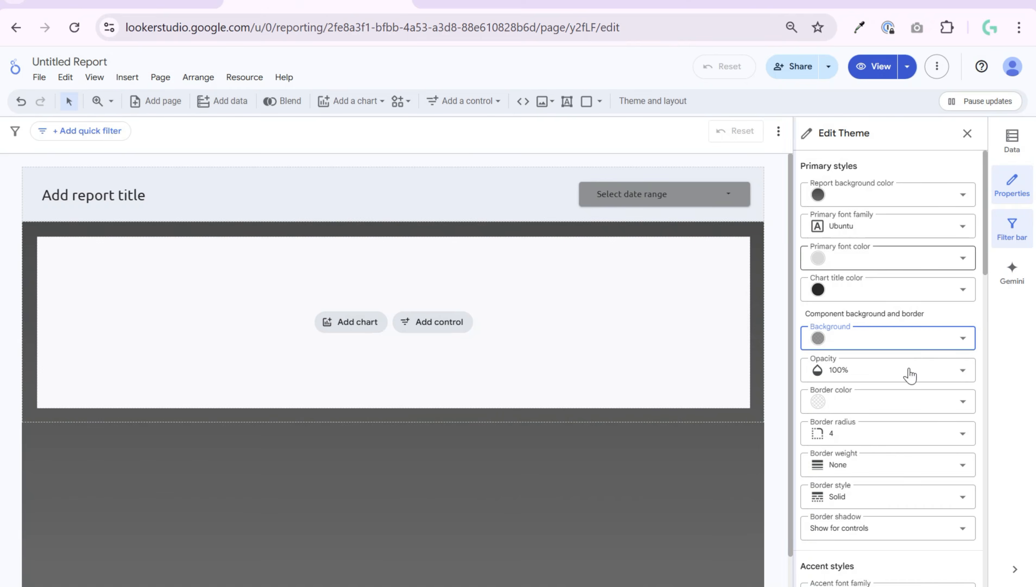
scroll(912, 390, down, 2)
click(903, 352)
click(903, 475)
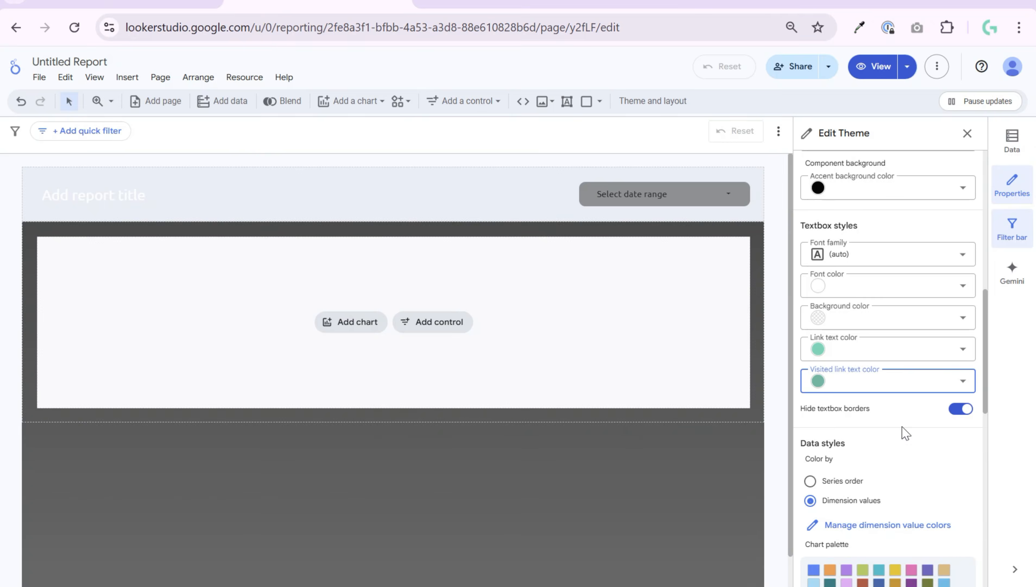
scroll(902, 430, down, 10)
scroll(893, 464, down, 3)
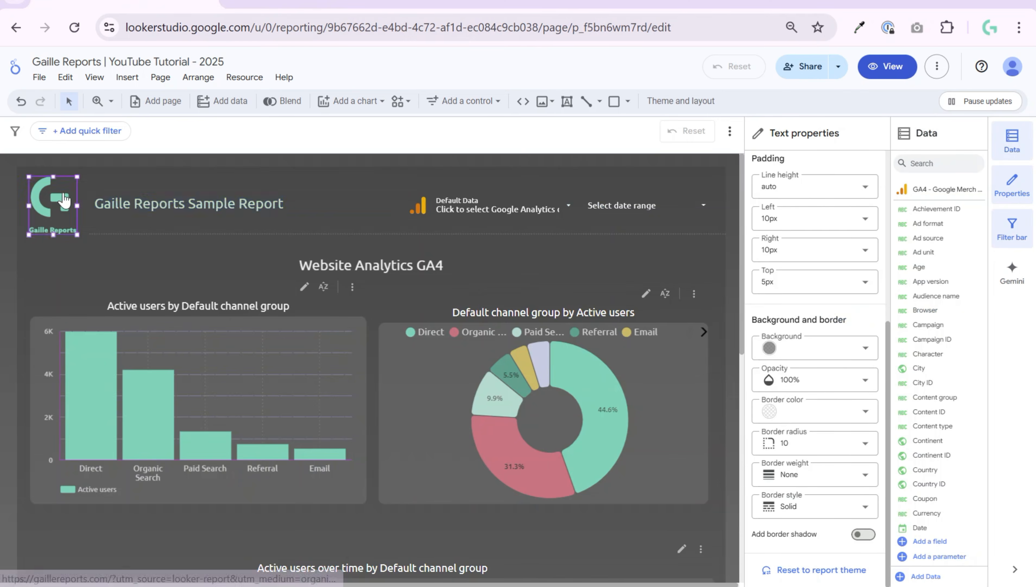
Copy the Gaille Reports logo from the YouTube Tutorial - 2025 report into the new report's header section and reduce its height.
click(72, 193)
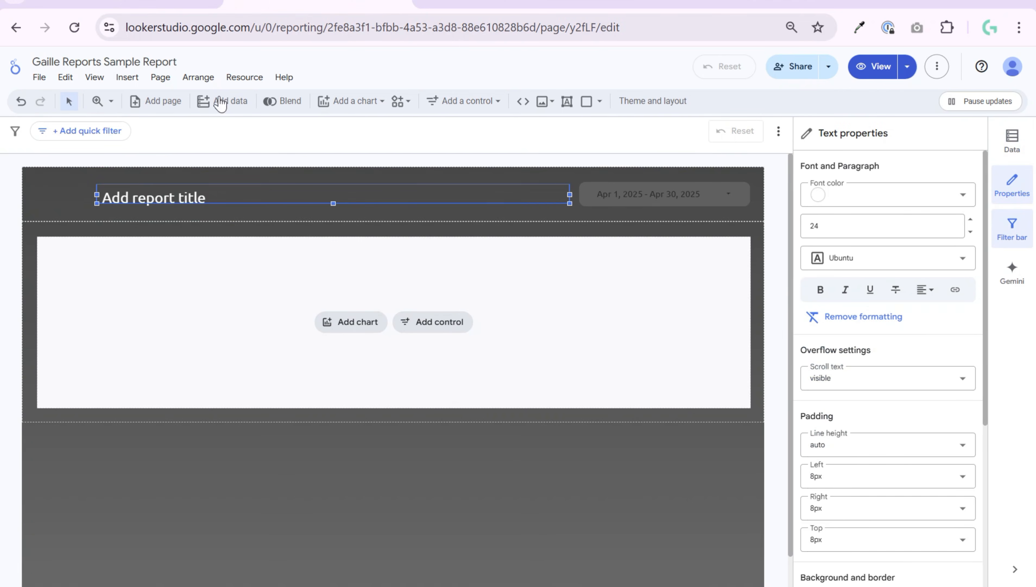
click(67, 206)
key(ctrl+v)
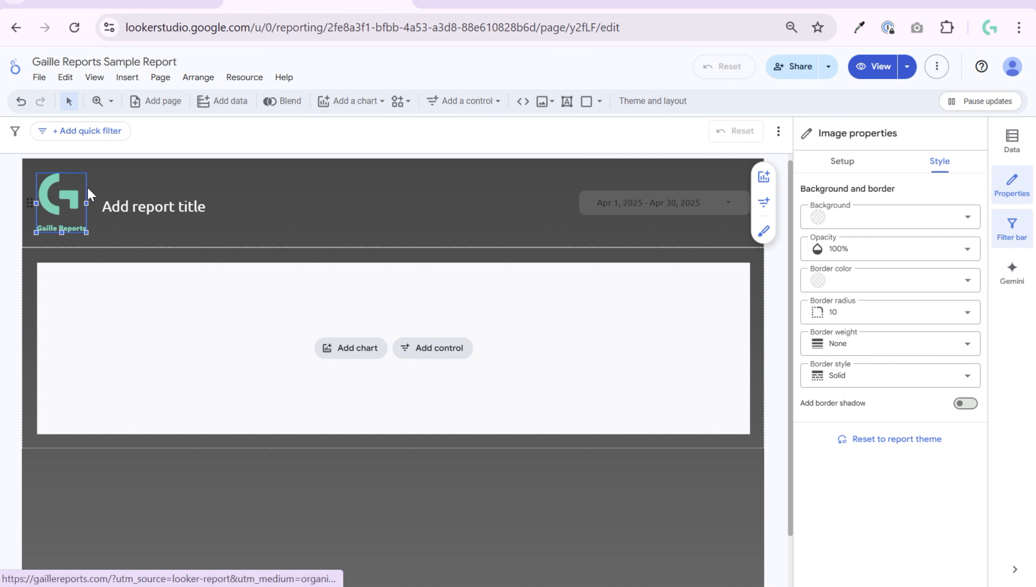
drag(62, 232, 57, 222)
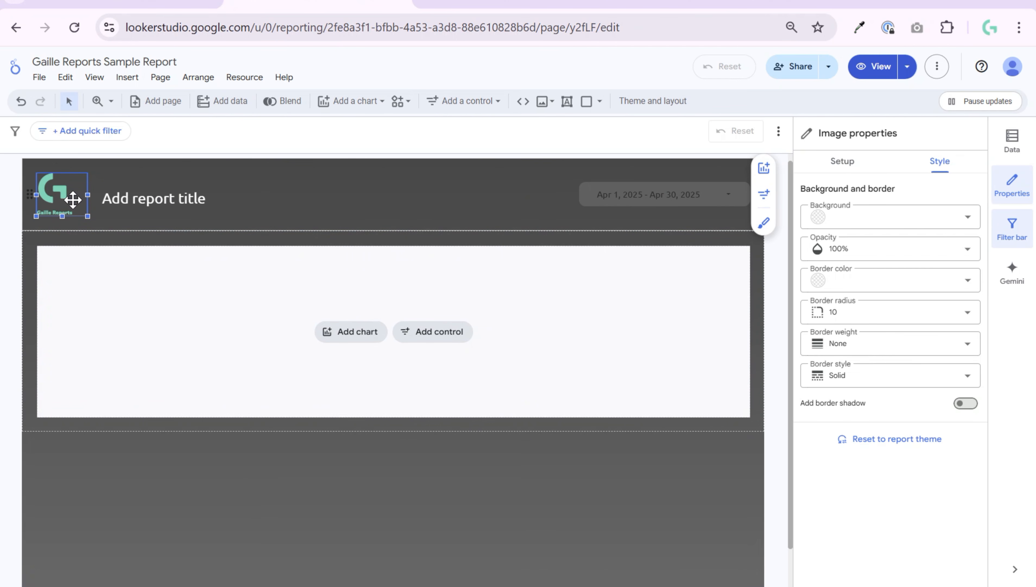
Adjust the height of the Gaille Reports logo in the header section and view its image setup options.
drag(88, 216, 104, 260)
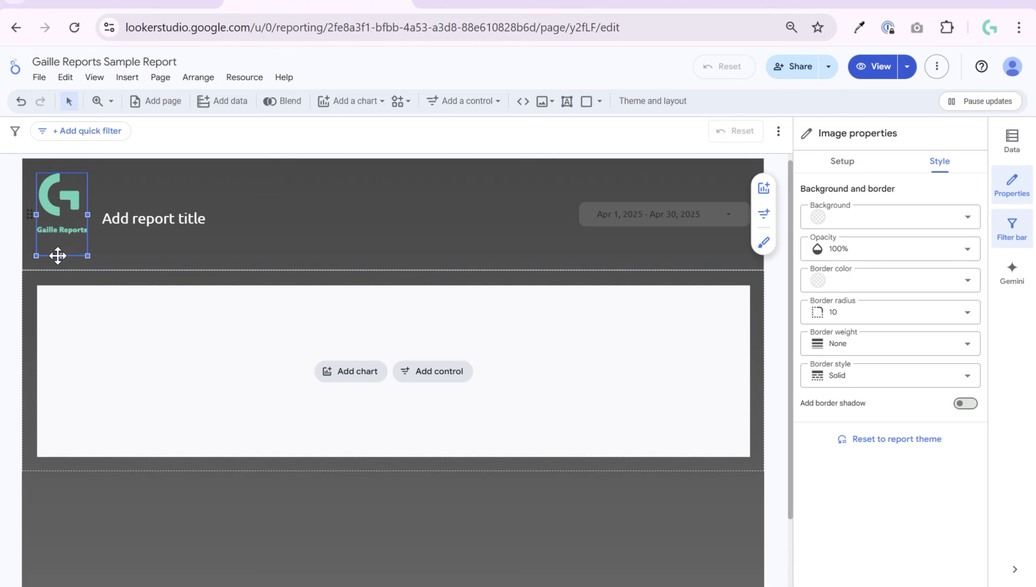
drag(62, 256, 58, 211)
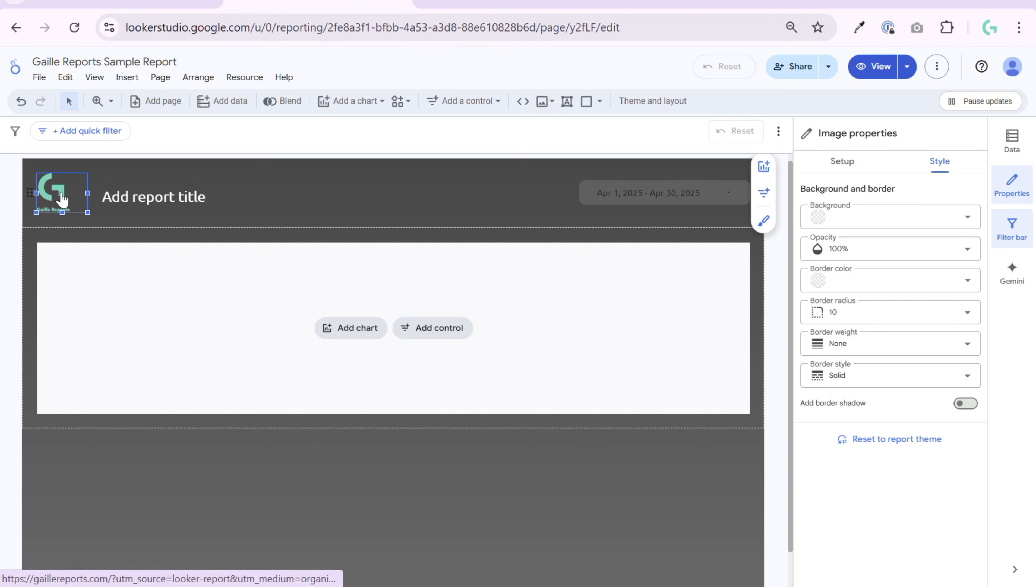
click(852, 167)
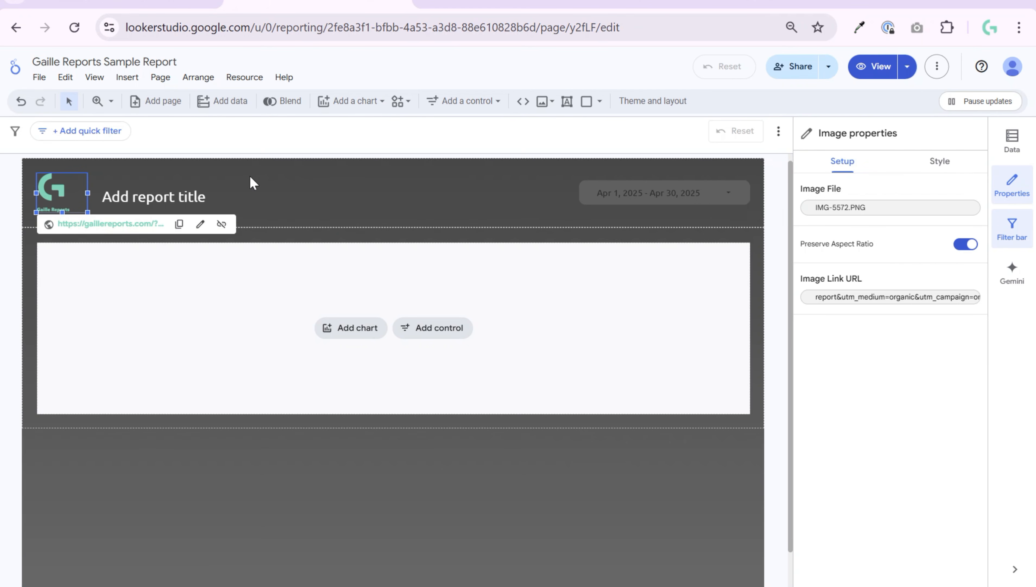
Enter "Gaille Reports Sample Report" as the header's report title and set its font size to 28.
click(134, 194)
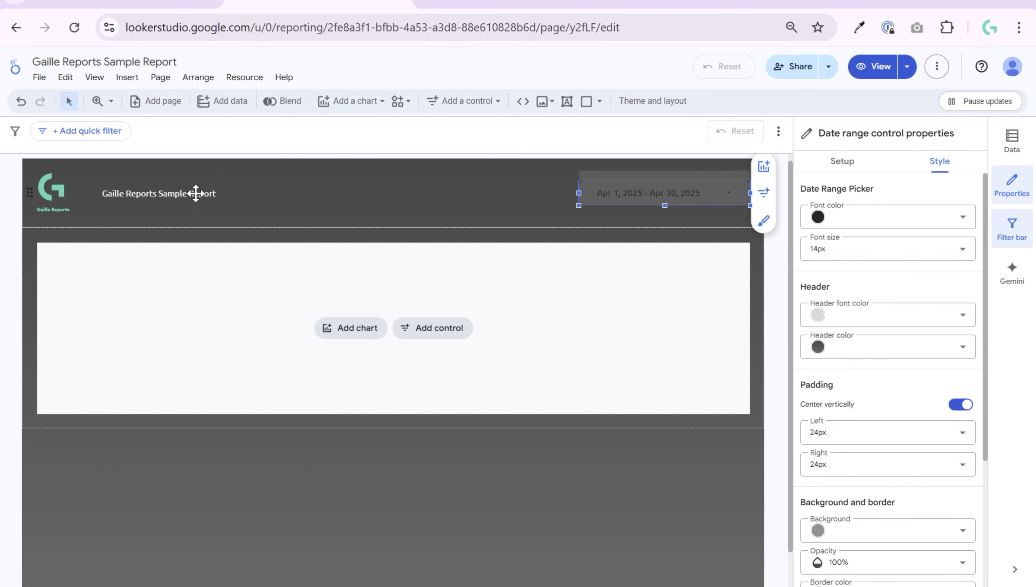
click(196, 193)
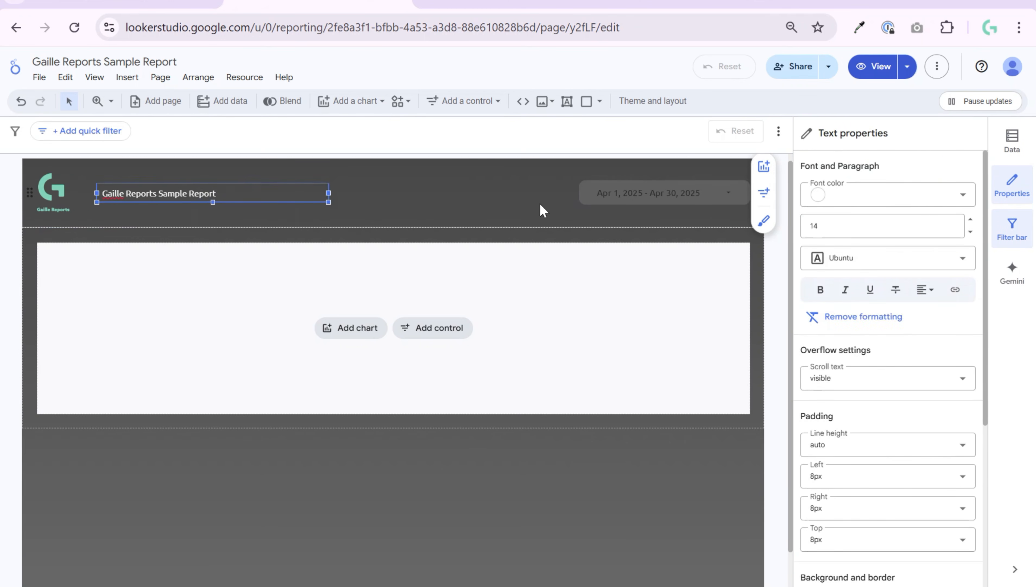
drag(871, 224, 657, 225)
text(2)
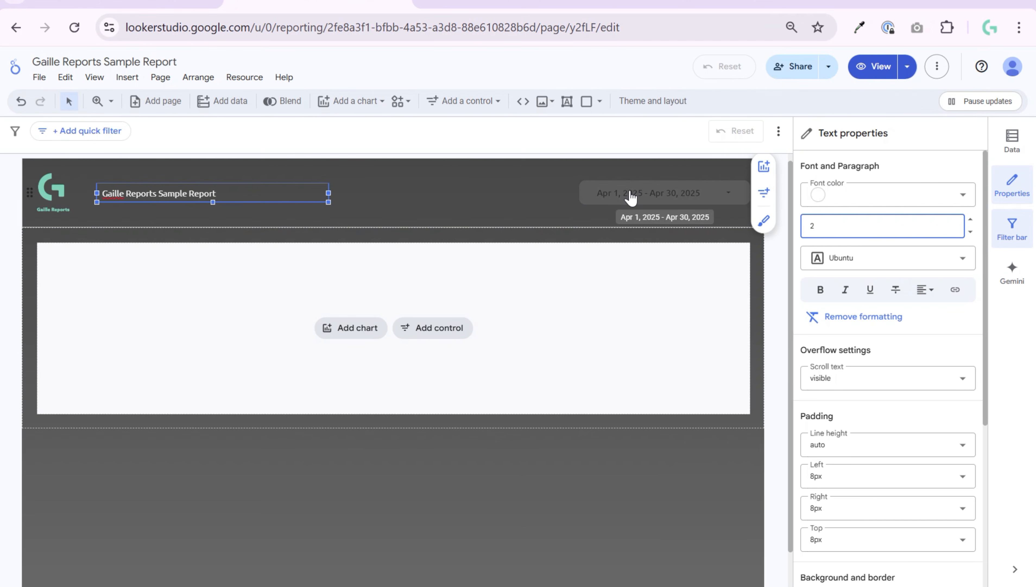
text(8)
Color the report title green and widen its text box so the title fits on one line.
click(880, 197)
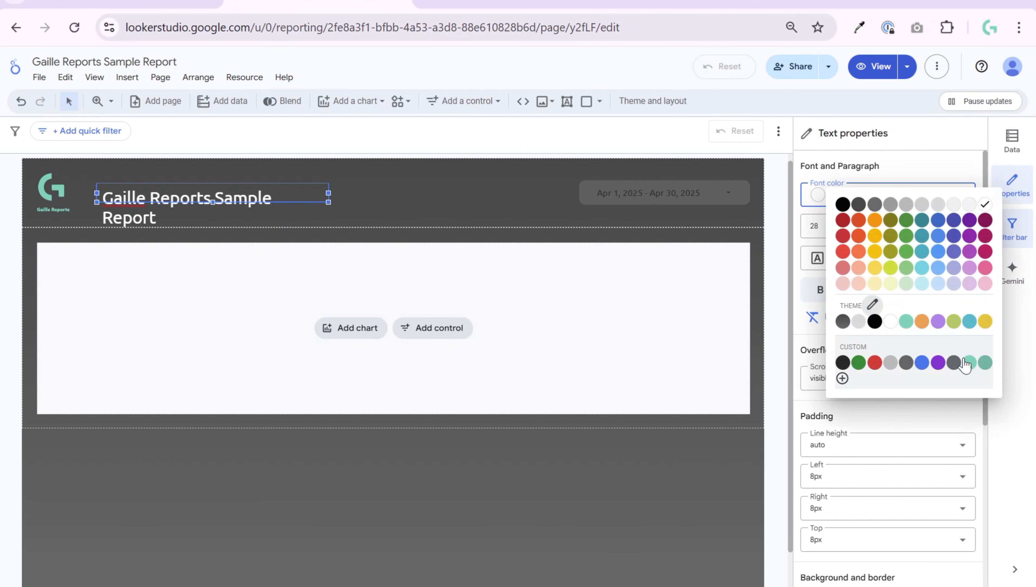
click(986, 362)
drag(328, 193, 450, 201)
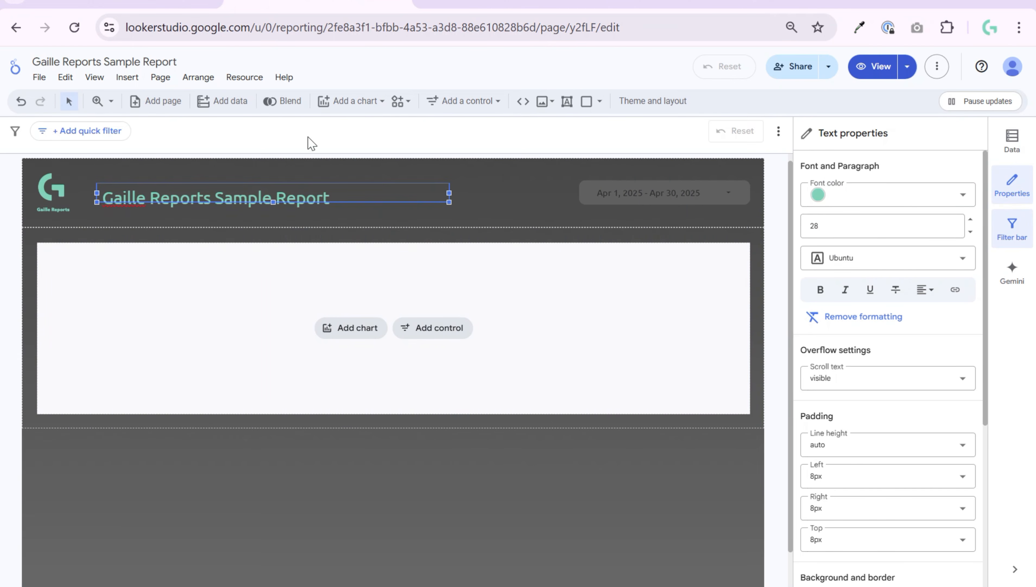
Check the report's layout mode, insert "Responsive" before "Report" in the header title and make its text box taller.
click(653, 101)
click(939, 161)
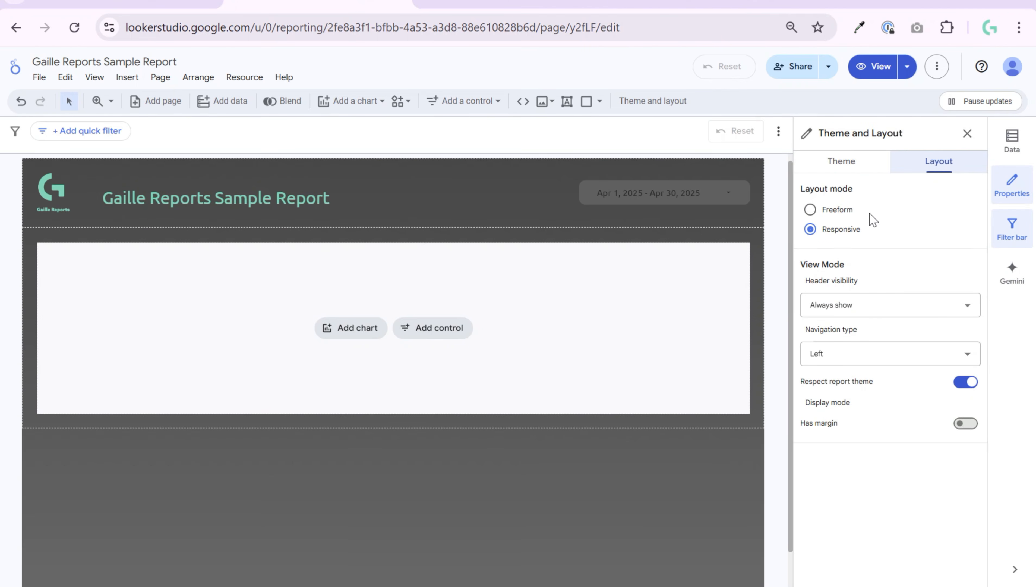
click(278, 197)
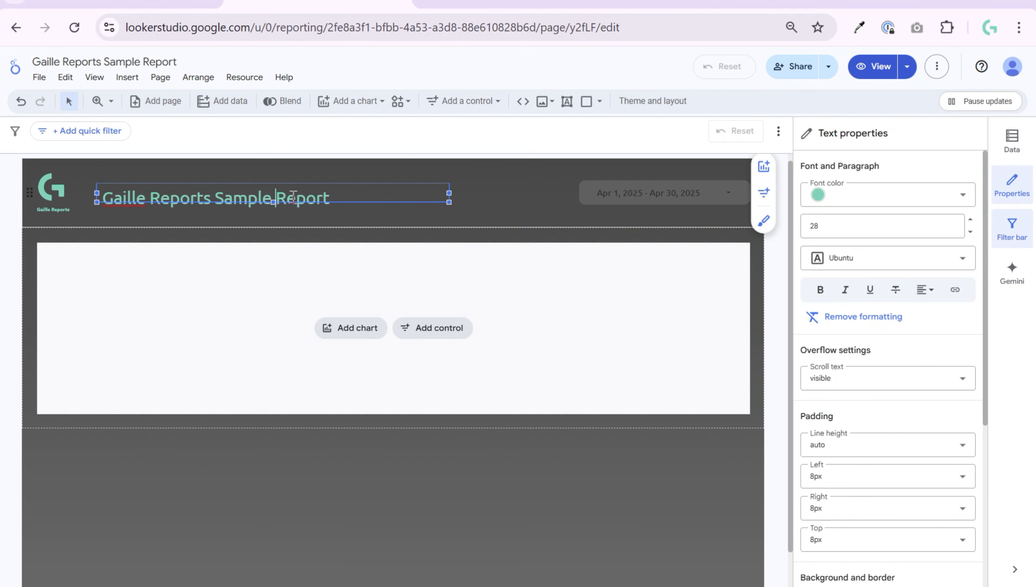
text(Responsive)
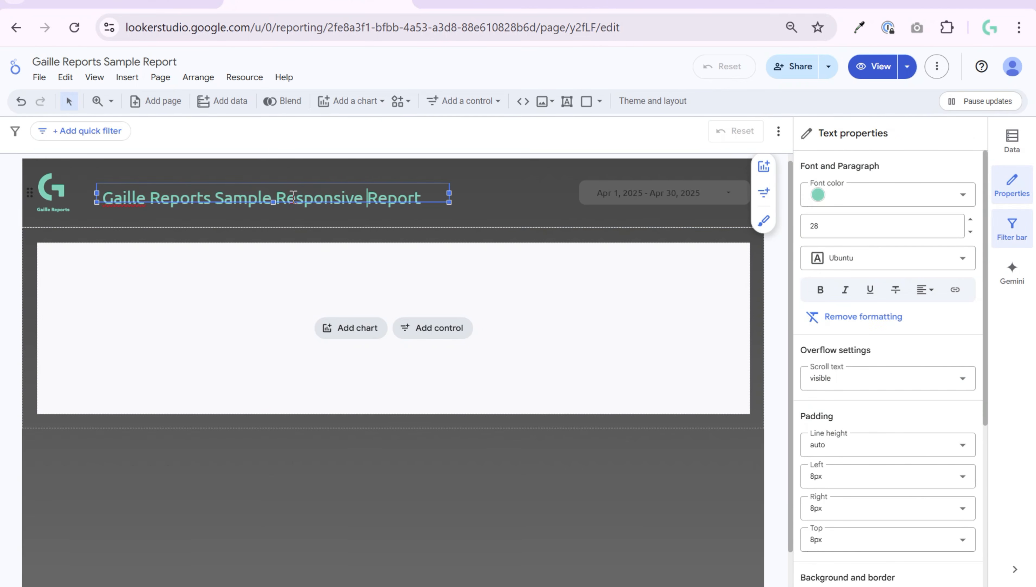
drag(273, 202, 271, 214)
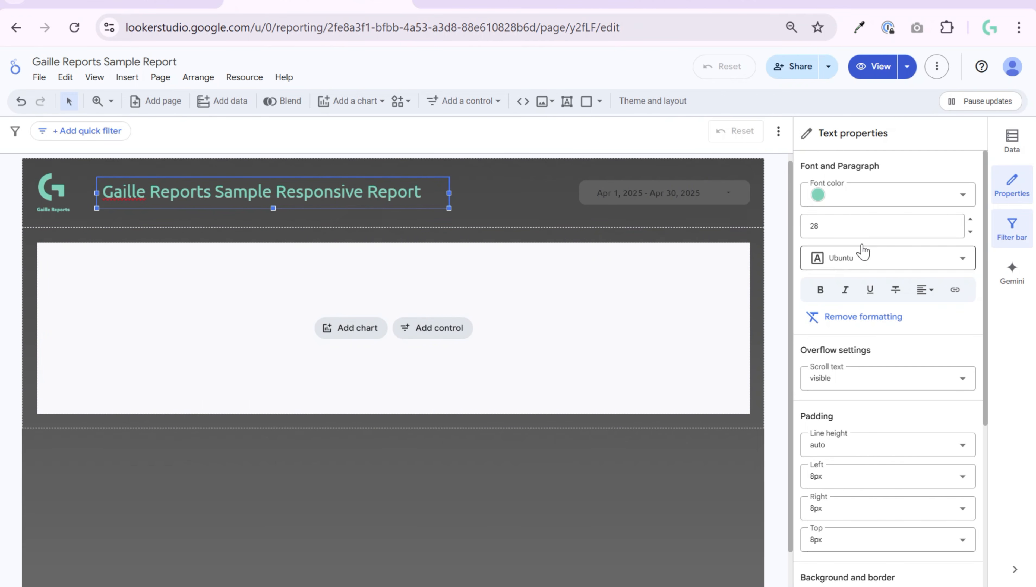
click(779, 248)
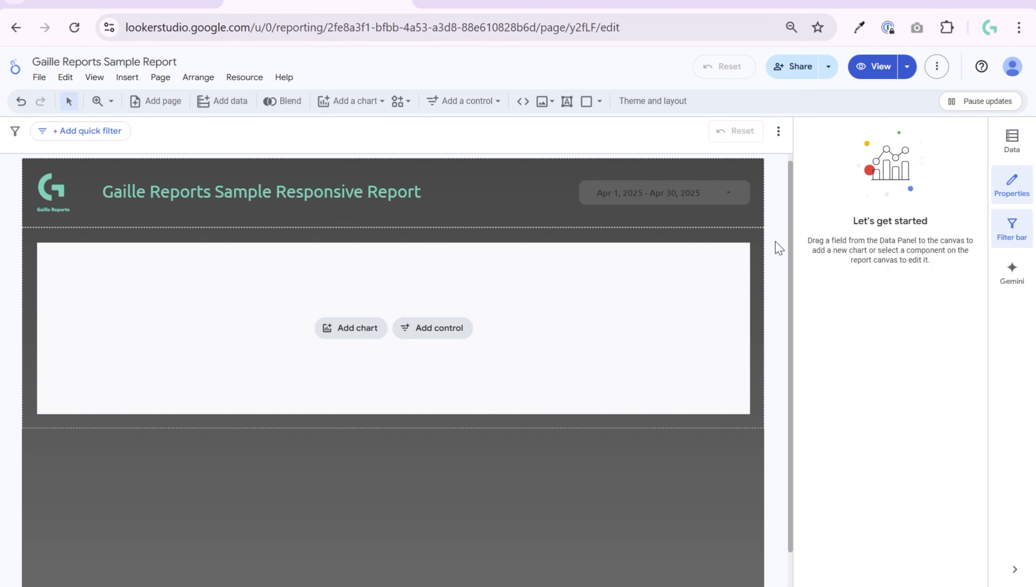
Give the header's date range control a white font and a transparent background.
click(734, 193)
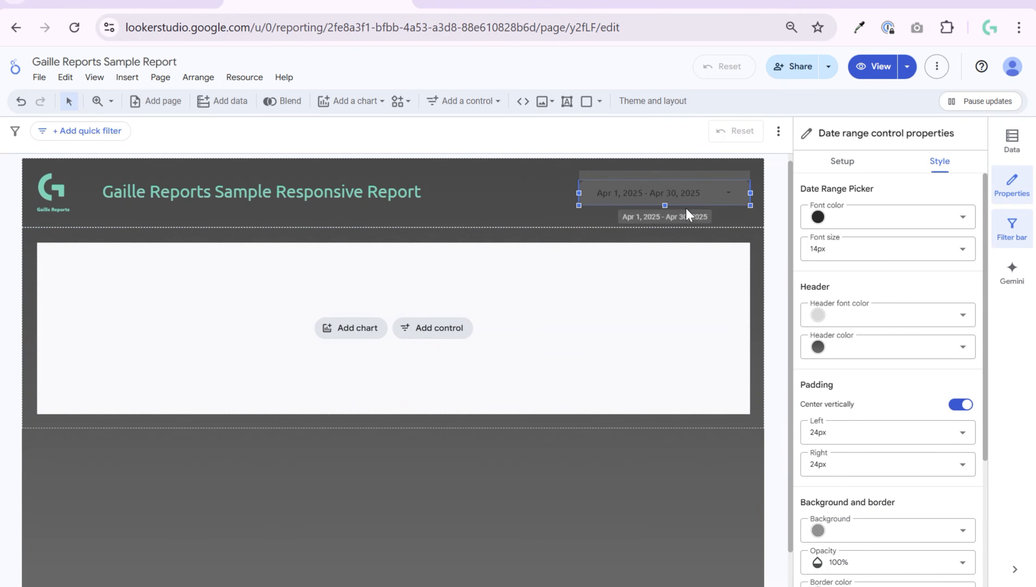
click(864, 215)
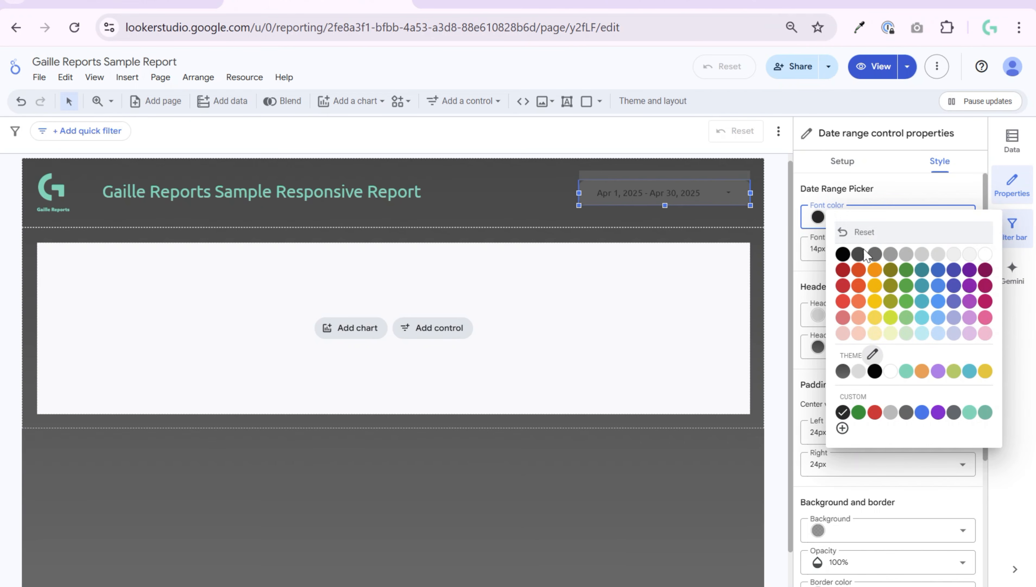
click(986, 255)
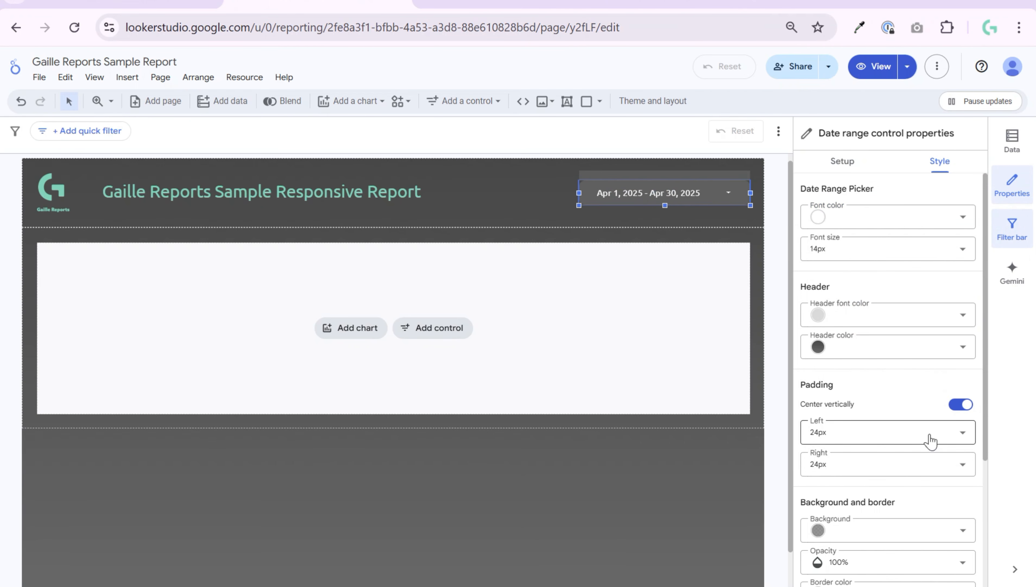
scroll(927, 452, down, 2)
click(928, 449)
click(970, 342)
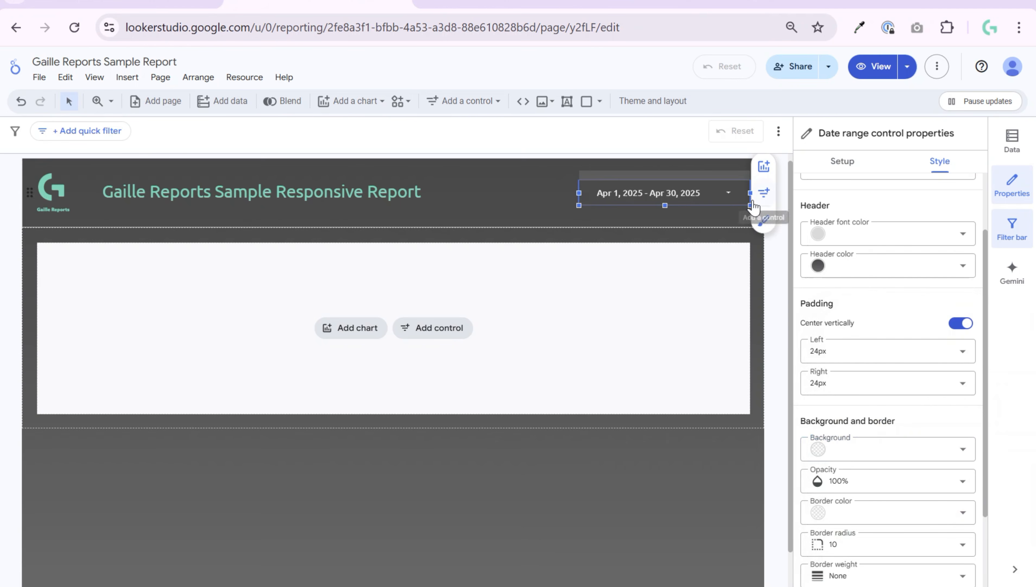
click(778, 253)
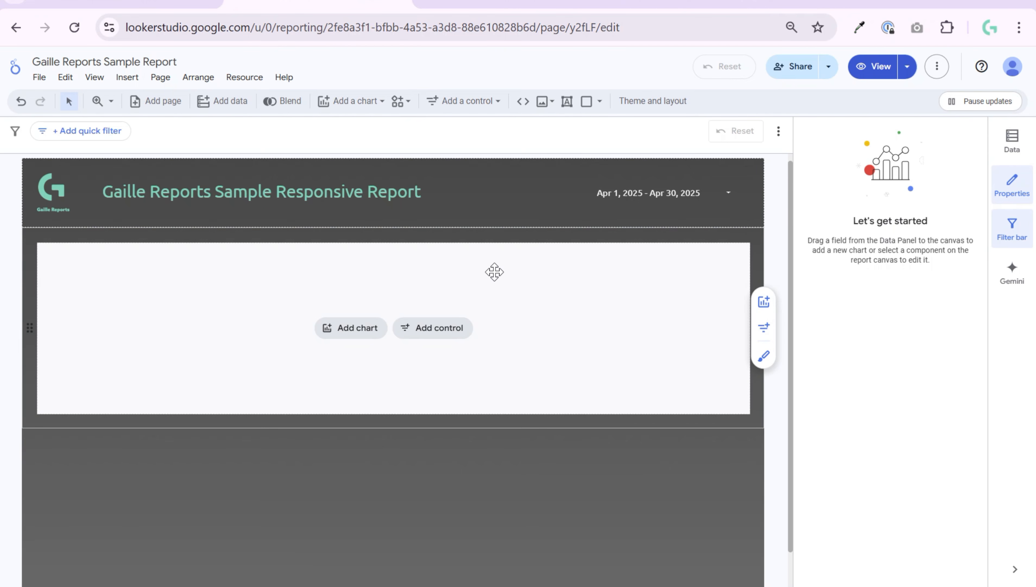
Using the YouTube Tutorial - 2025 report as reference, add a column chart to the empty section below the header.
click(129, 260)
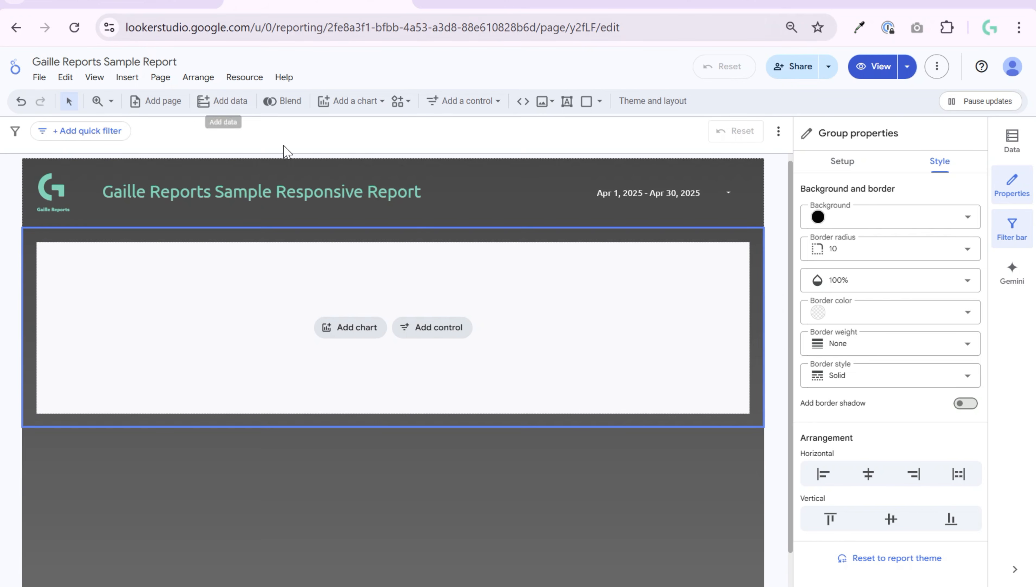
click(163, 9)
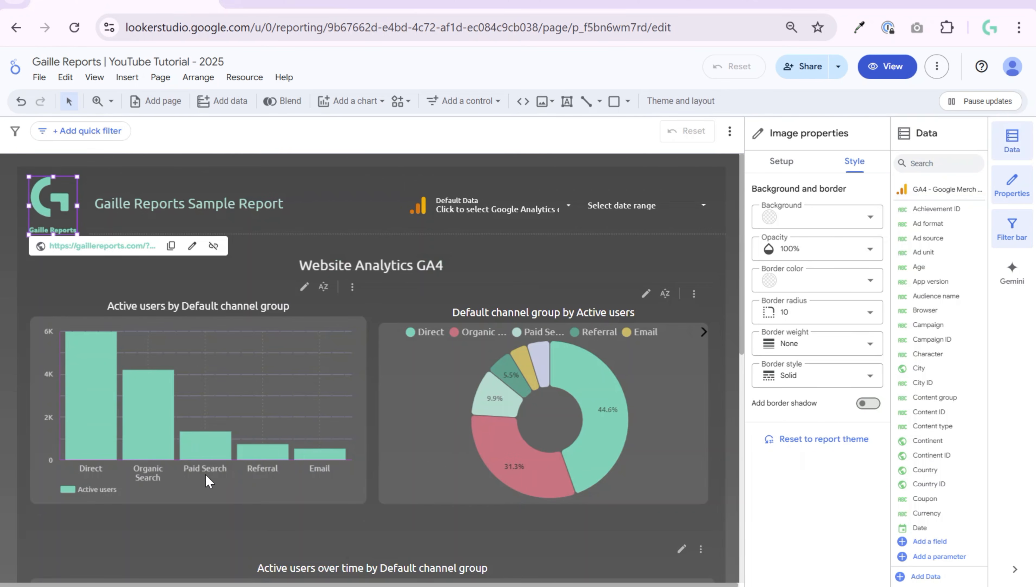
click(329, 3)
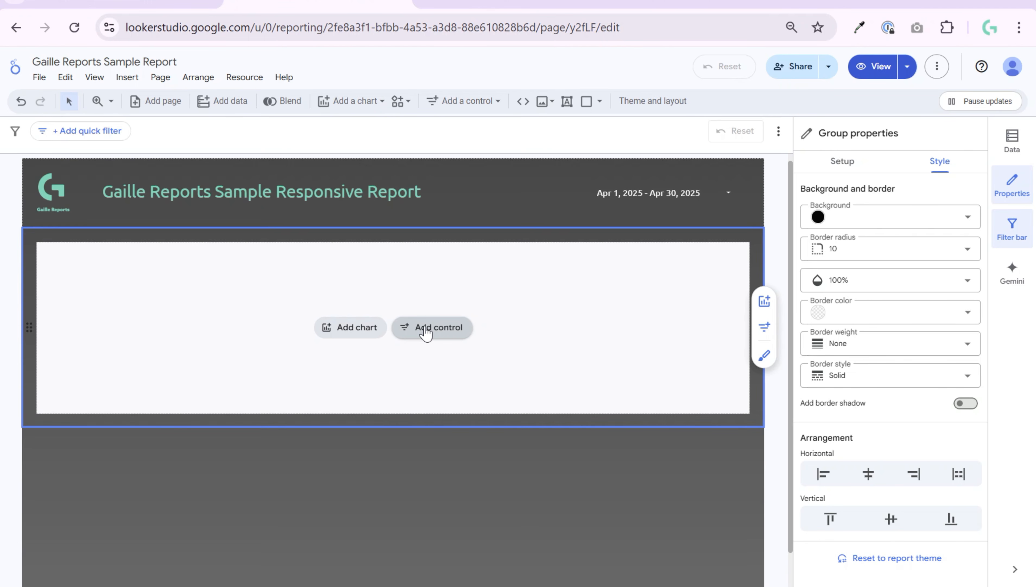
click(371, 331)
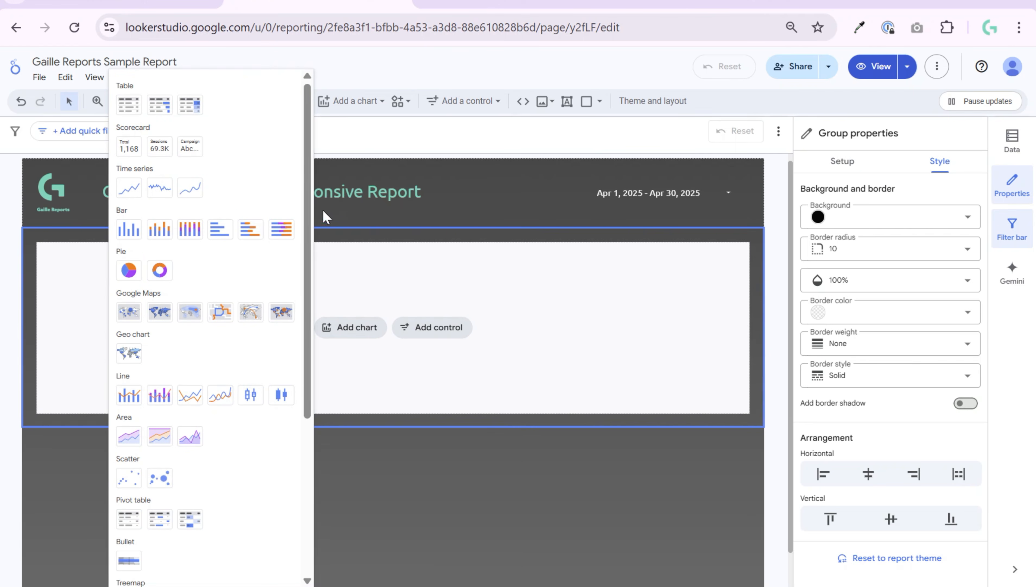
click(131, 228)
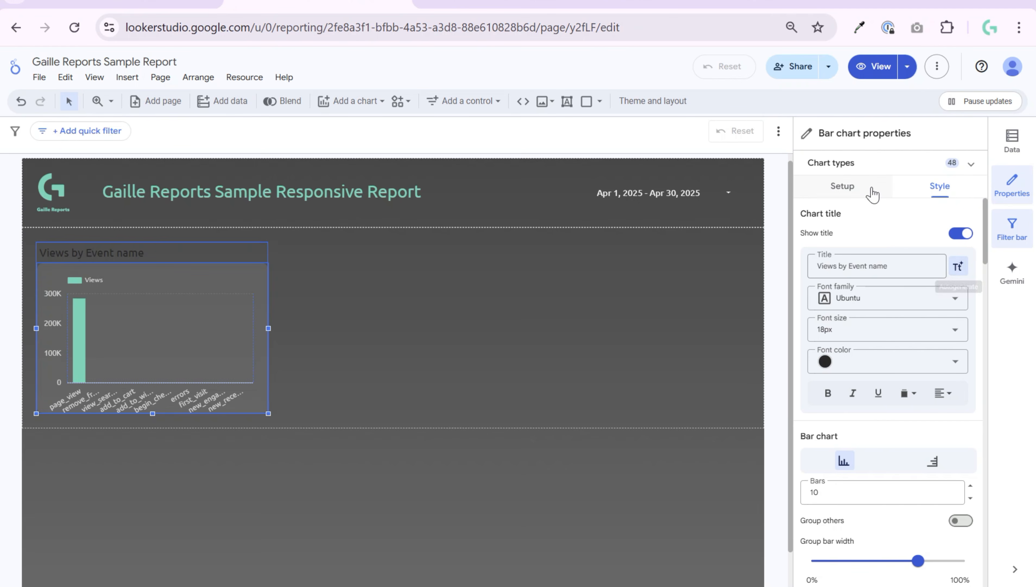
Set the new chart's dimension to Session default channel group and its metric to Sessions.
click(832, 193)
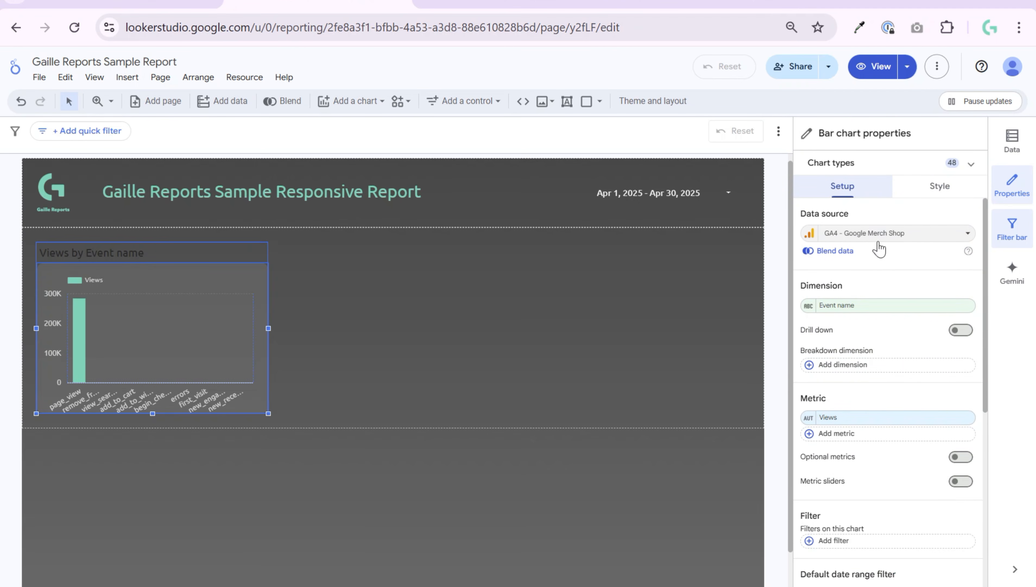
click(882, 305)
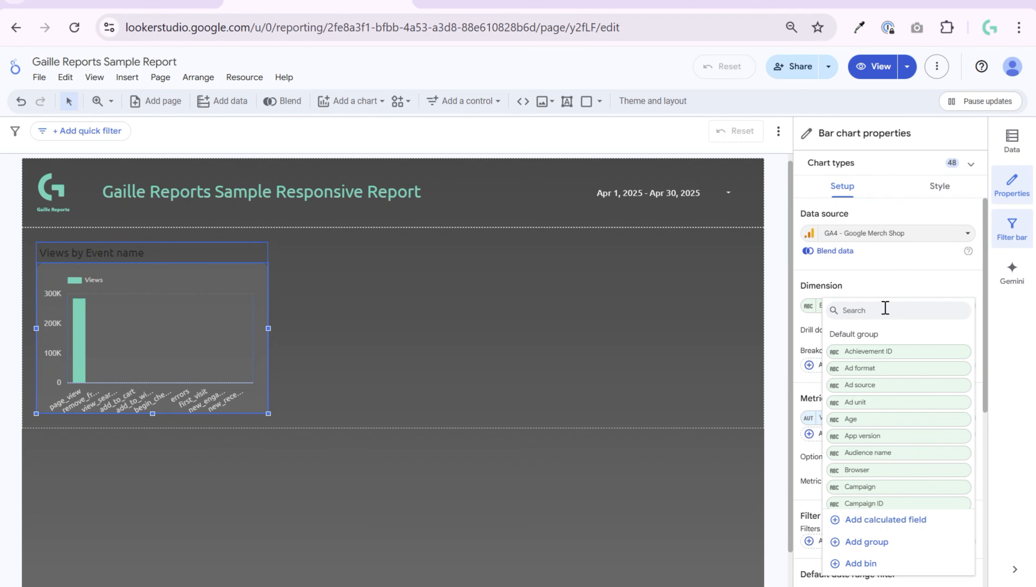
text(defa)
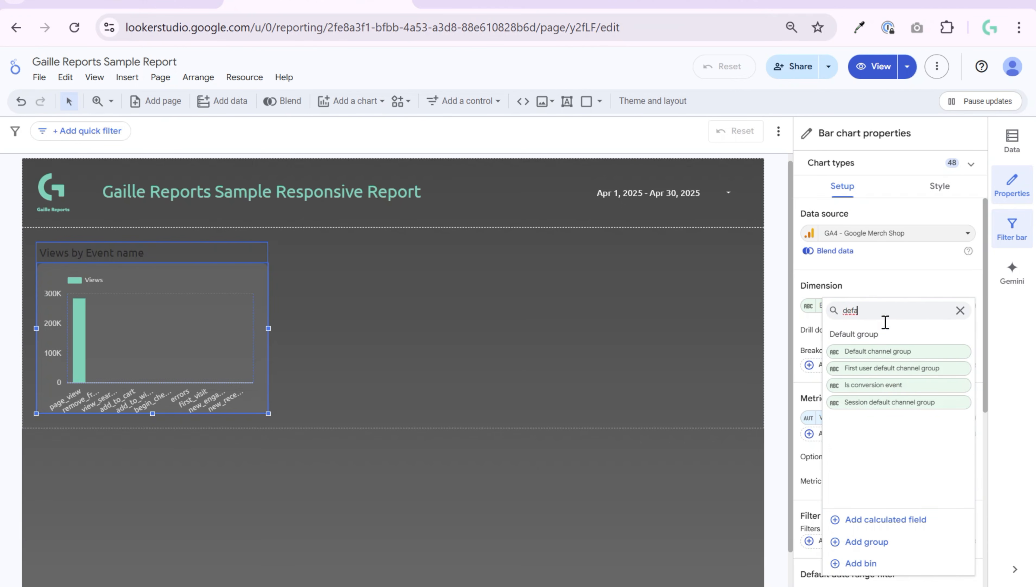
click(931, 403)
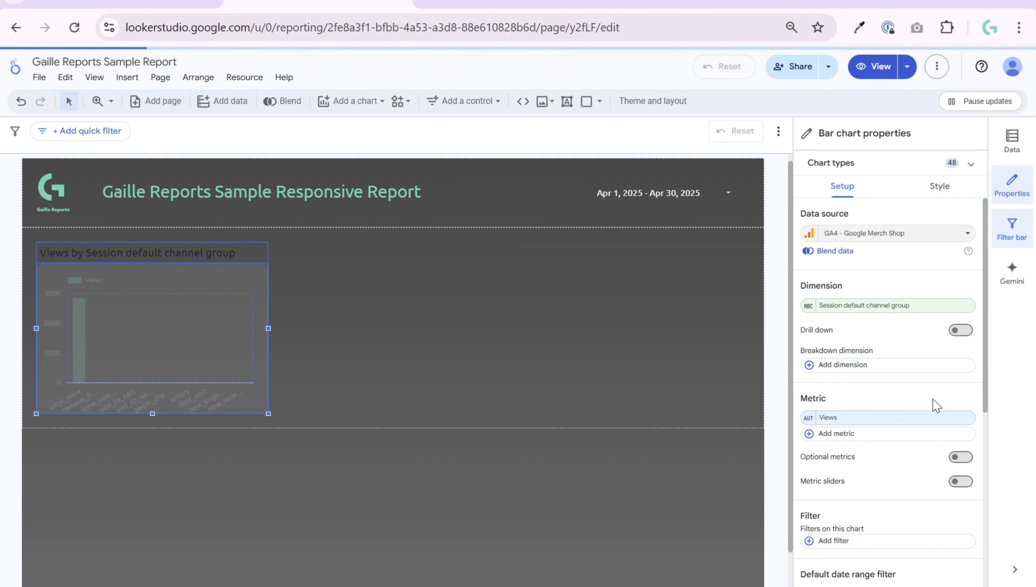
click(908, 420)
text(sessions)
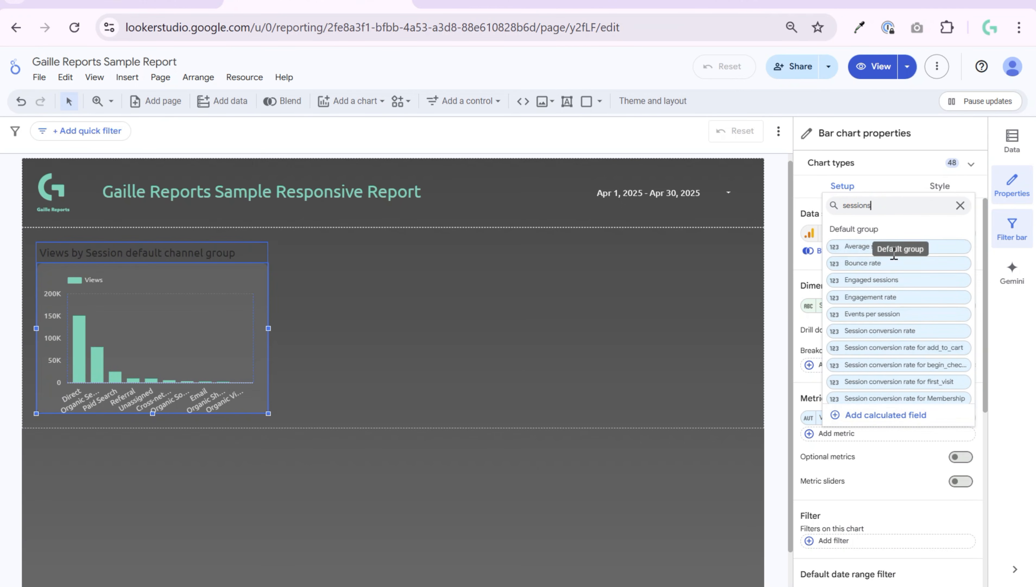
scroll(899, 288, down, 3)
click(893, 250)
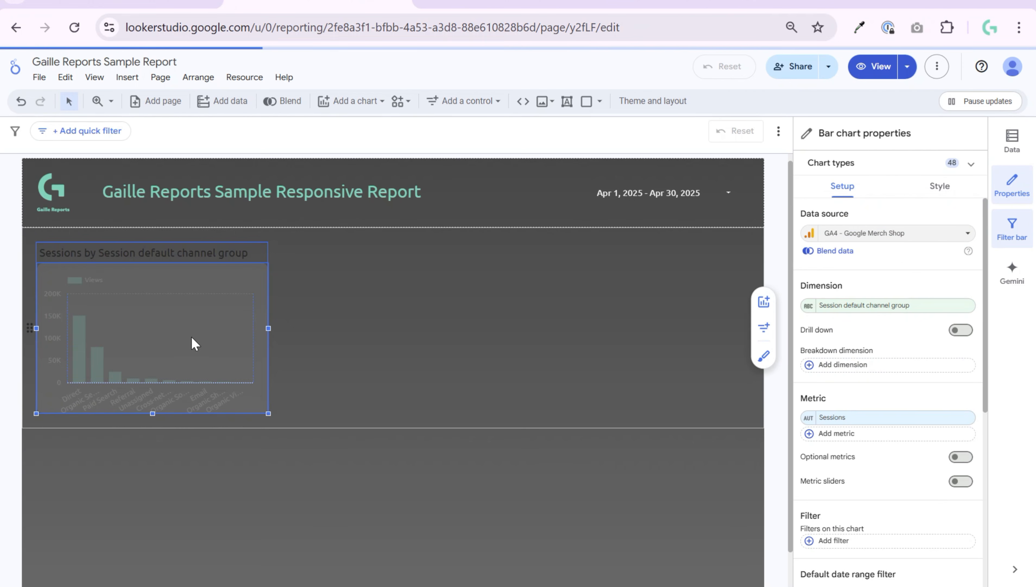
Widen the sessions chart to about half the section's width and make its title white and centered.
drag(268, 328, 381, 336)
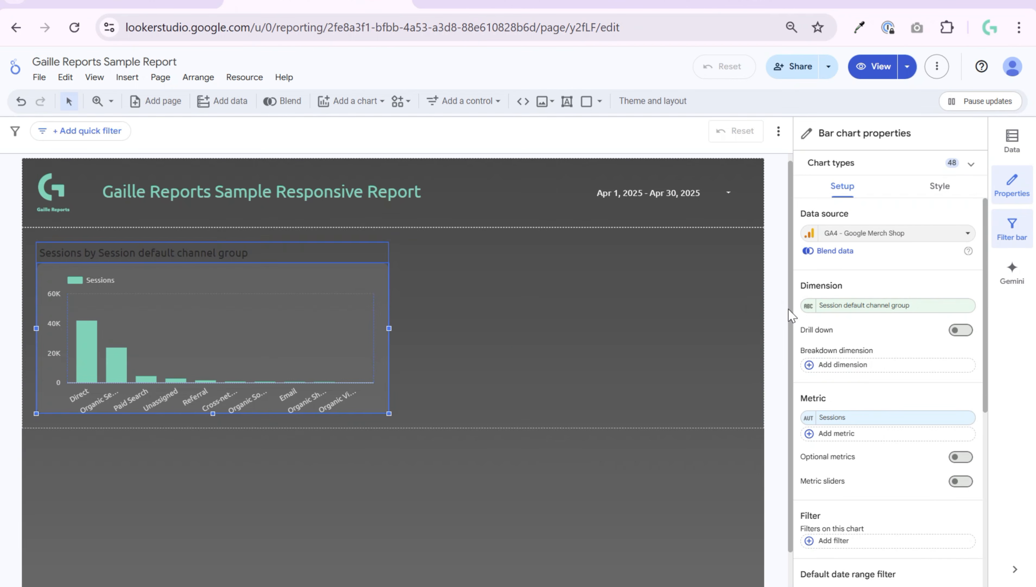
click(945, 187)
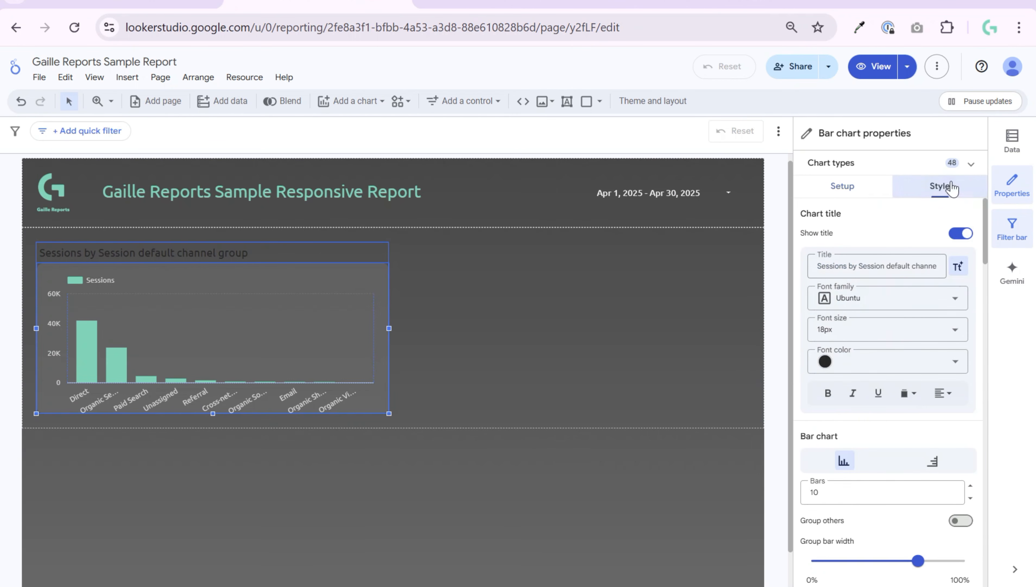
click(842, 363)
click(1001, 395)
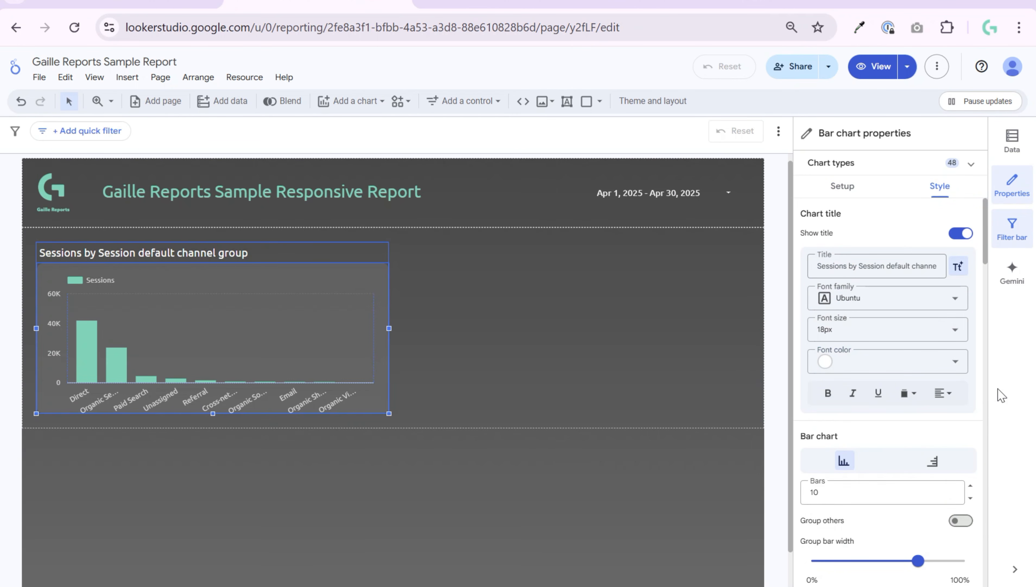
click(944, 393)
click(964, 417)
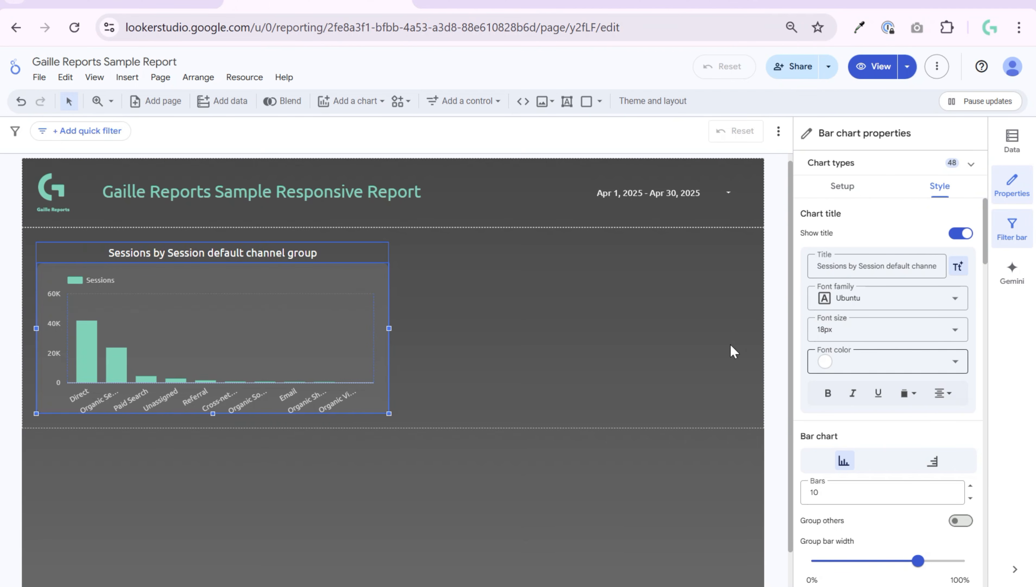
Review the sessions chart's setup and style options, including axes, grid, legend, background and border.
click(856, 193)
scroll(925, 445, down, 7)
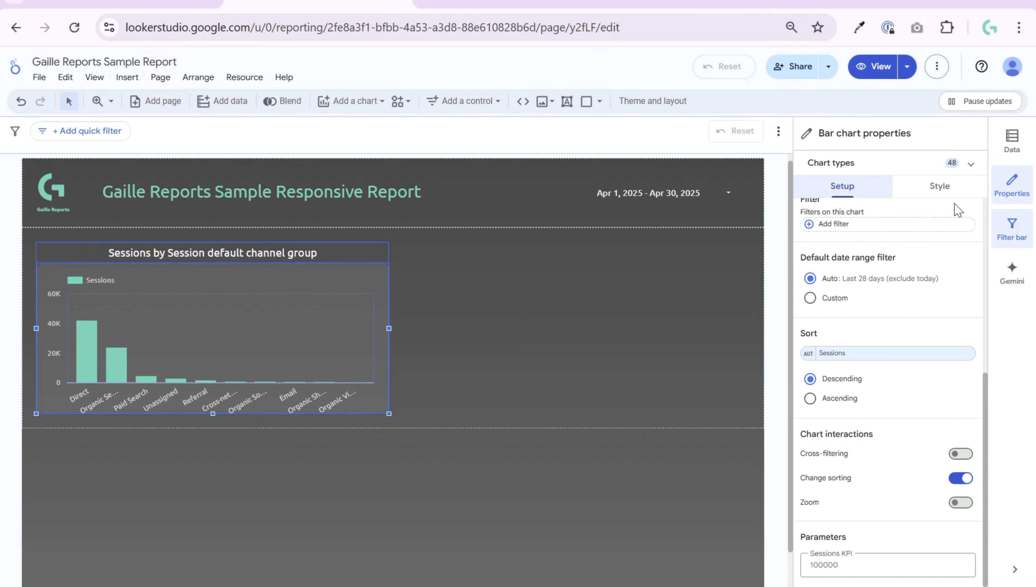
click(934, 191)
scroll(933, 411, down, 5)
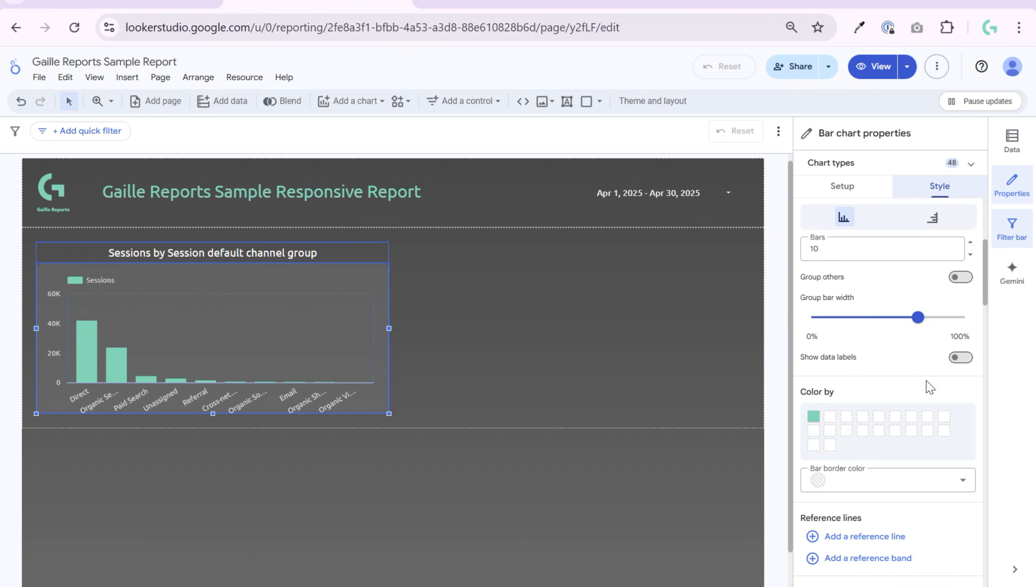
scroll(932, 408, down, 10)
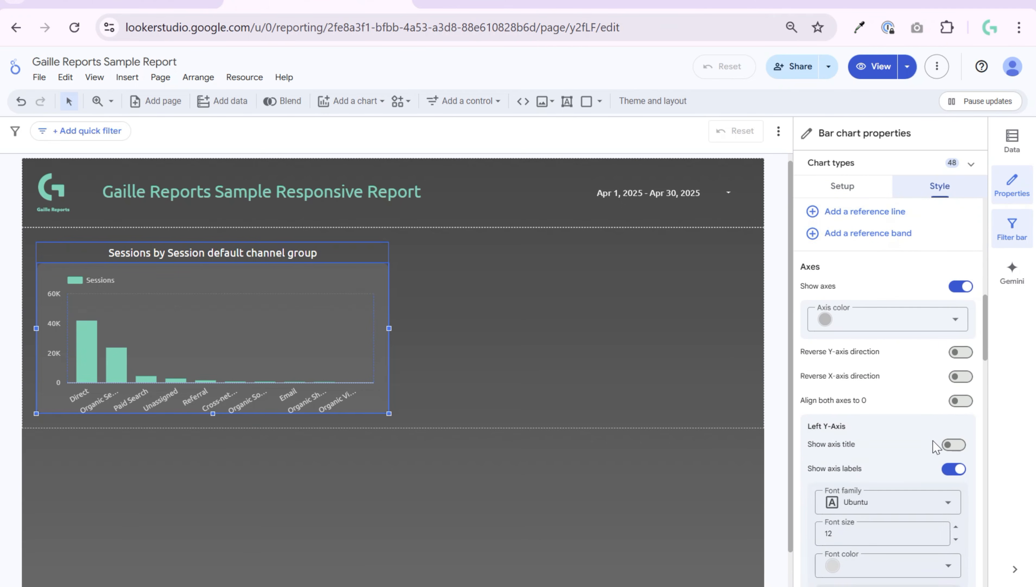
scroll(886, 449, down, 15)
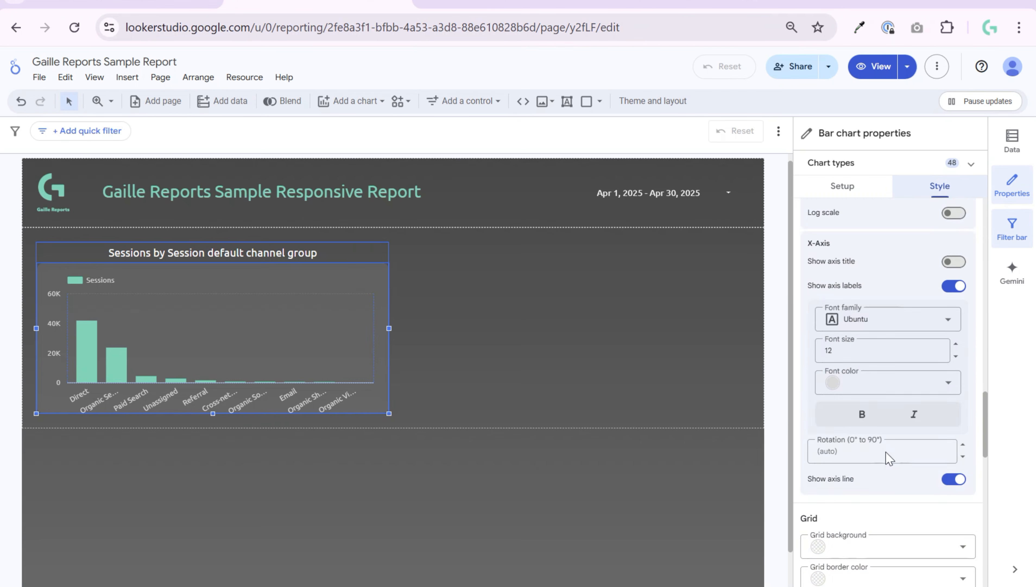
scroll(887, 452, down, 6)
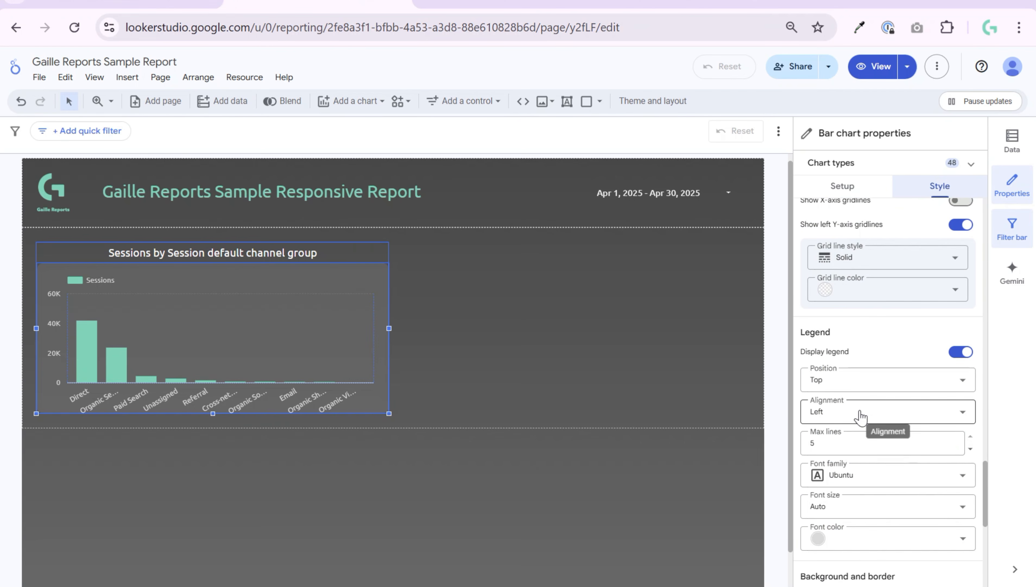
scroll(858, 423, down, 6)
scroll(890, 419, down, 3)
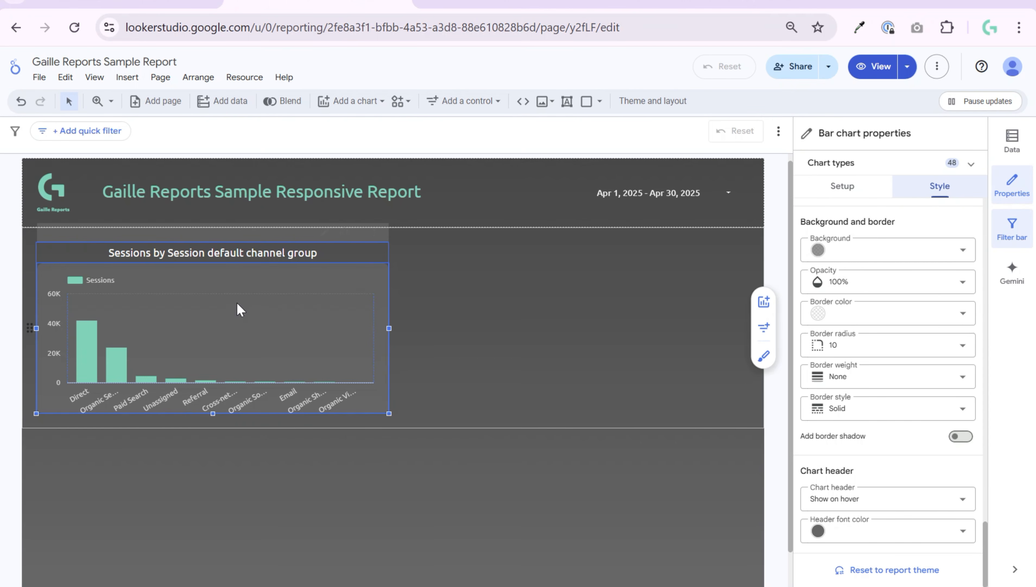
Limit the sessions column chart to 5 bars.
scroll(895, 262, up, 15)
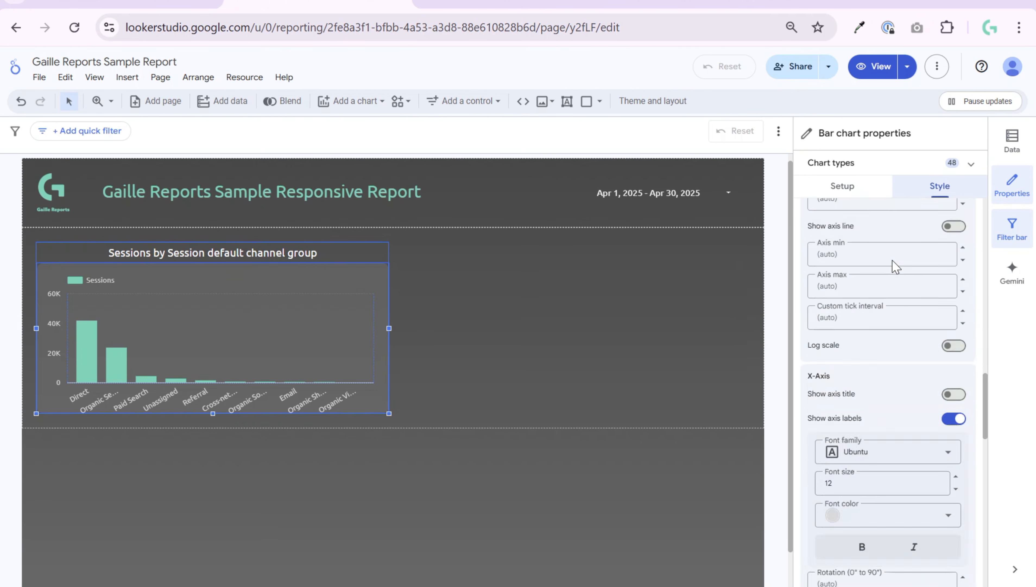
scroll(906, 390, down, 4)
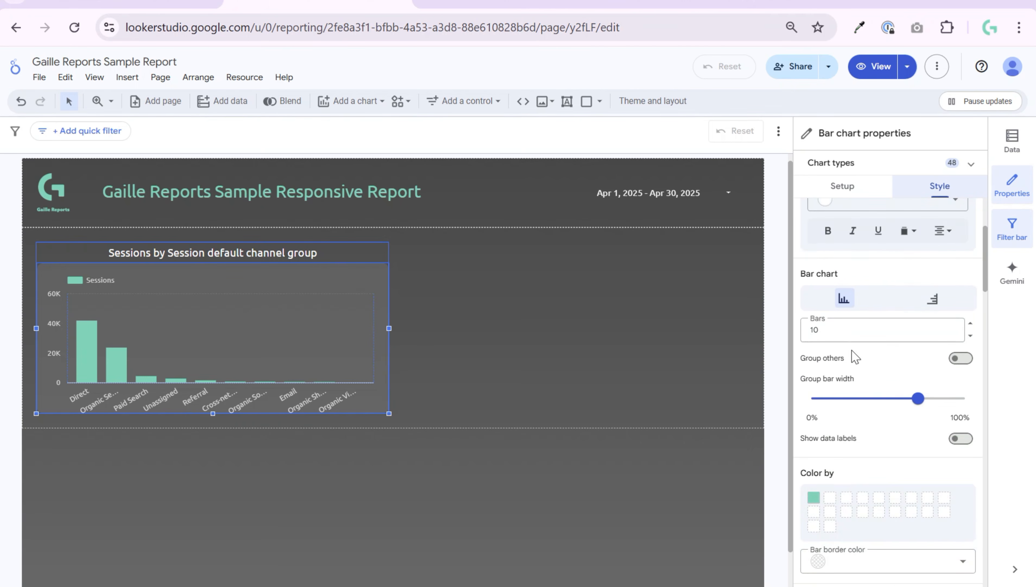
double_click(814, 329)
text(5)
click(597, 327)
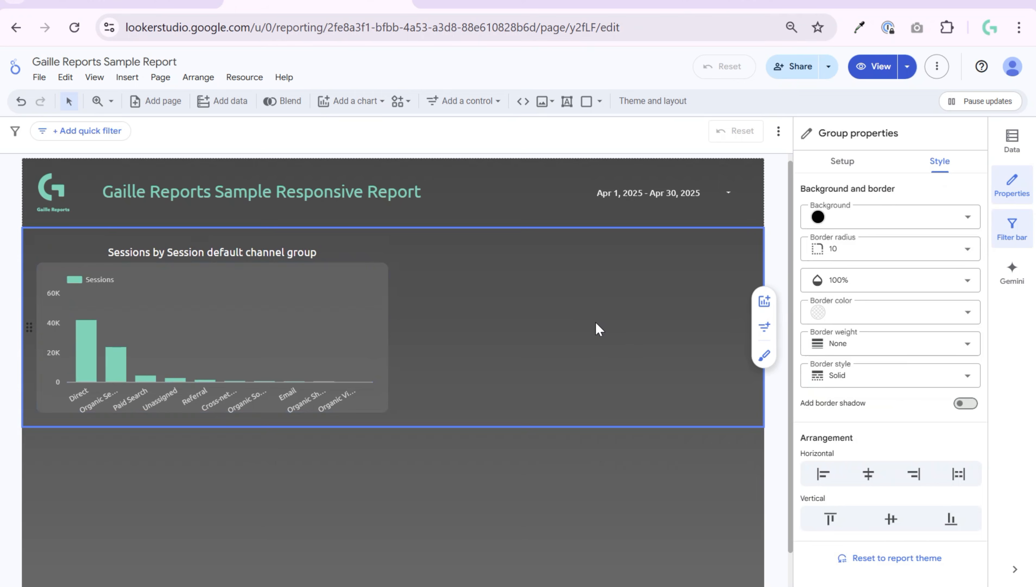
click(289, 395)
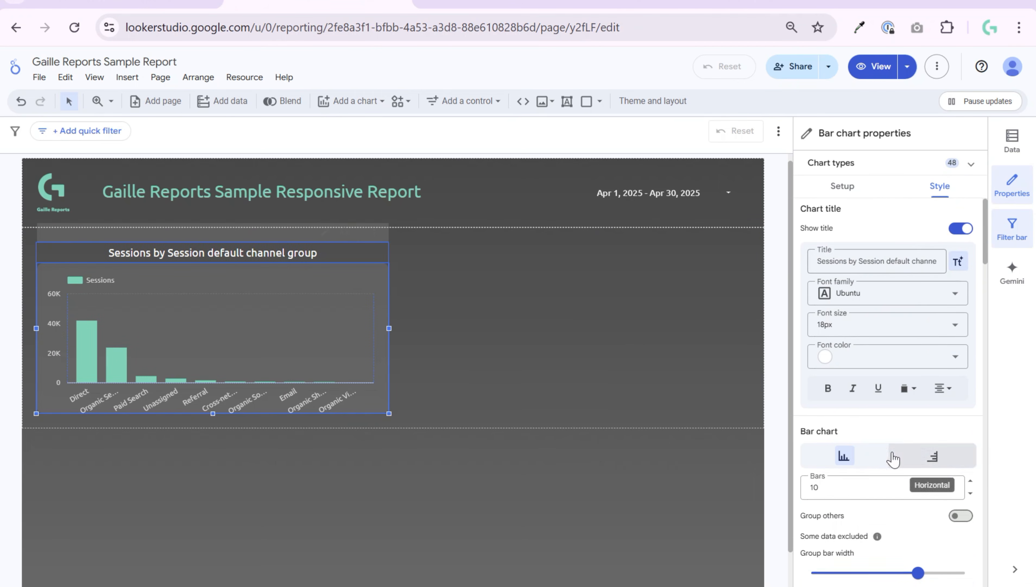
scroll(893, 457, down, 2)
click(840, 407)
key(Return)
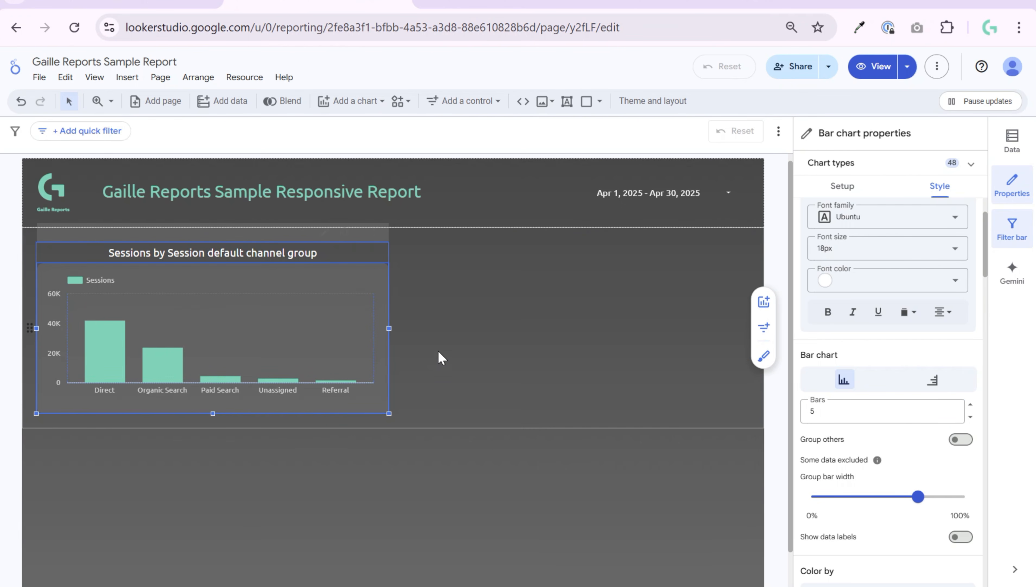
Make the sessions chart somewhat taller and duplicate it into the empty half of the section.
drag(212, 414, 211, 492)
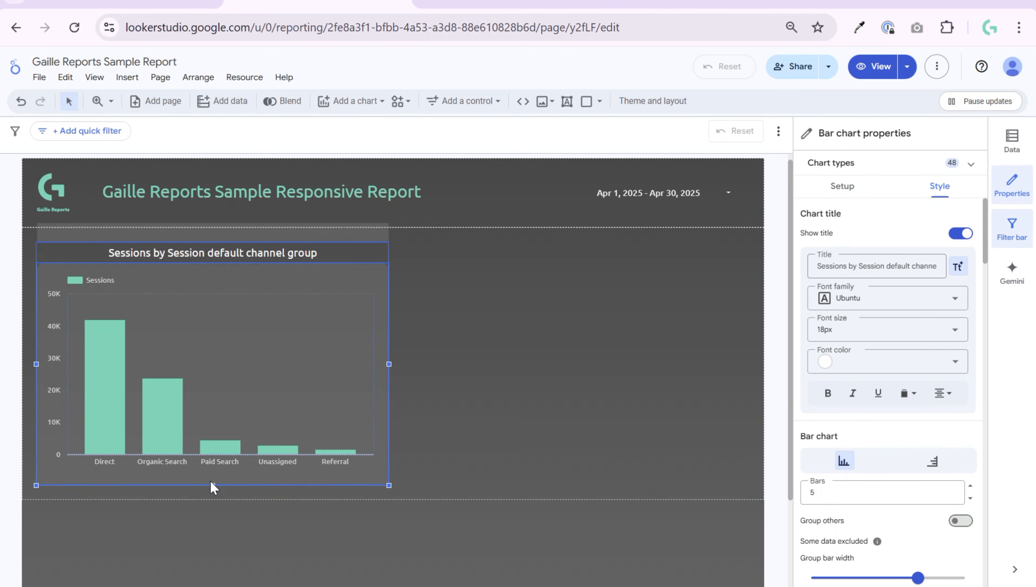
drag(213, 485, 213, 457)
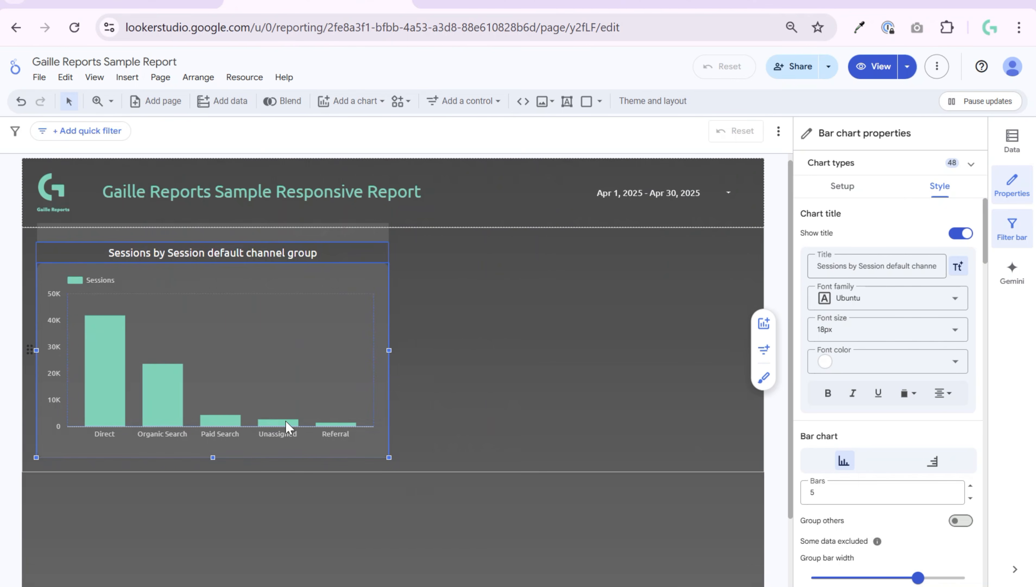
key(ctrl+d)
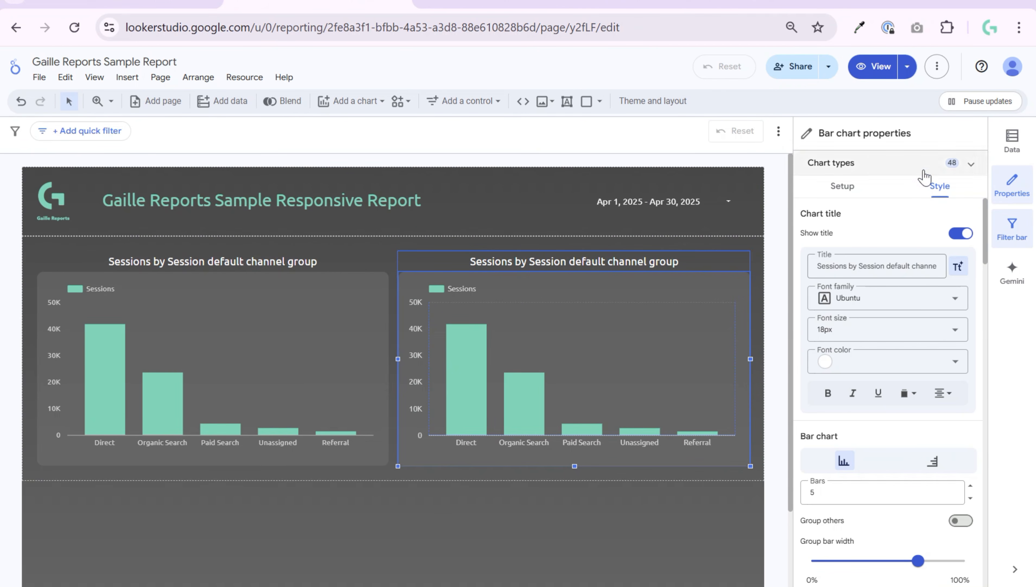
Convert the duplicated sessions chart to a plain table.
click(971, 163)
click(822, 202)
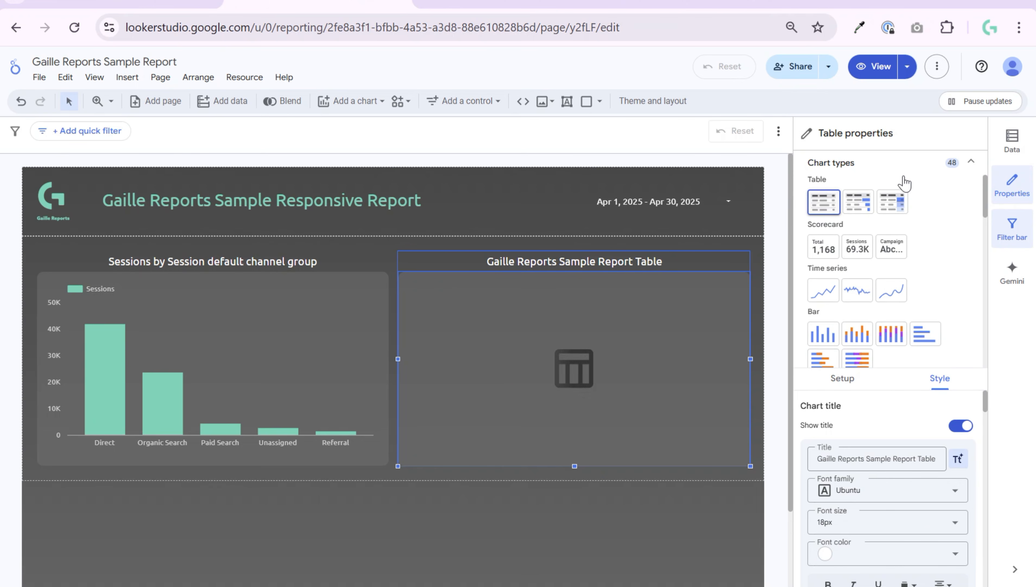
click(972, 162)
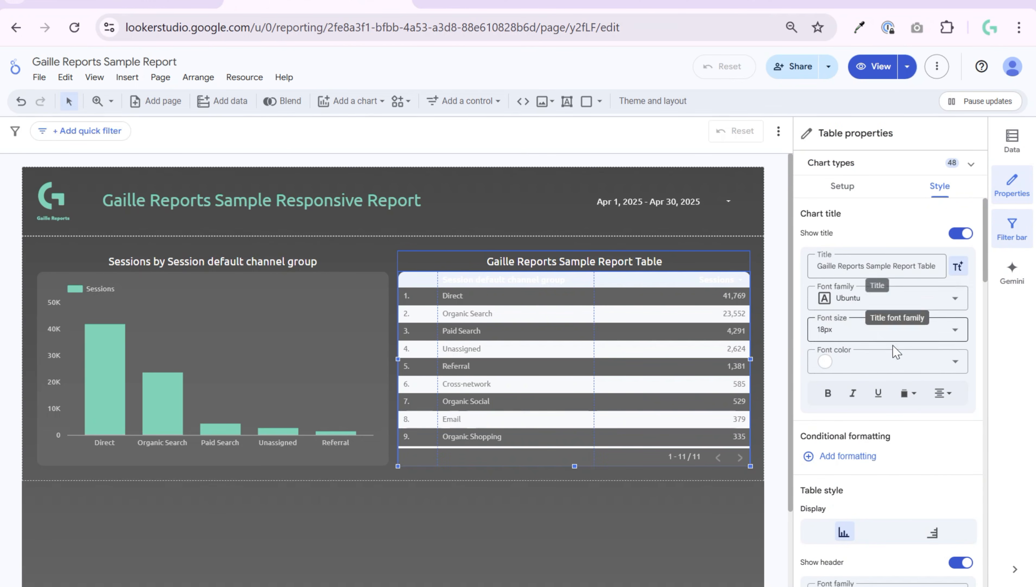
Make the new table's background and border color transparent.
scroll(883, 394, down, 10)
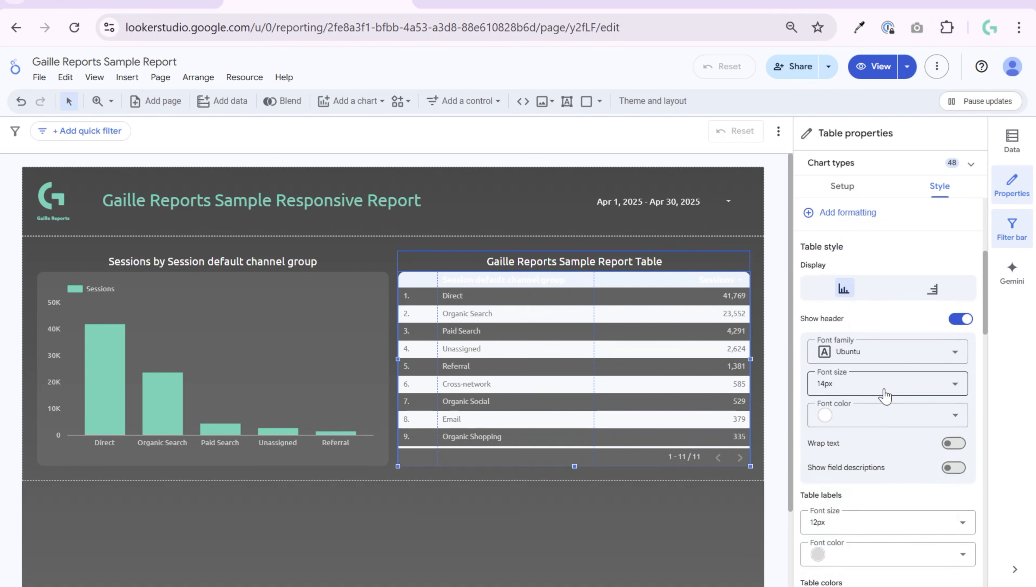
scroll(906, 460, down, 12)
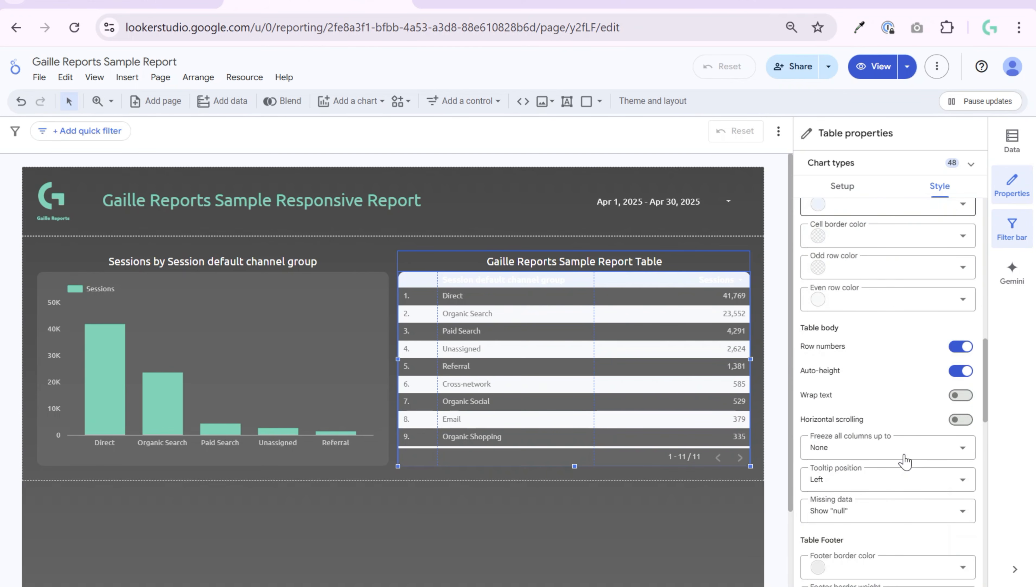
scroll(895, 349, down, 10)
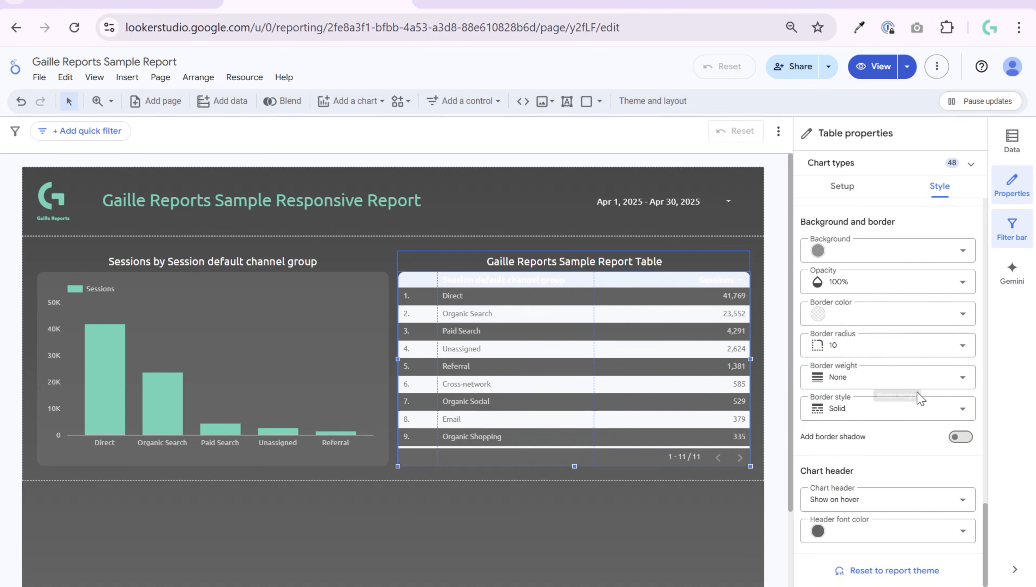
click(877, 248)
click(940, 265)
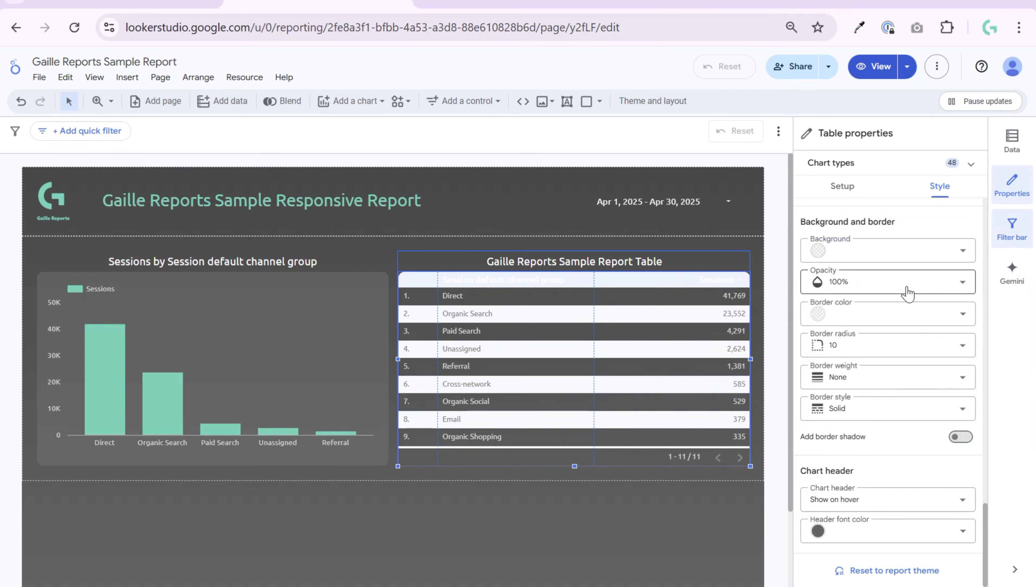
click(902, 320)
click(984, 344)
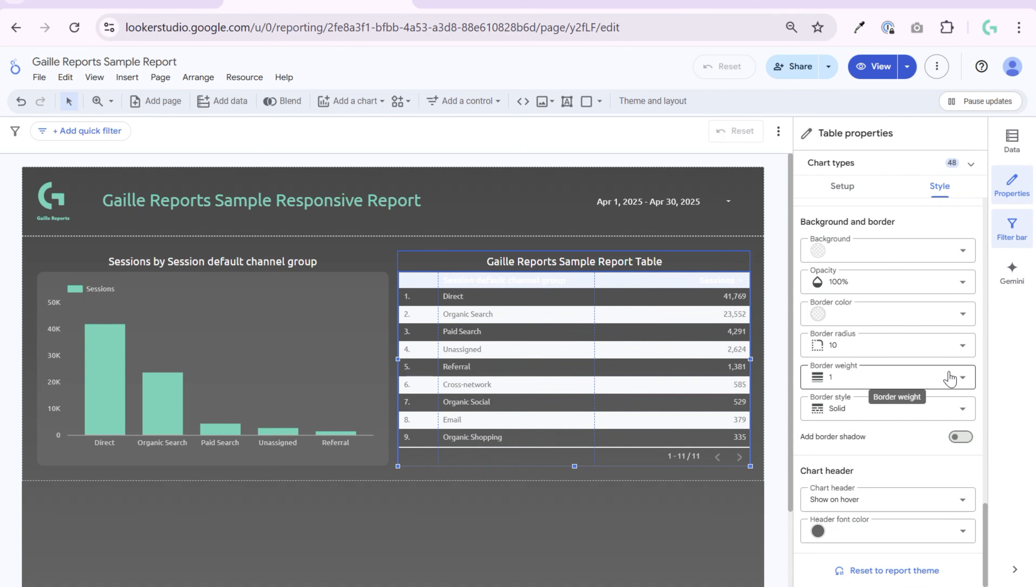
Set the table's header background, cell border, odd row and even row colors to transparent.
scroll(912, 341, up, 15)
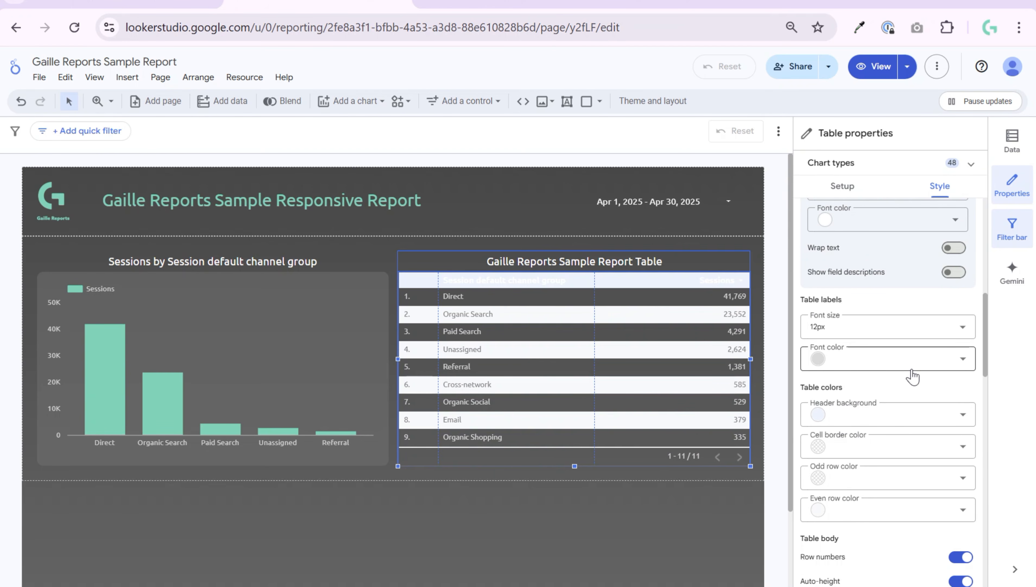
click(909, 419)
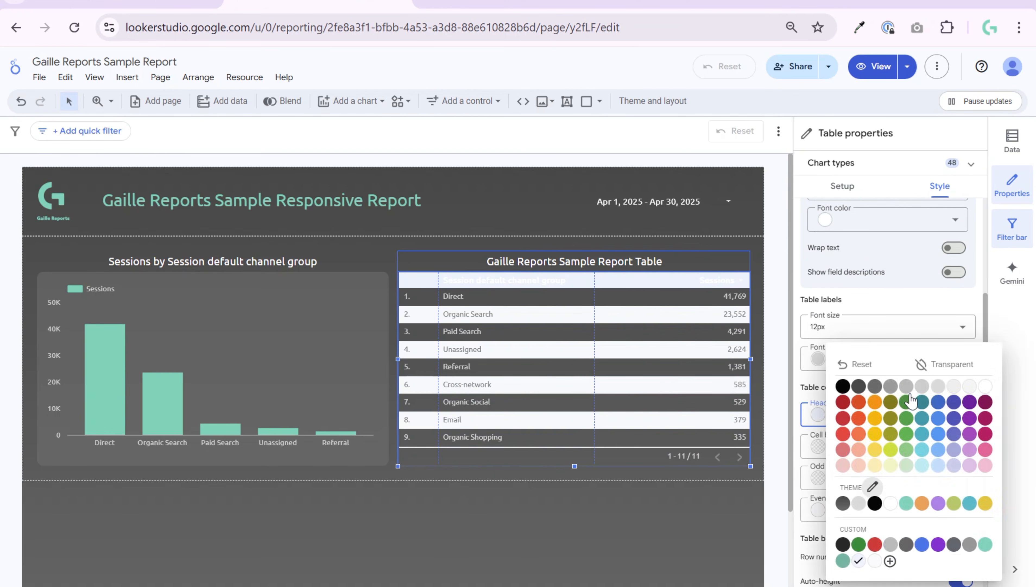
click(938, 362)
click(931, 410)
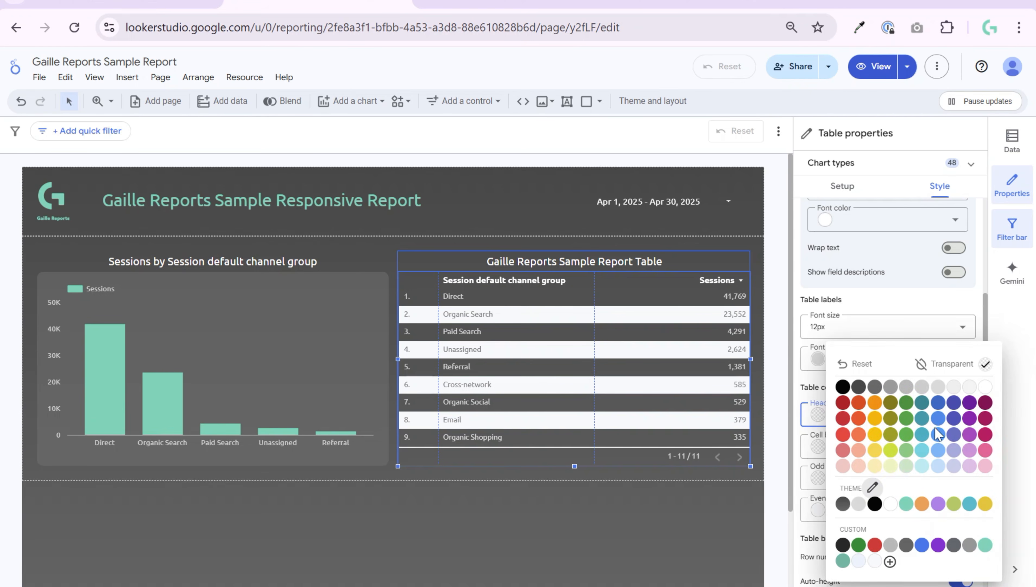
click(870, 315)
click(931, 452)
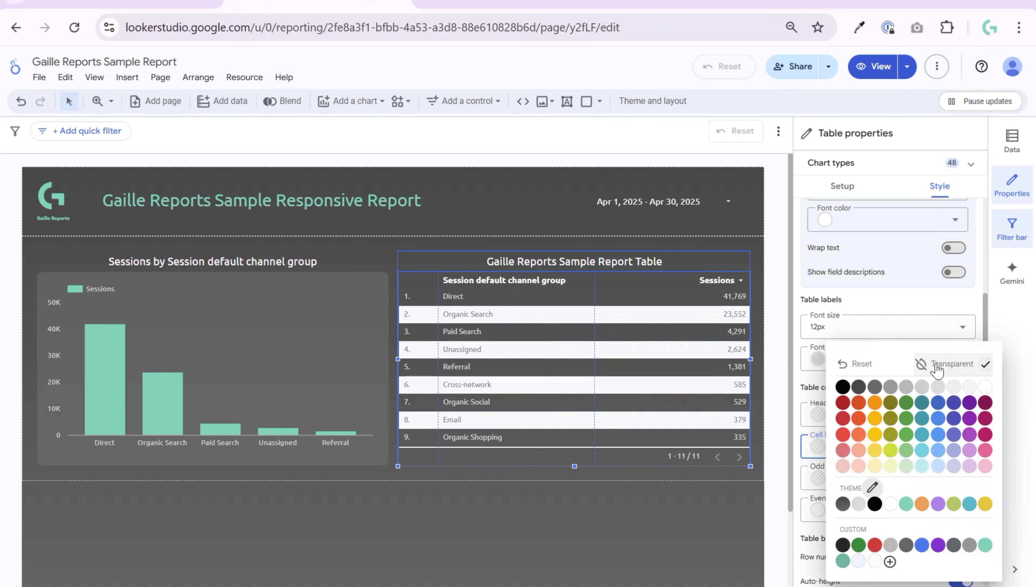
key(Escape)
click(917, 478)
click(931, 369)
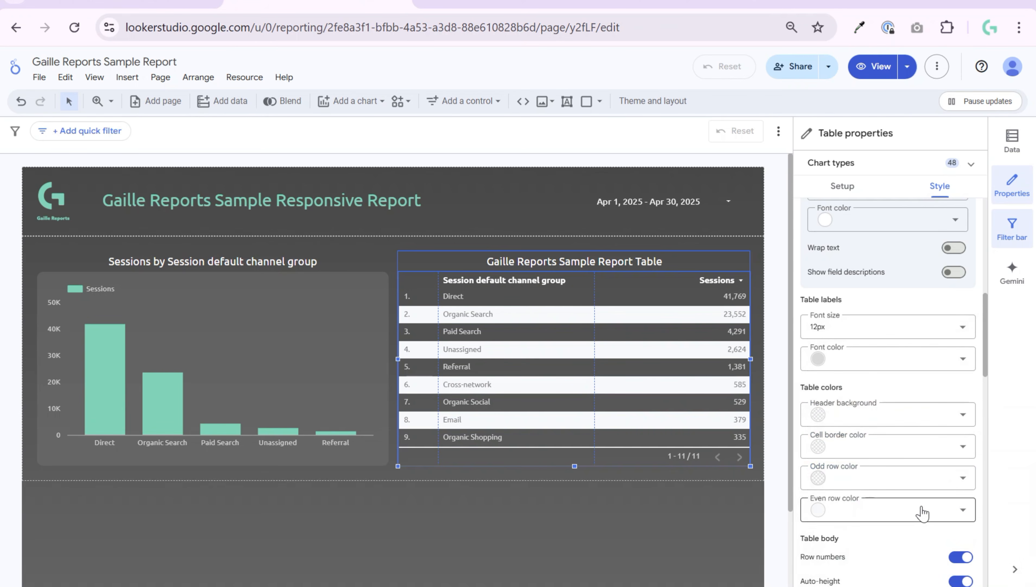
click(924, 511)
click(947, 370)
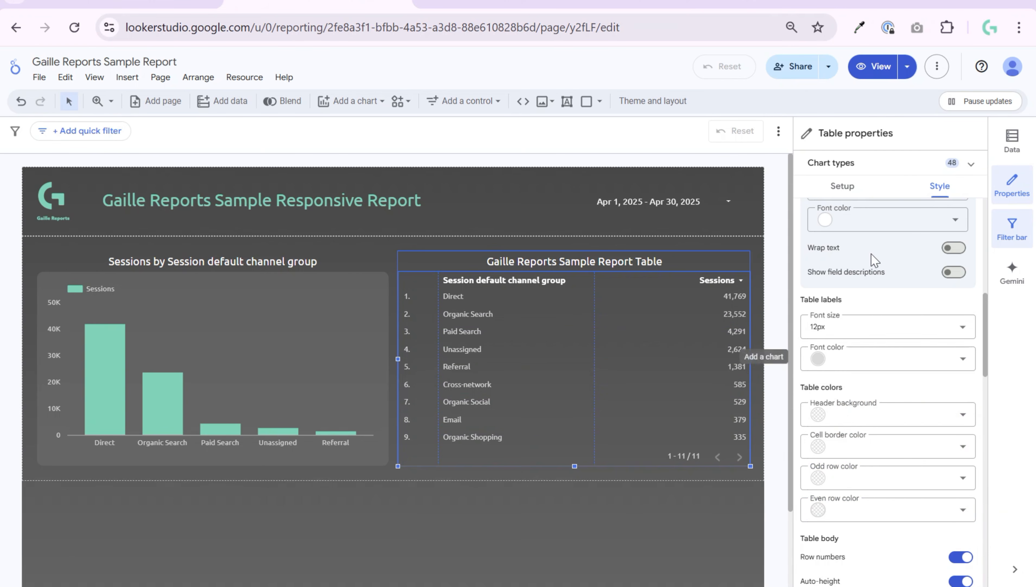
click(842, 187)
click(888, 306)
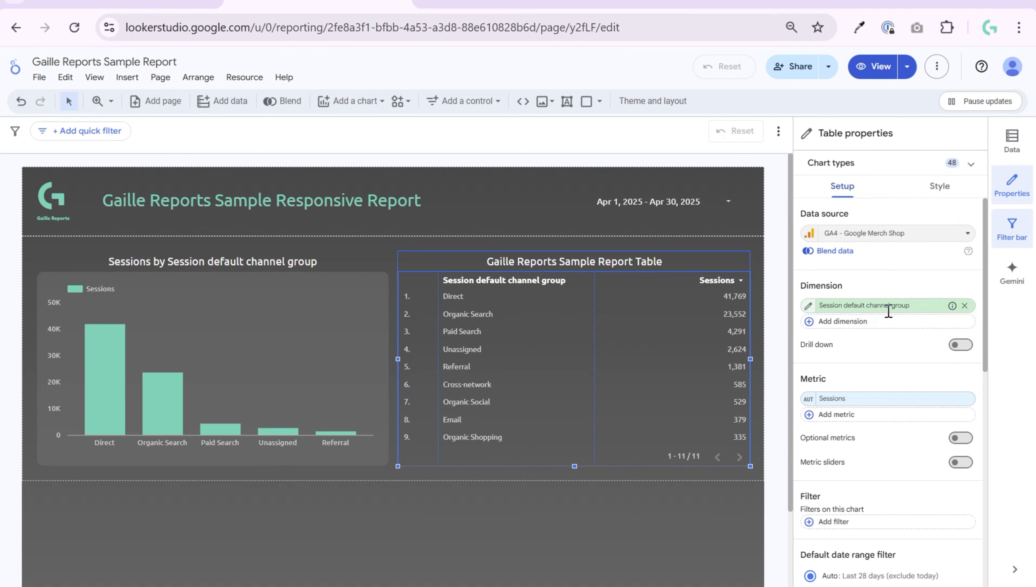
click(854, 278)
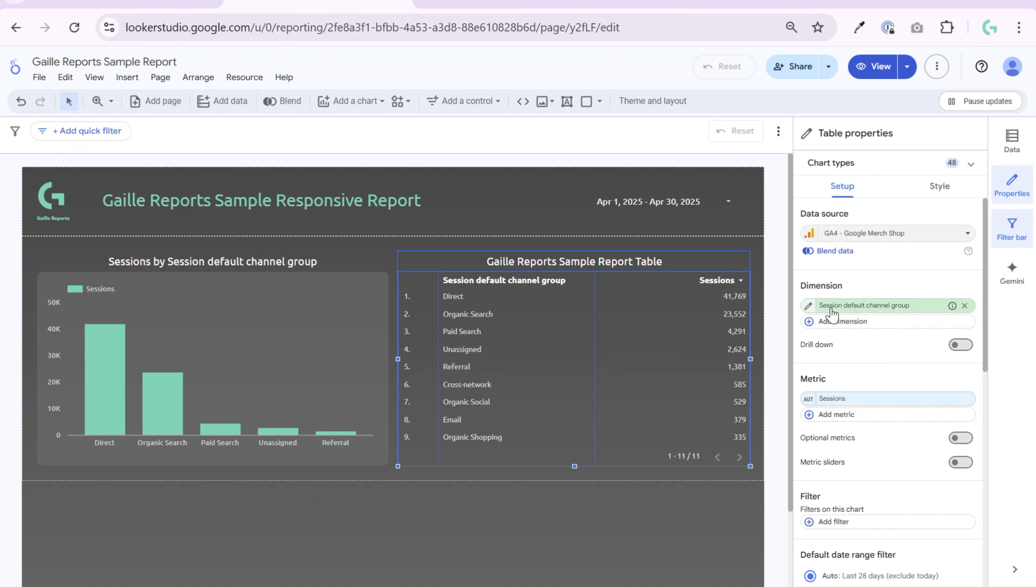
click(832, 326)
click(829, 312)
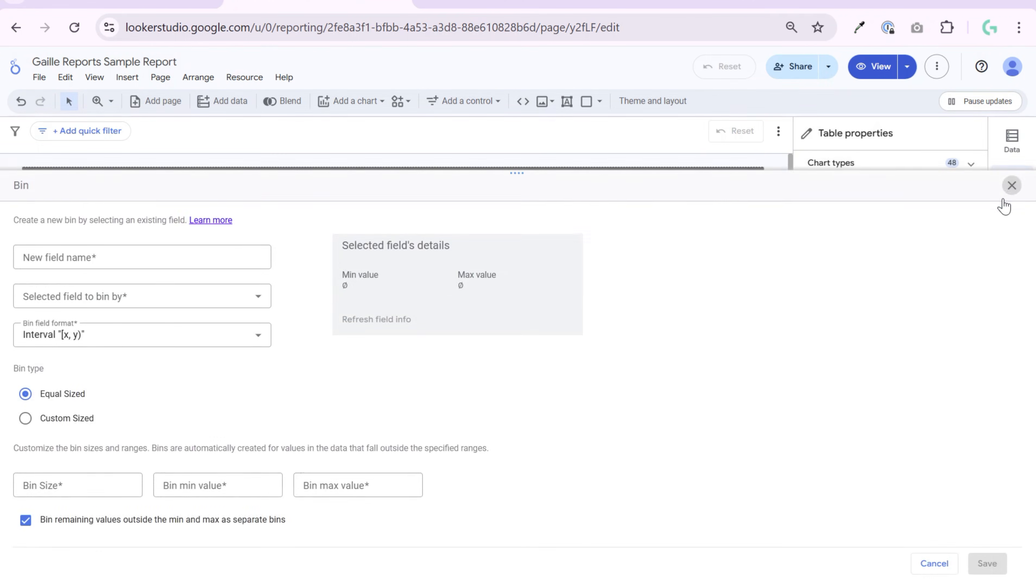
click(1012, 186)
Add Active users as a second metric in the table and widen its column so the full header fits.
scroll(842, 452, down, 2)
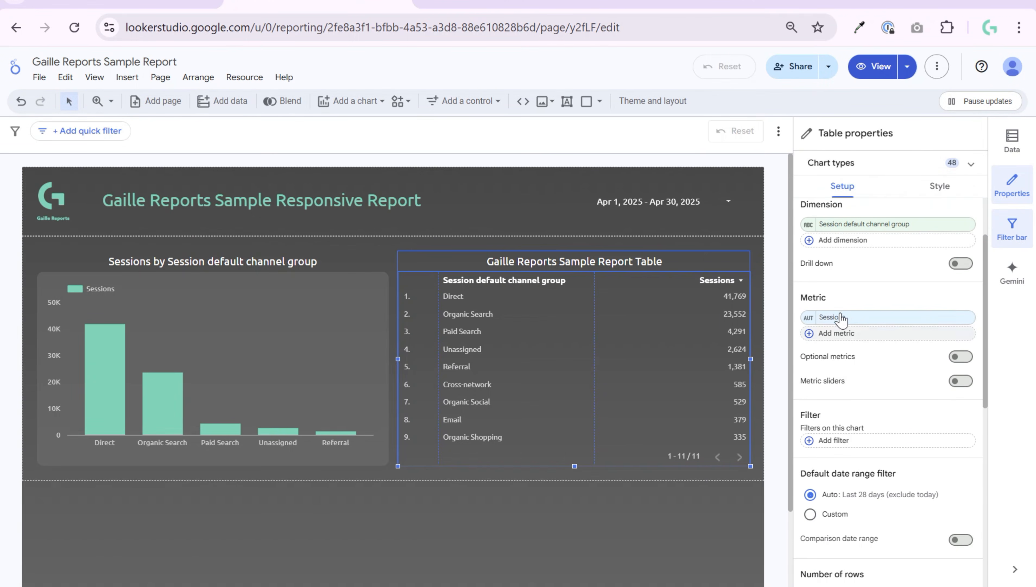
click(849, 334)
text(active)
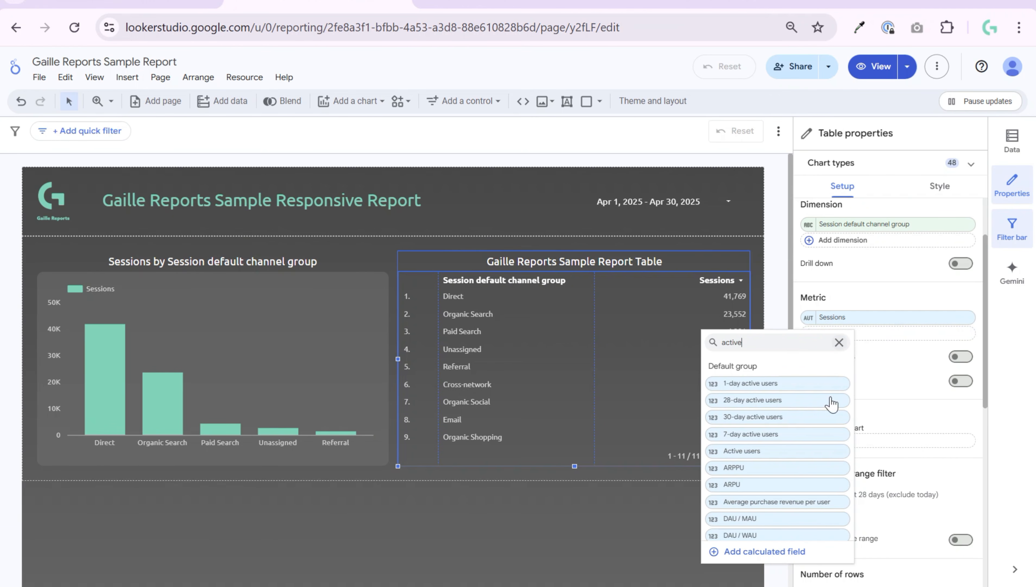
click(792, 451)
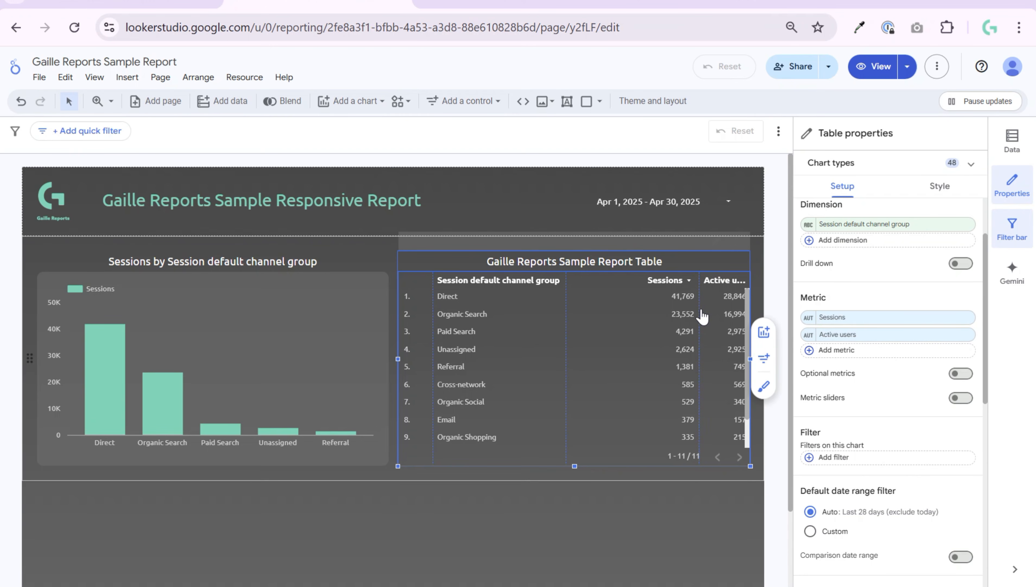
drag(670, 300, 670, 301)
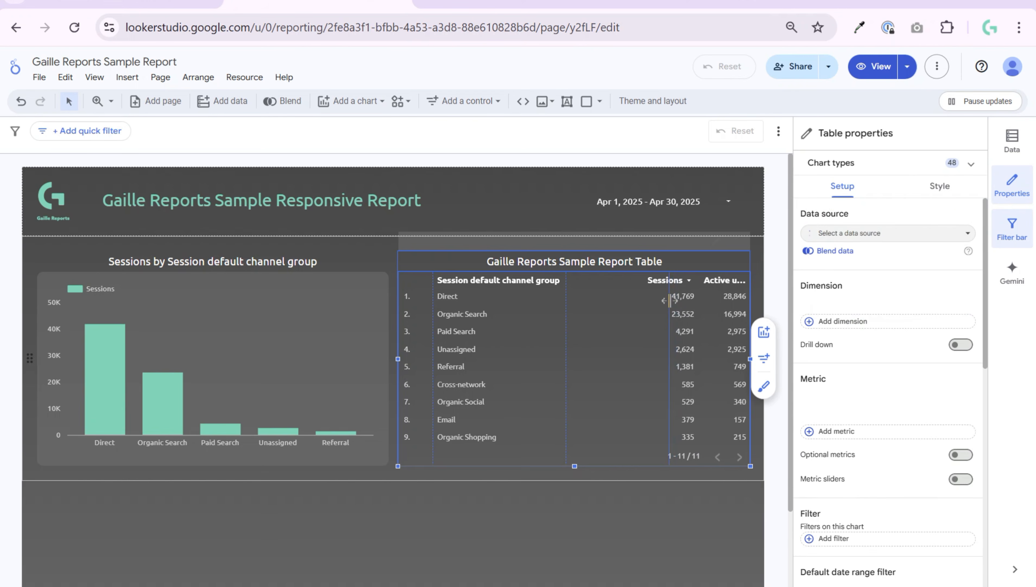
click(766, 256)
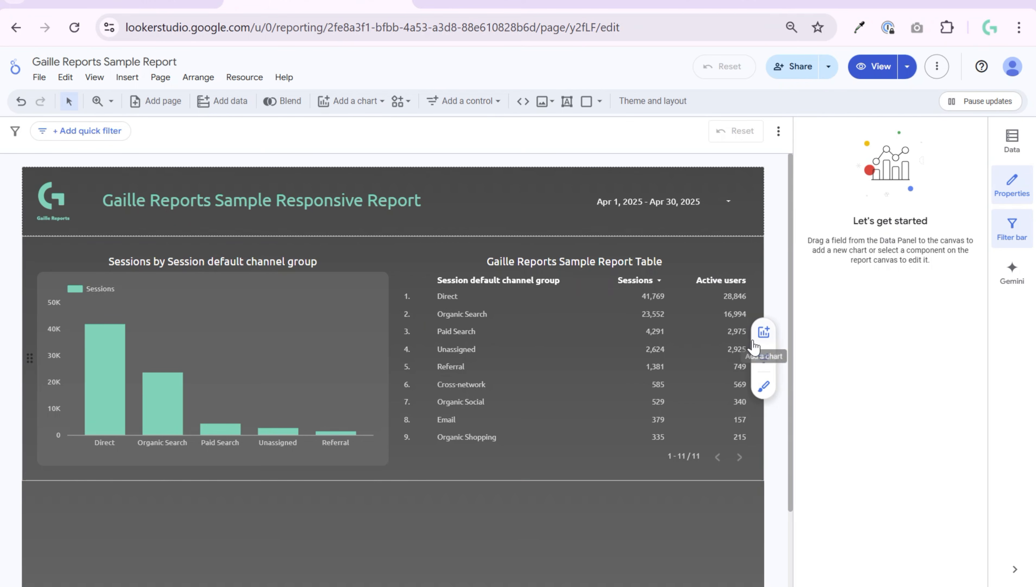
Add a drop-down list control to the main section and place it before the sessions bar chart.
click(763, 363)
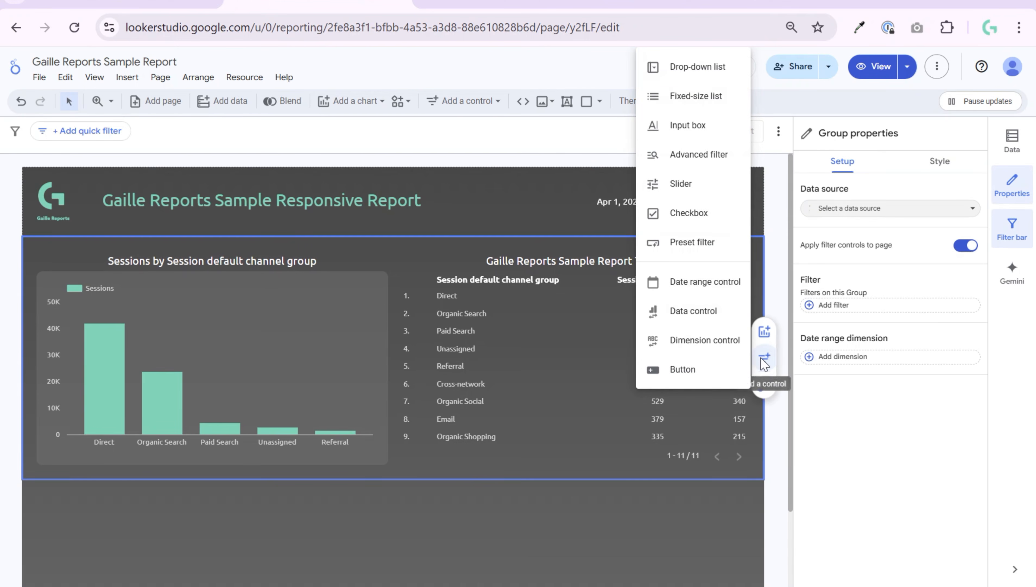
click(722, 67)
drag(680, 255, 375, 242)
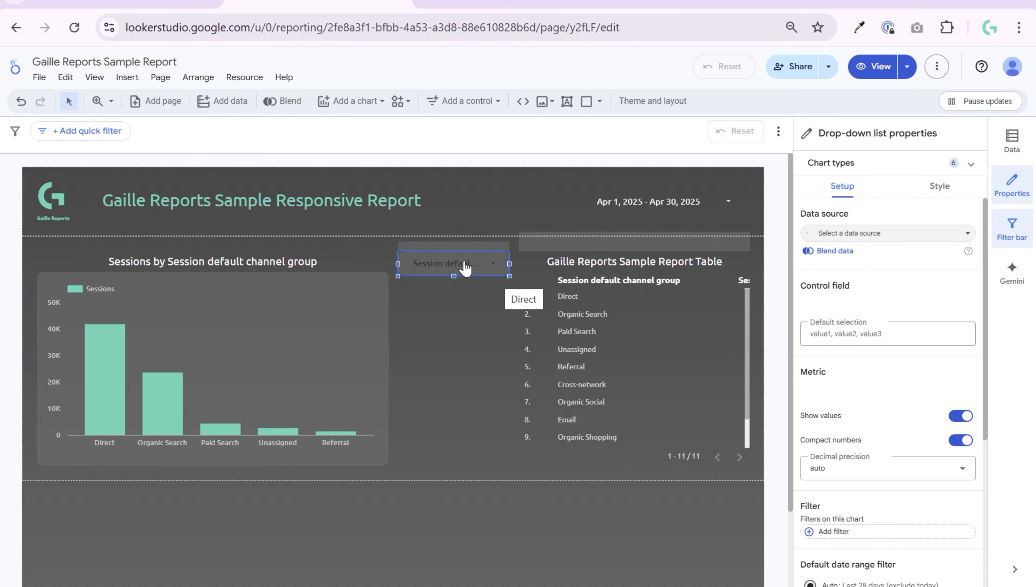
drag(339, 295, 72, 265)
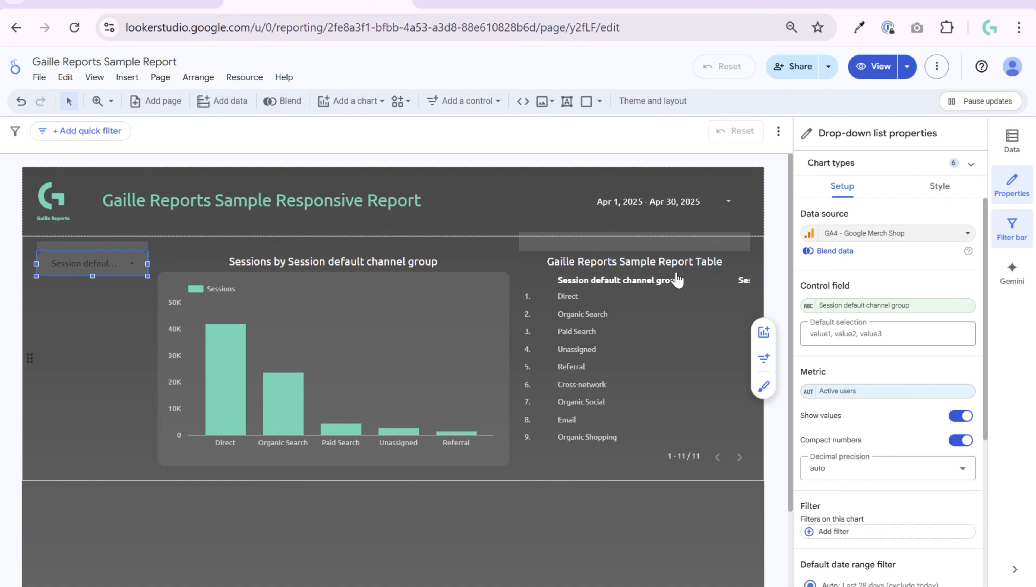
Switch to the YouTube Tutorial report, try moving its bar chart over the donut chart, and undo the move.
click(173, 2)
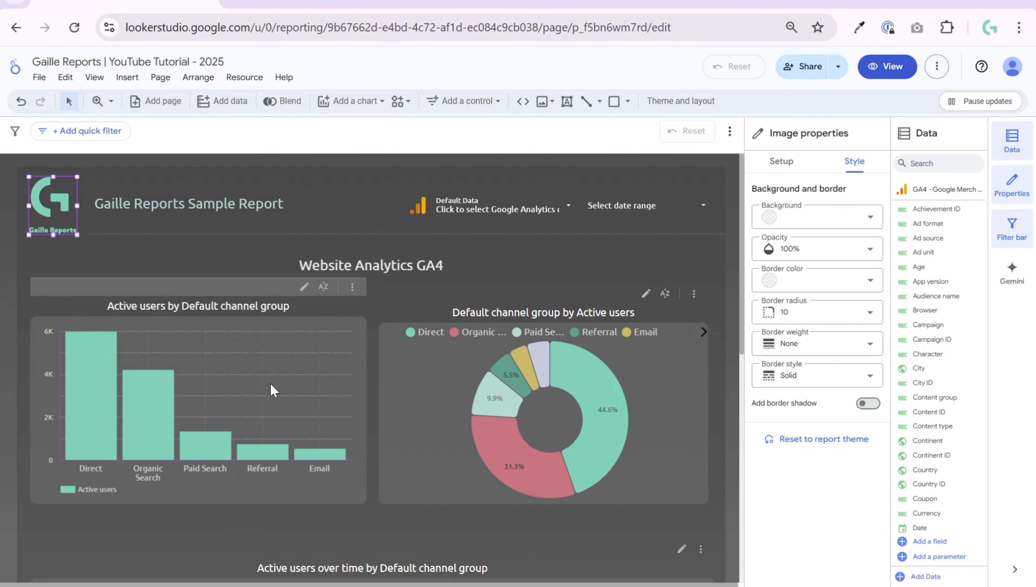
drag(273, 387, 493, 385)
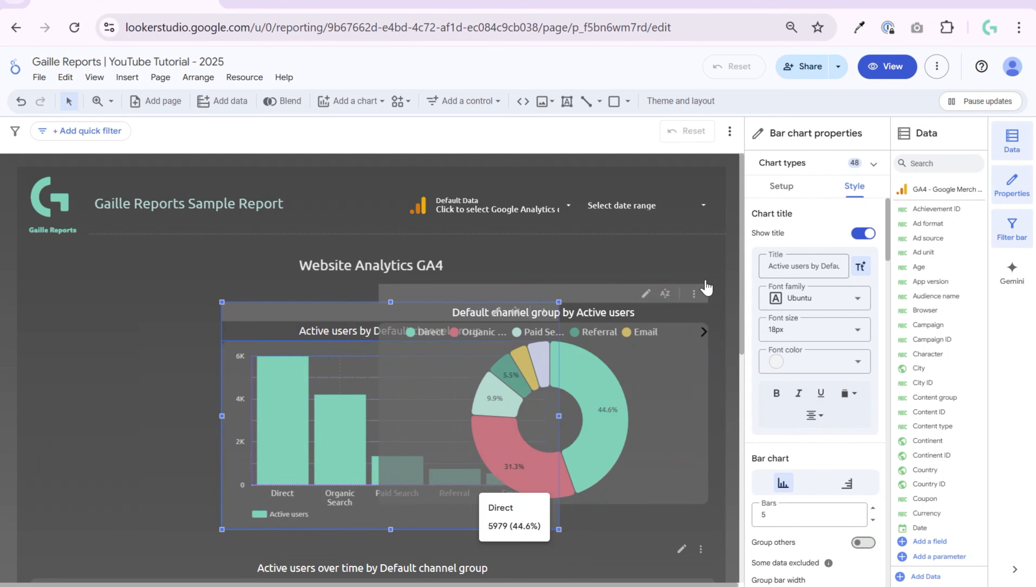
click(723, 325)
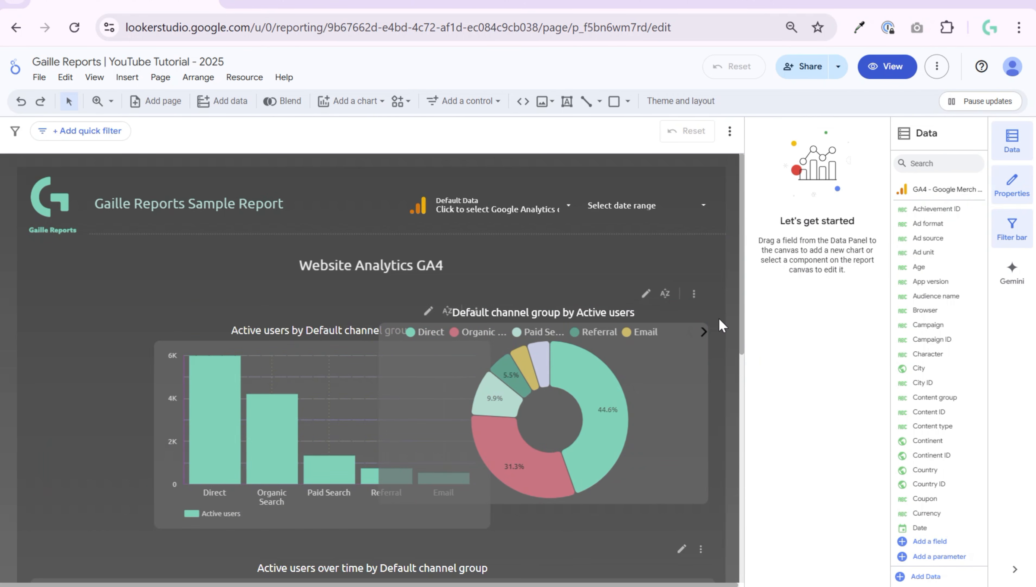
key(ctrl+z)
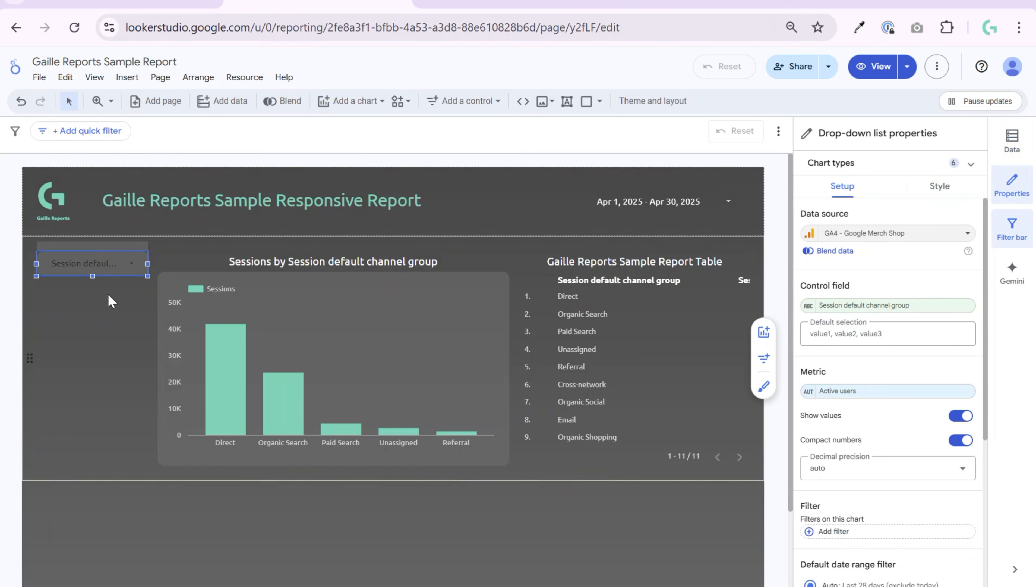
Try rearranging the drop-down, bar chart and table in the responsive report, moving the table to the section below and back.
drag(92, 263, 324, 247)
drag(324, 313, 106, 353)
drag(275, 301, 201, 267)
drag(242, 298, 302, 293)
drag(603, 300, 294, 491)
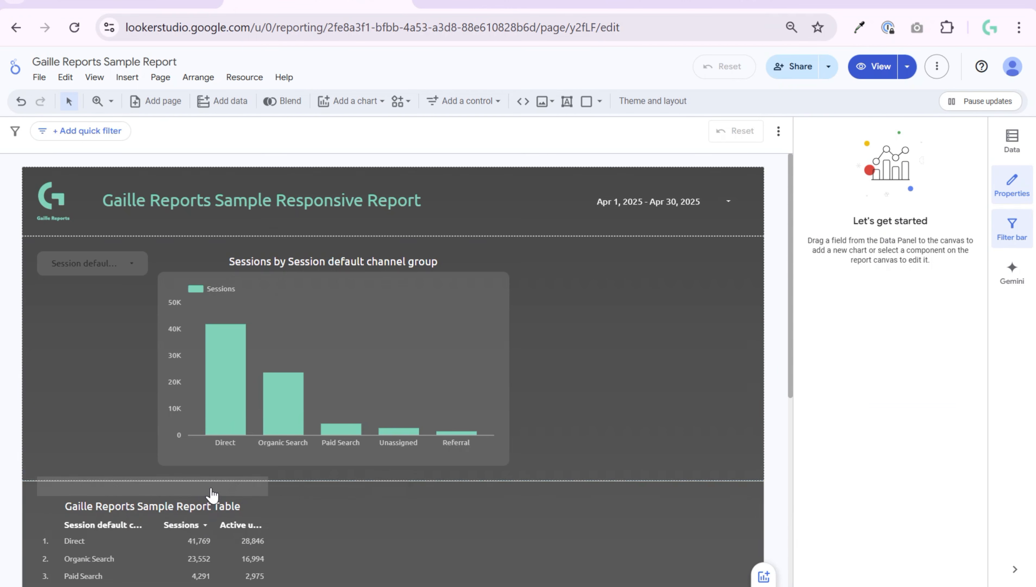
drag(214, 499, 674, 309)
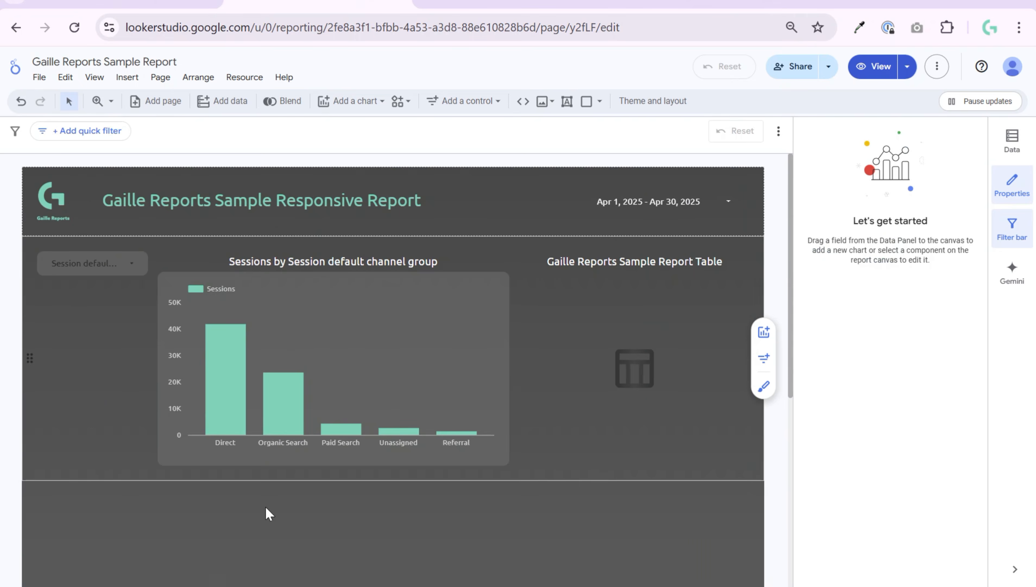
Narrow the sessions bar chart and widen the report table to fill the freed space beside it.
click(479, 319)
drag(509, 359, 449, 359)
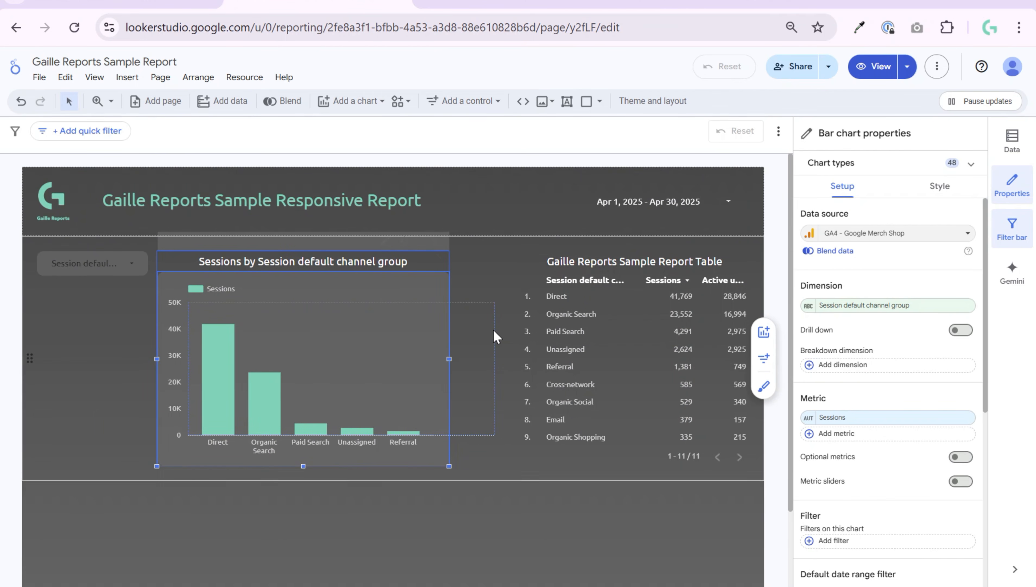
click(509, 343)
click(569, 306)
drag(570, 306, 458, 359)
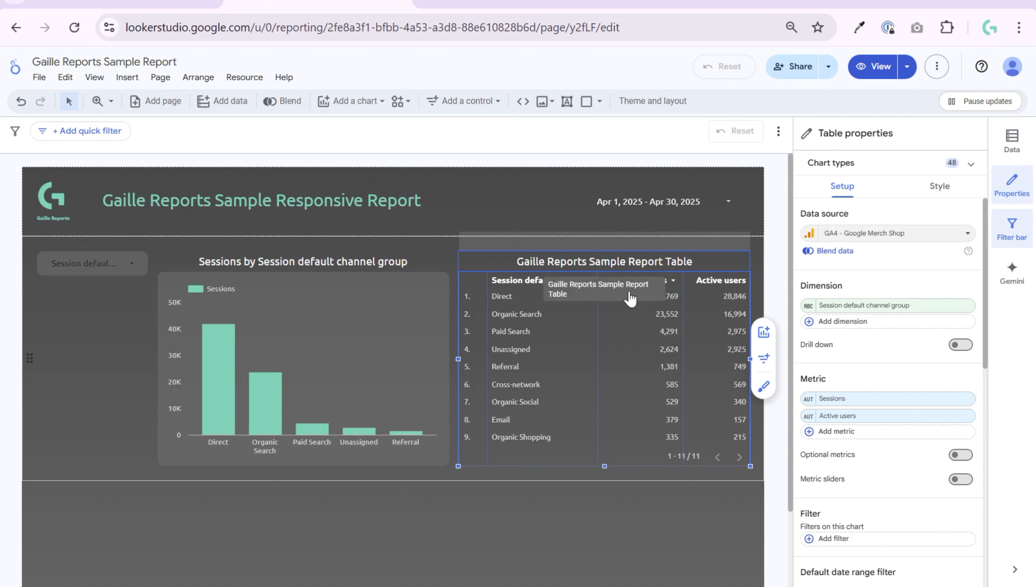
Set the drop-down list's check box color to white and its check box border color to the theme's mint green.
click(130, 270)
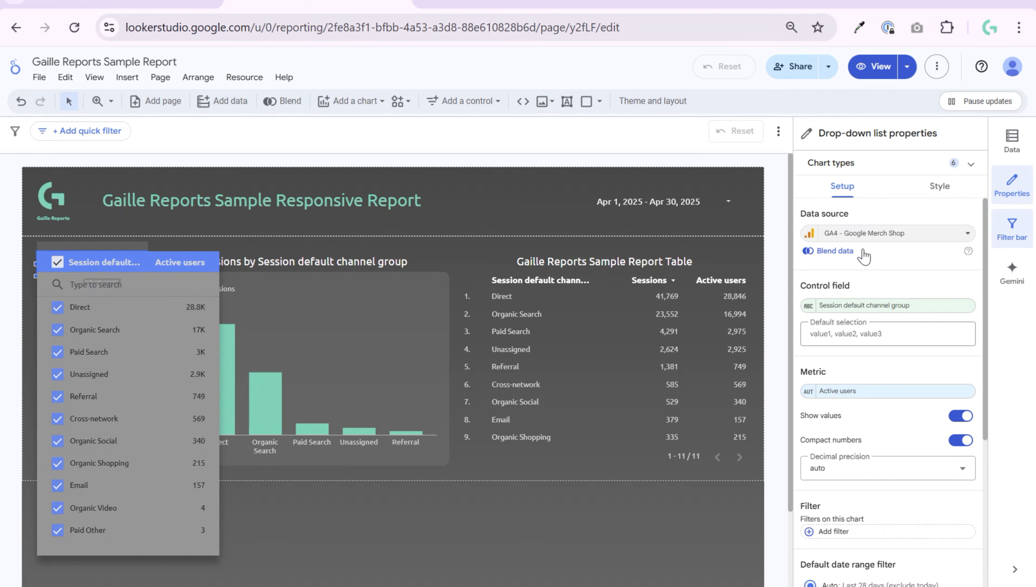
click(940, 186)
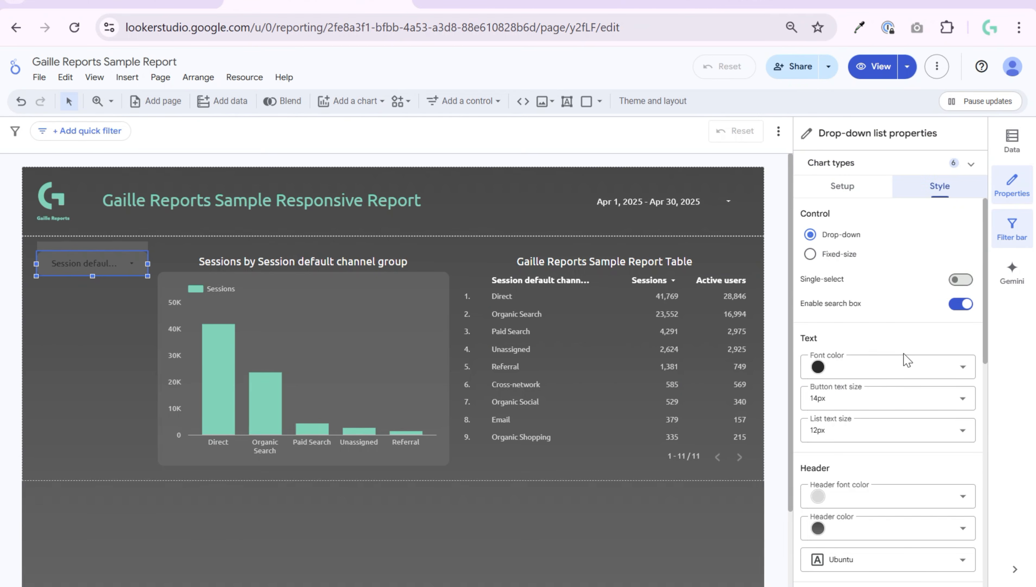
scroll(906, 360, down, 2)
click(895, 555)
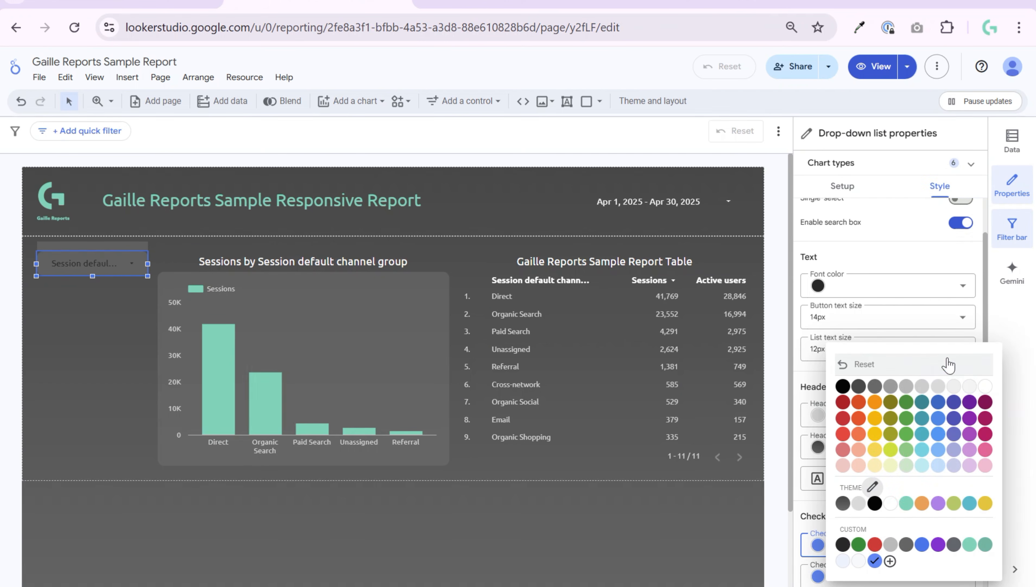
click(990, 387)
scroll(941, 464, down, 4)
click(902, 407)
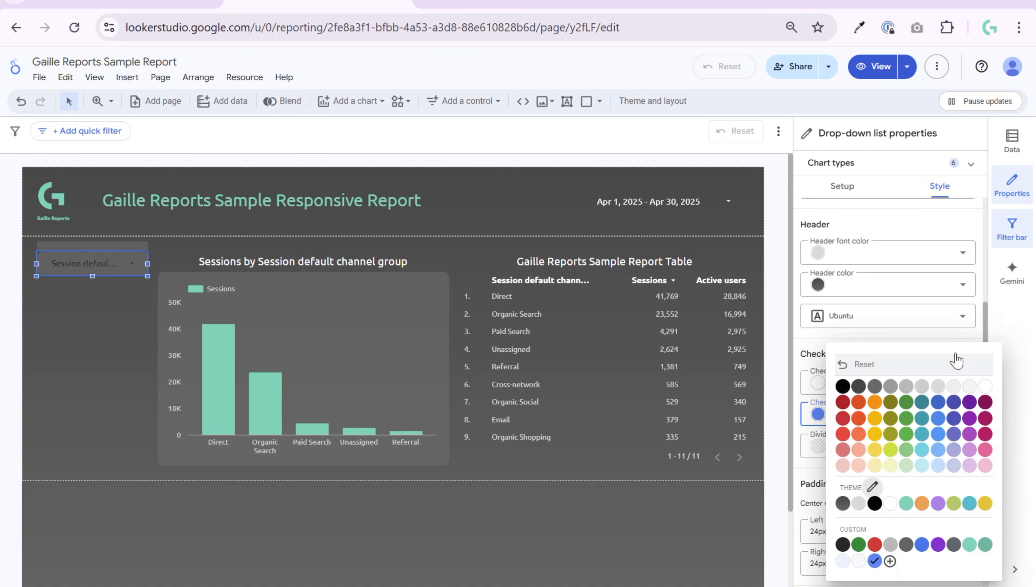
click(906, 503)
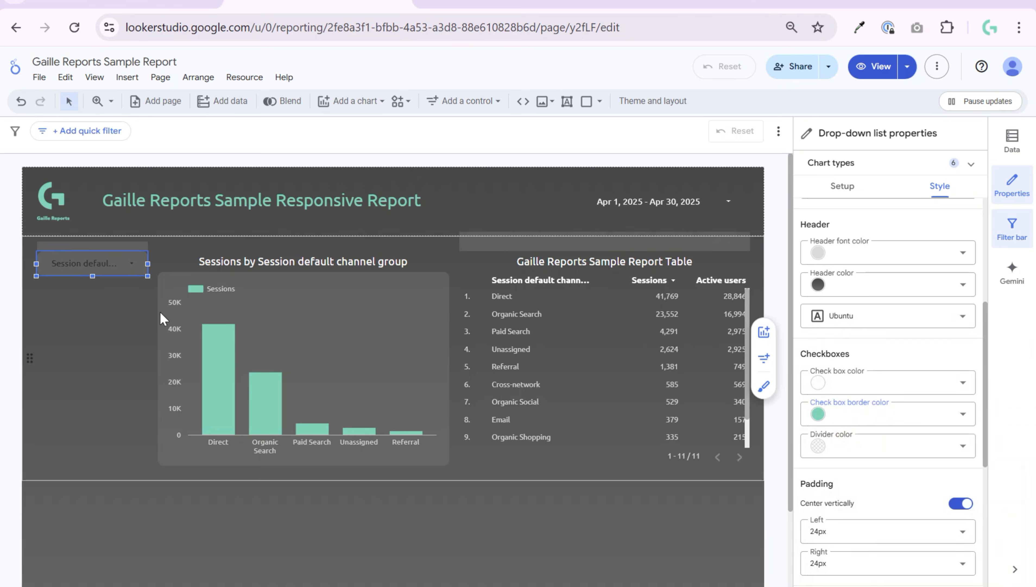
Set the drop-down list's font color to white, make its background transparent, and check the expanded list.
click(140, 258)
click(921, 382)
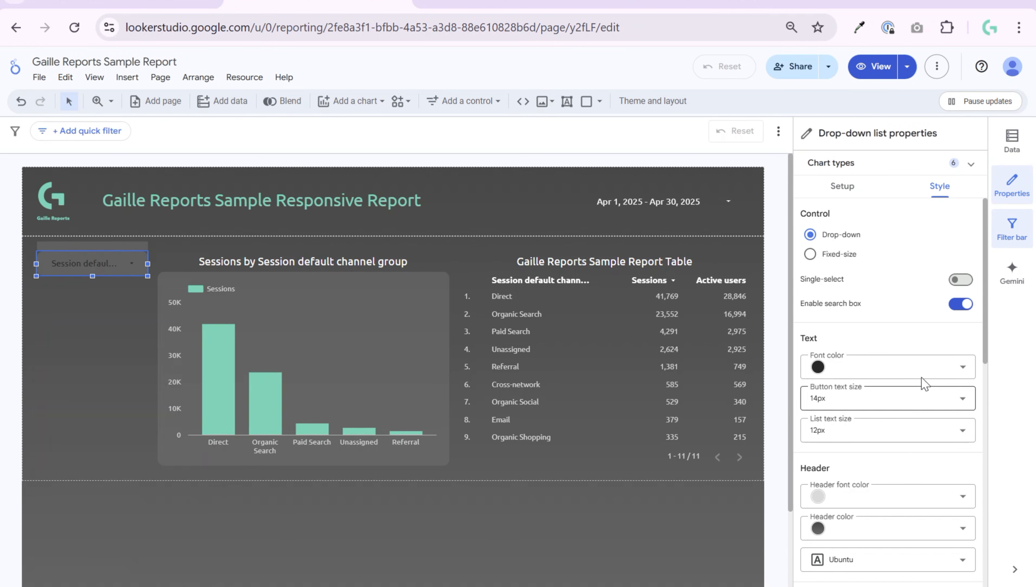
click(919, 369)
click(986, 386)
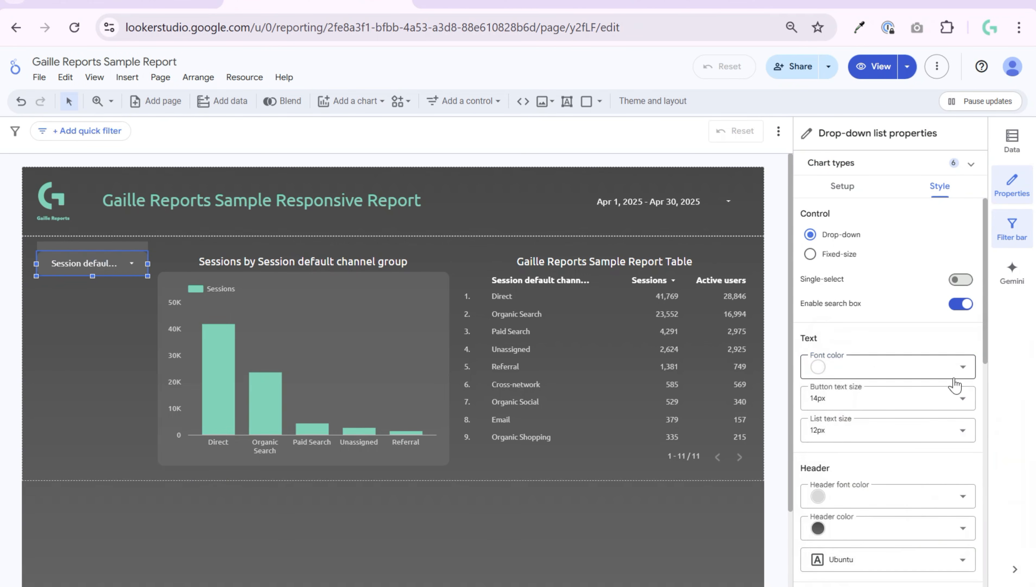
scroll(956, 390, down, 6)
scroll(906, 411, down, 6)
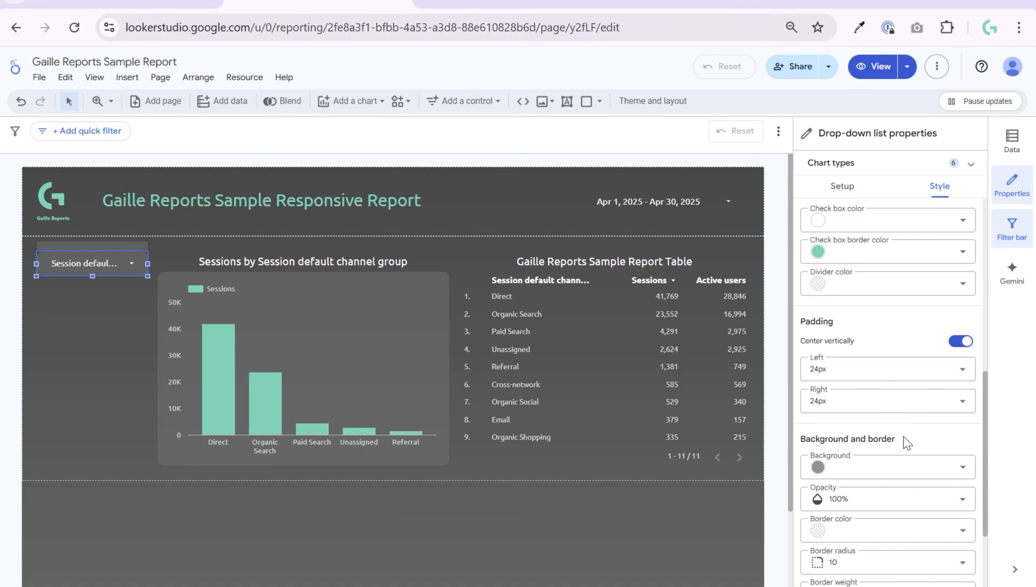
click(895, 347)
click(946, 339)
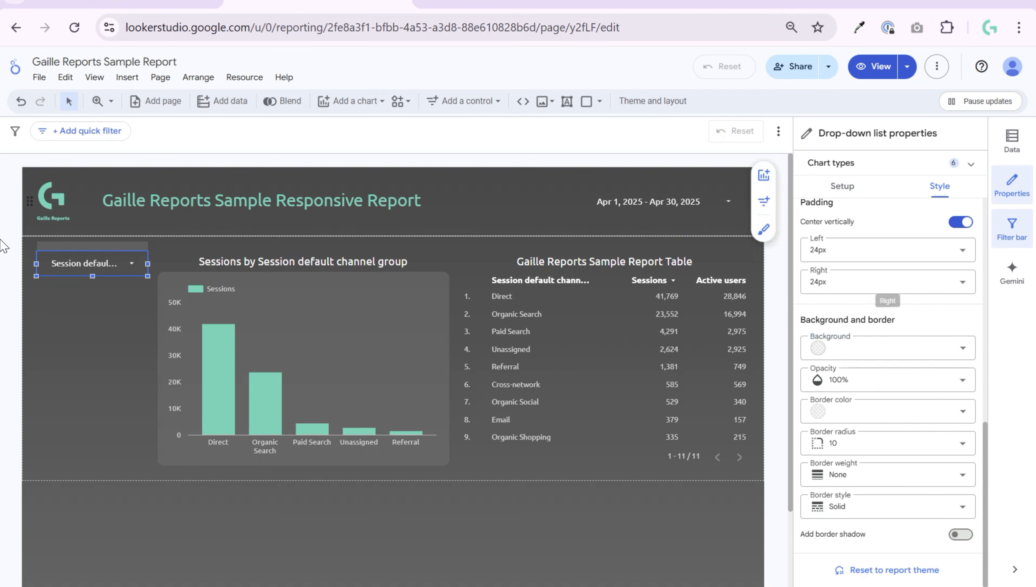
click(132, 262)
scroll(879, 464, down, 8)
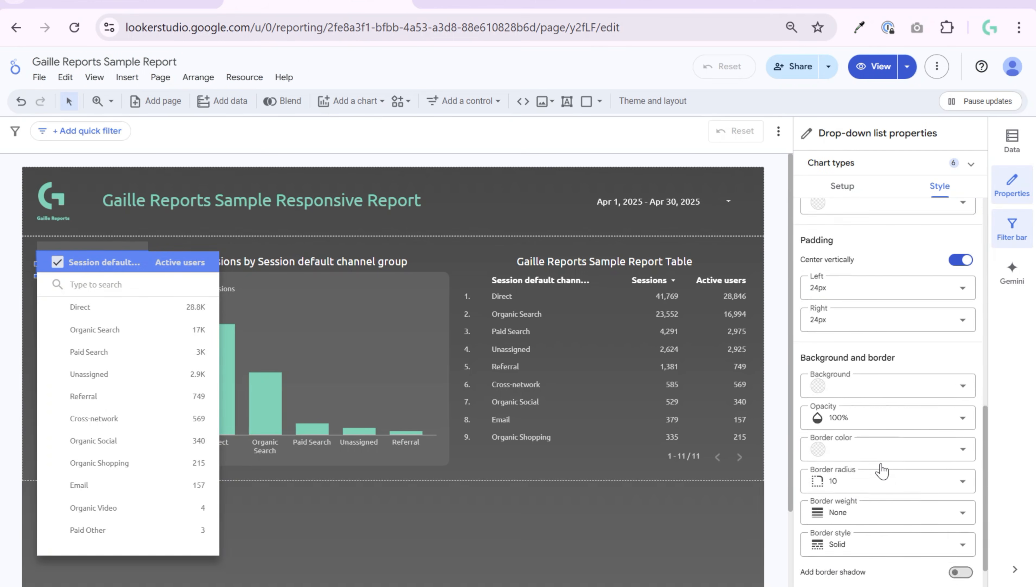
click(379, 231)
Set the display name of the drop-down's Session default channel group control field to Channel.
click(99, 283)
click(112, 263)
click(112, 263)
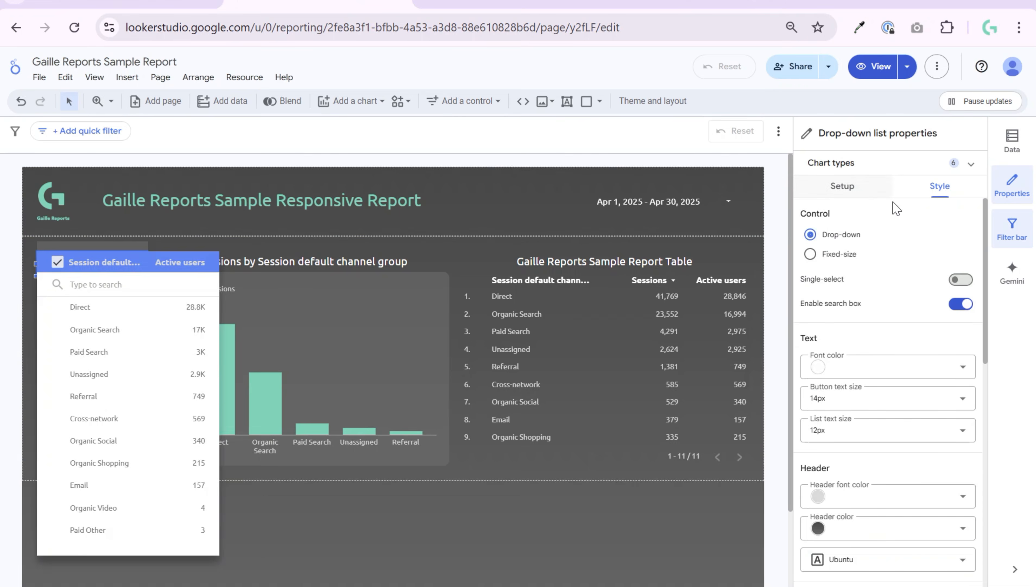
click(846, 190)
click(843, 186)
click(882, 314)
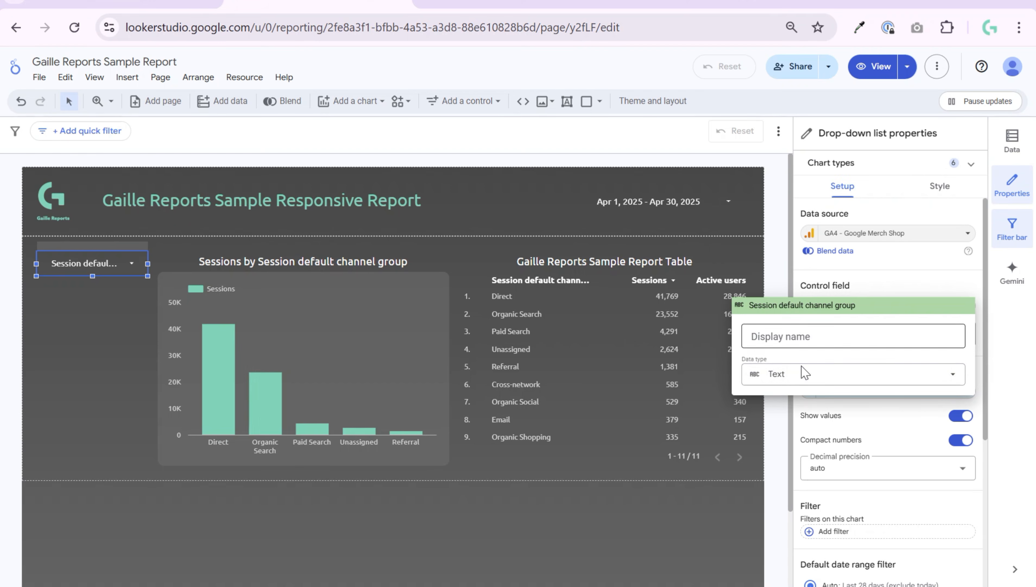
click(832, 340)
text(Channel)
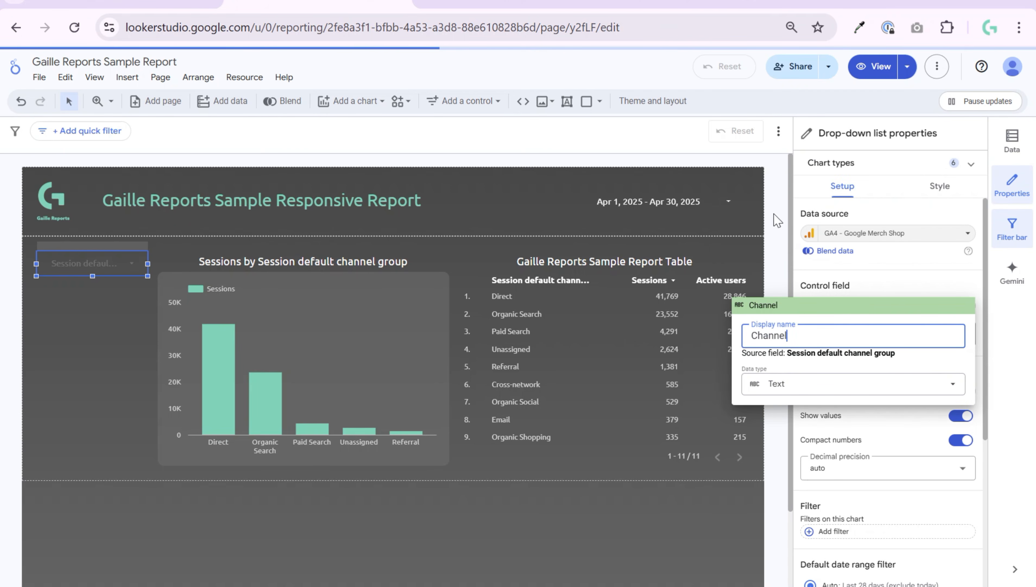
key(Return)
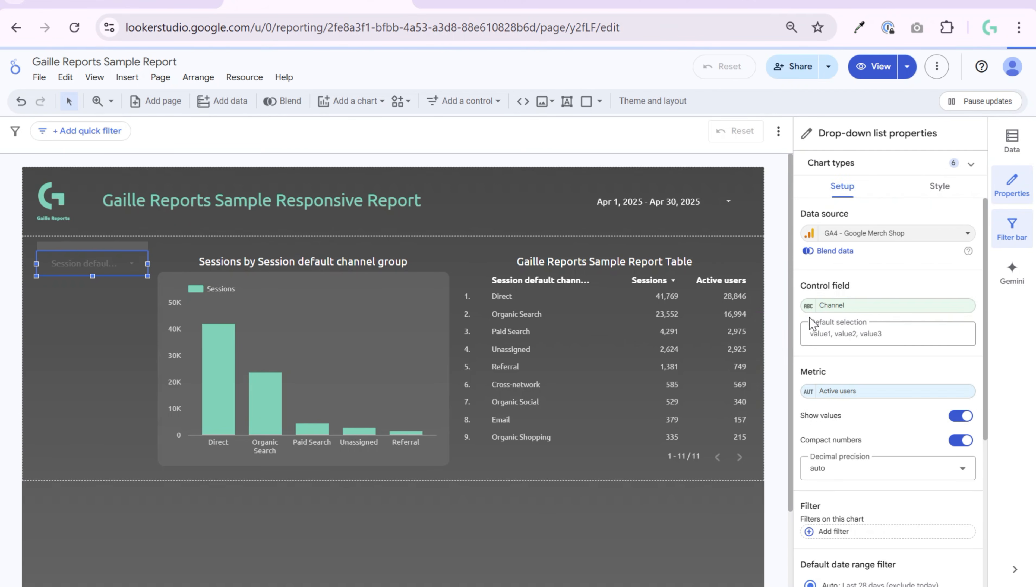
click(60, 336)
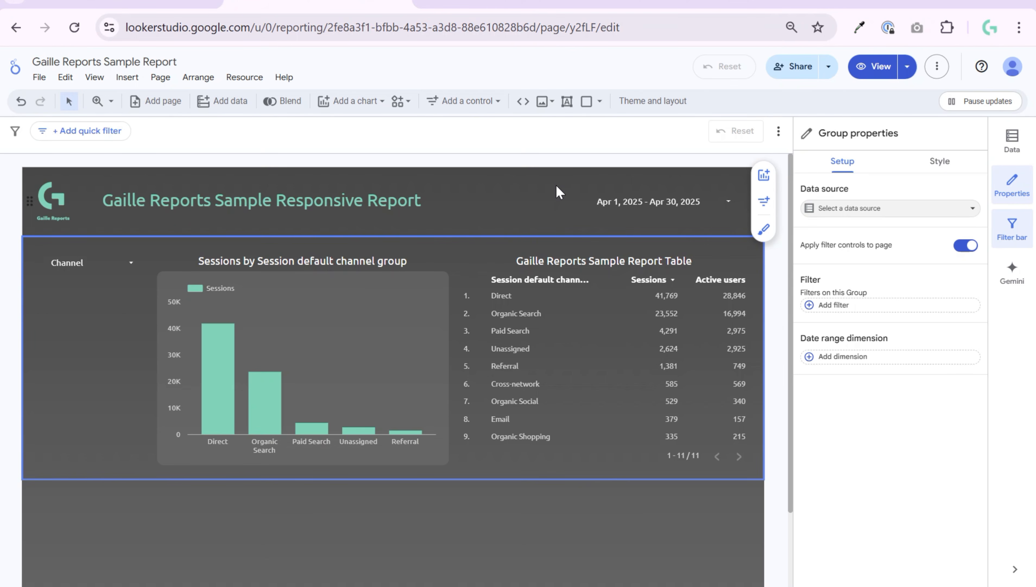
Add a second drop-down list control and place it in the header between the report title and the date range.
click(486, 101)
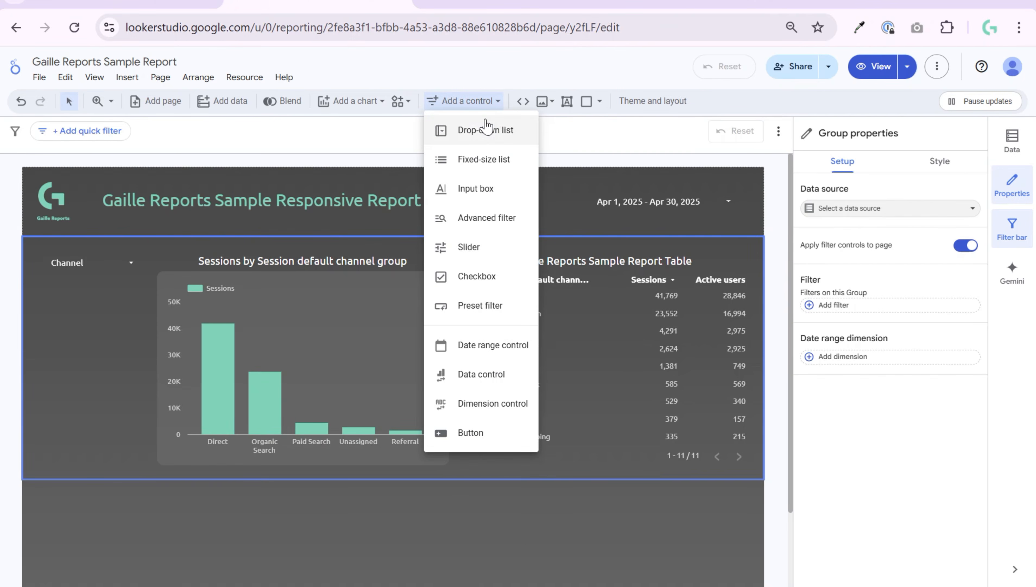
click(487, 129)
drag(629, 224, 485, 205)
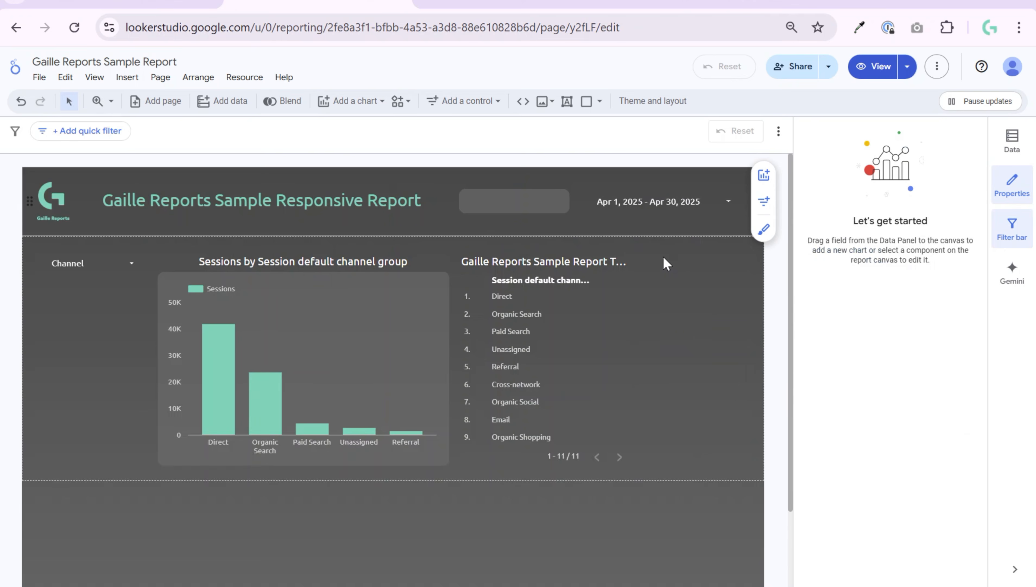
Set the header drop-down's control field to Session medium with the display name Medium.
click(556, 209)
click(887, 307)
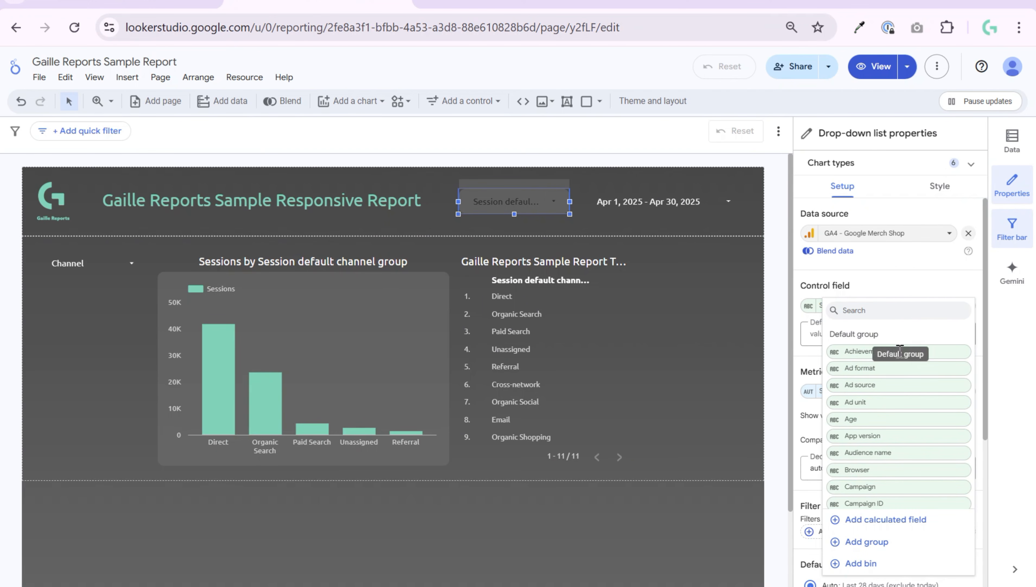
text(mediu)
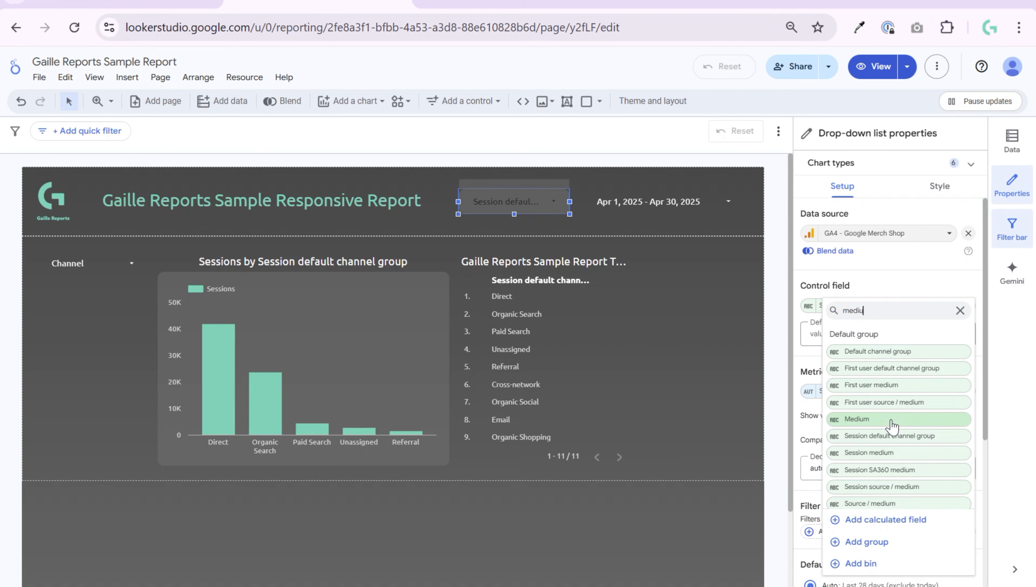
click(905, 452)
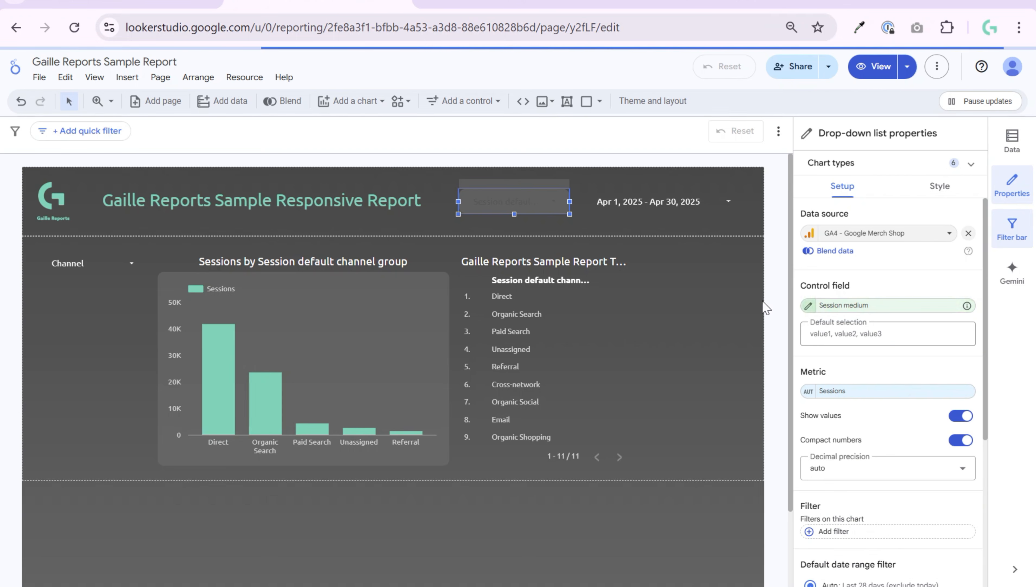
click(808, 305)
click(782, 336)
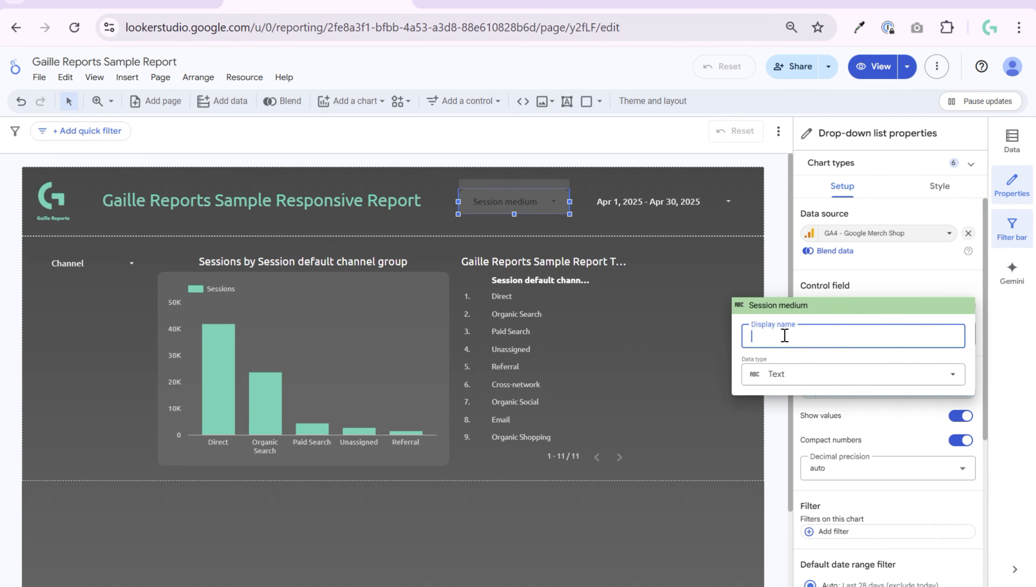
text(Medium)
key(Return)
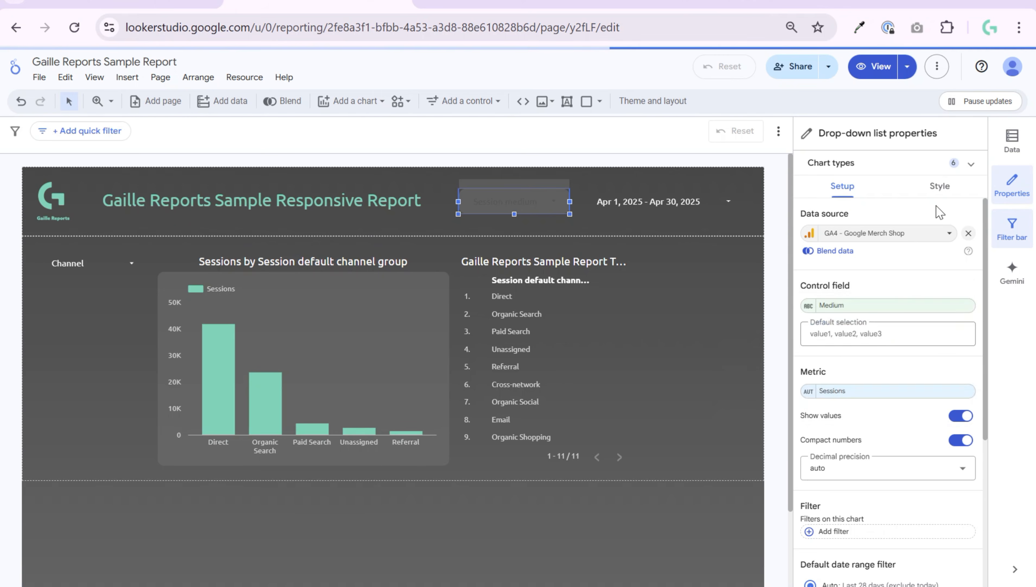
Set the Medium drop-down's font color to white and show the header section's style settings.
click(935, 199)
click(869, 366)
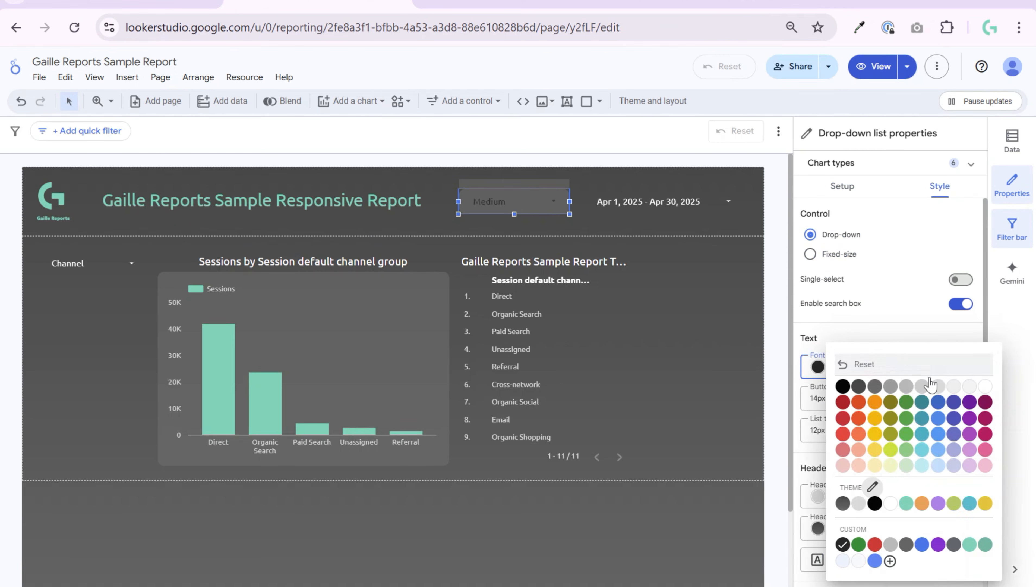
click(983, 399)
click(765, 230)
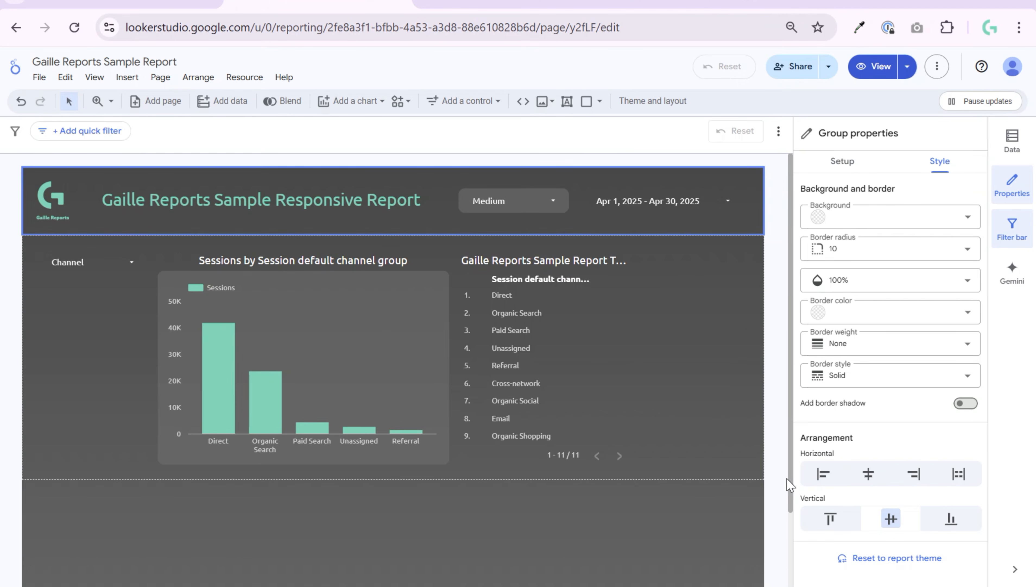
Widen the report table to fill the section's remaining width and set its channel group dimension's display name to Channel.
click(625, 360)
drag(630, 358, 761, 380)
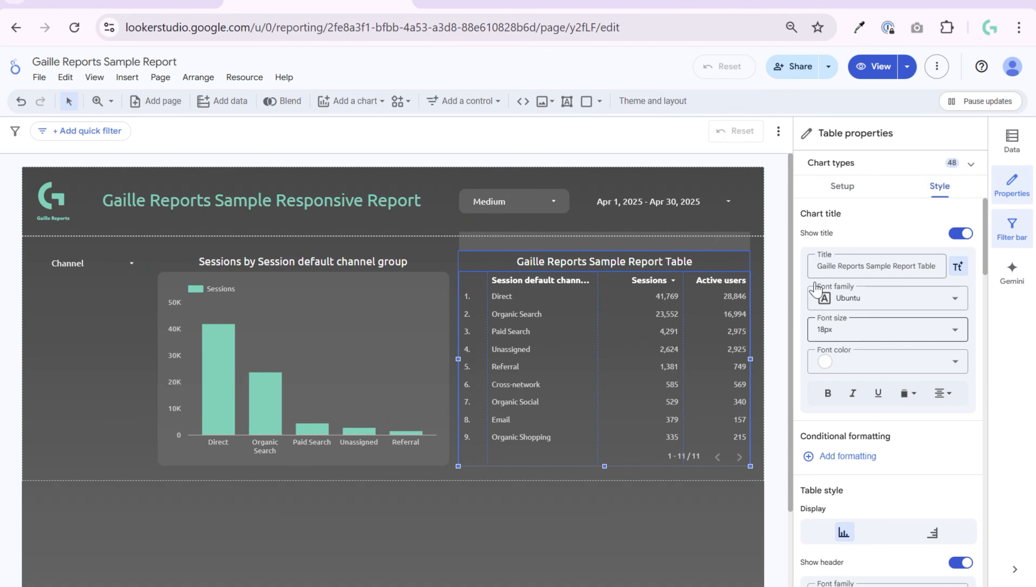
click(842, 186)
click(816, 304)
click(821, 336)
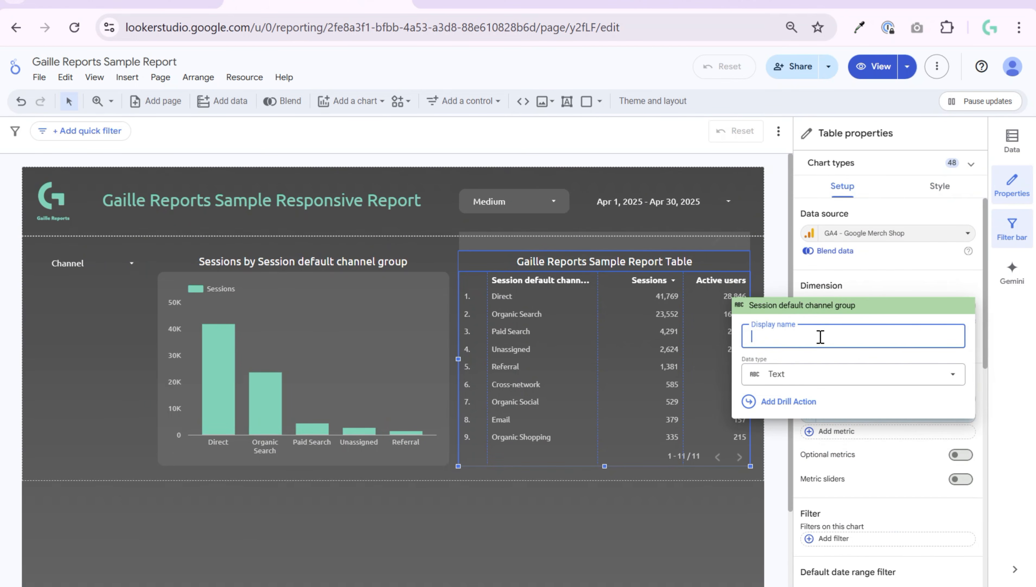
text(Channel)
click(909, 202)
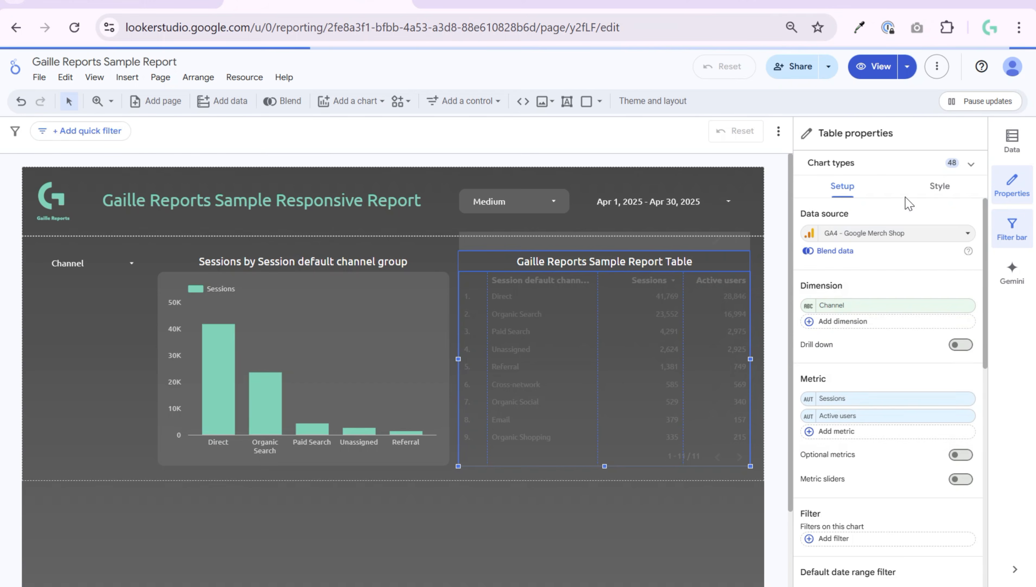
Center-align the values of both table metrics, Sessions and Active users.
click(928, 187)
scroll(947, 403, down, 1)
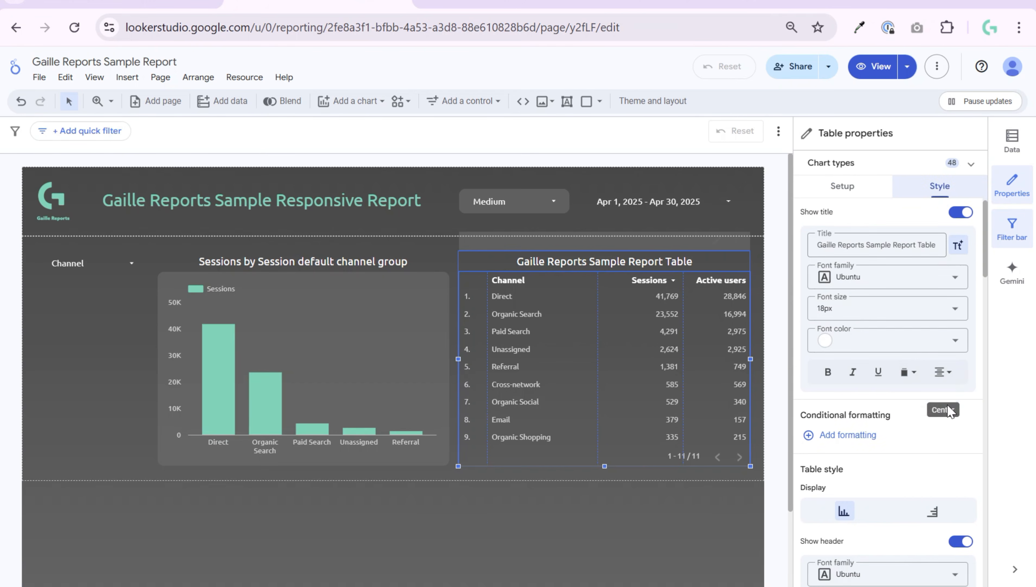
scroll(949, 411, down, 5)
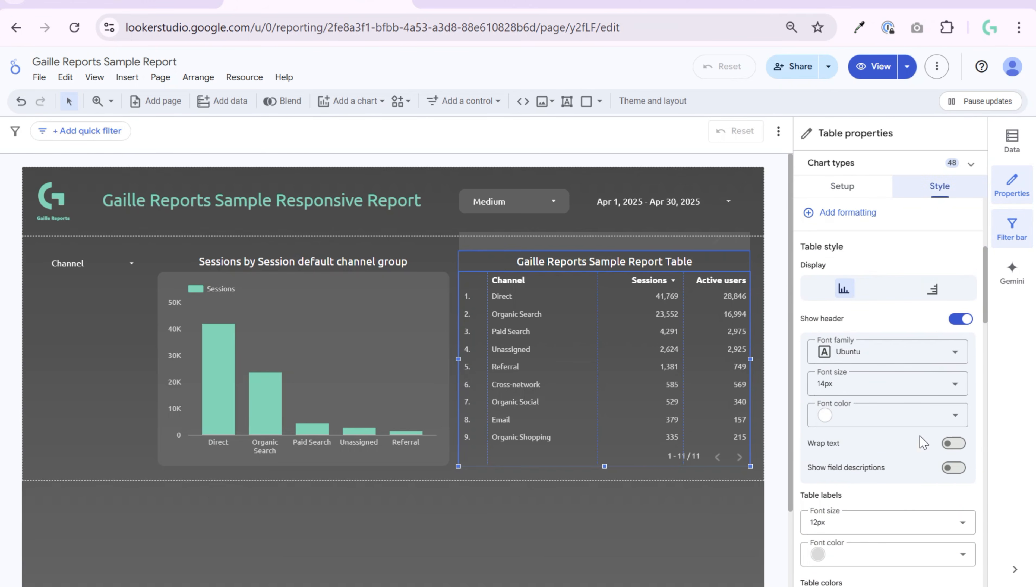
scroll(923, 442, down, 4)
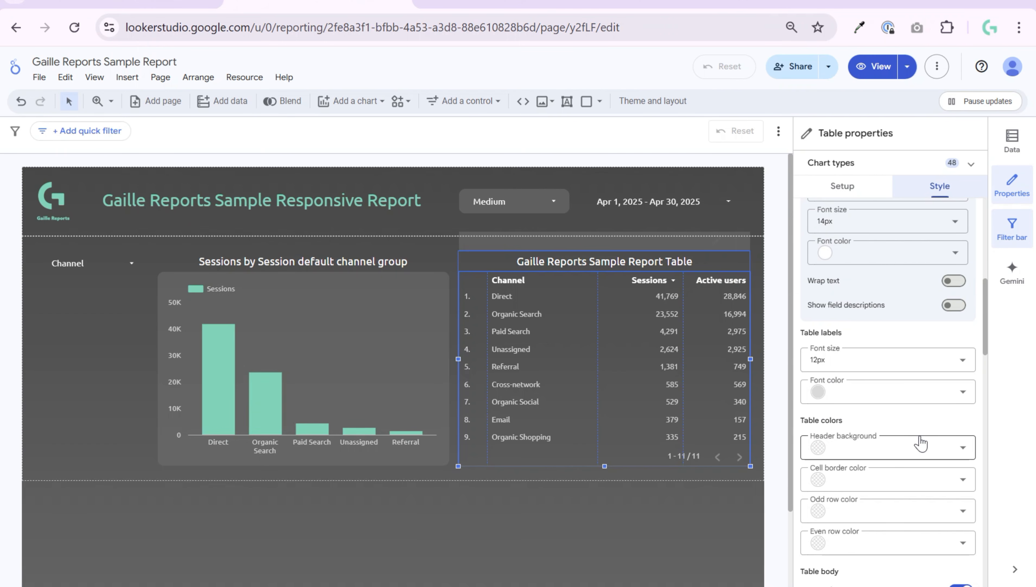
scroll(921, 442, down, 11)
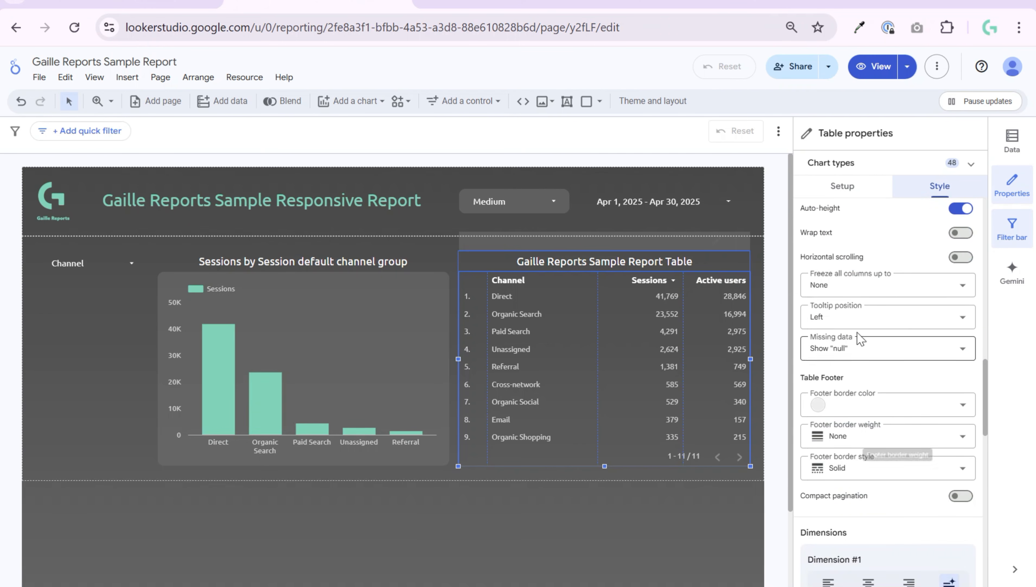
scroll(903, 444, down, 4)
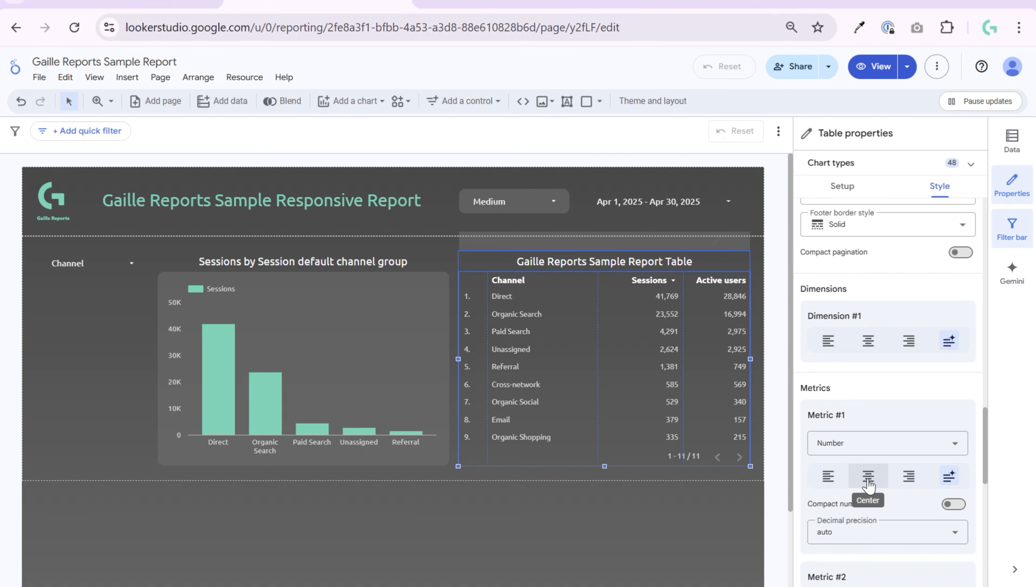
click(869, 477)
scroll(875, 473, down, 1)
scroll(881, 460, down, 4)
click(870, 475)
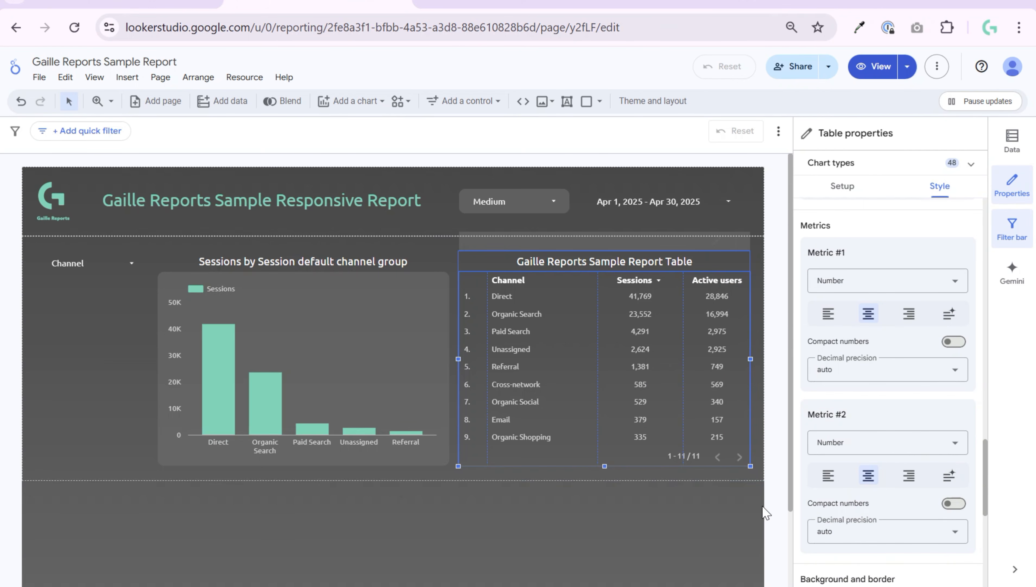
click(665, 477)
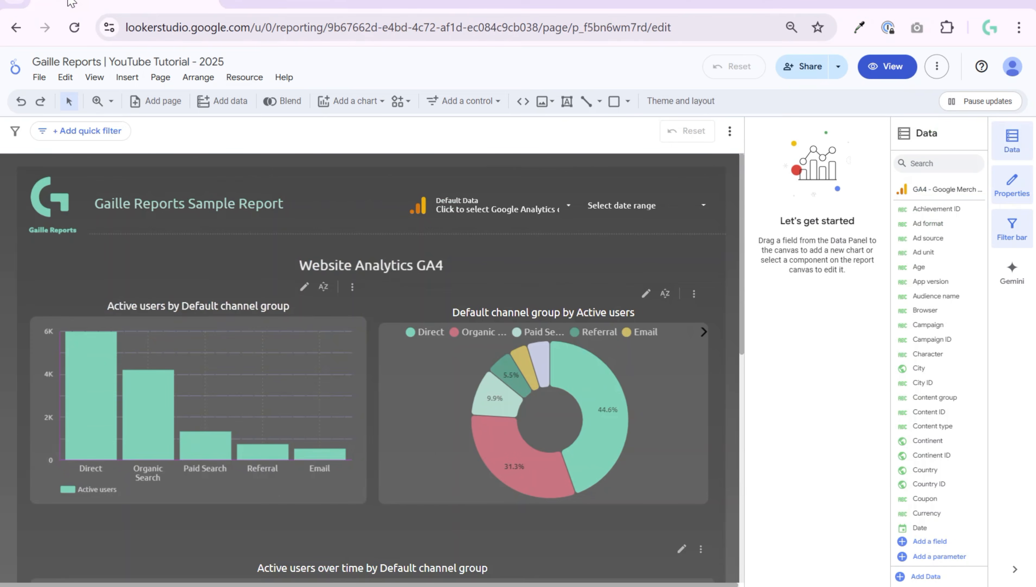
Add a new section below the bar chart and table, and insert a time series chart like the sample report's.
scroll(359, 376, down, 4)
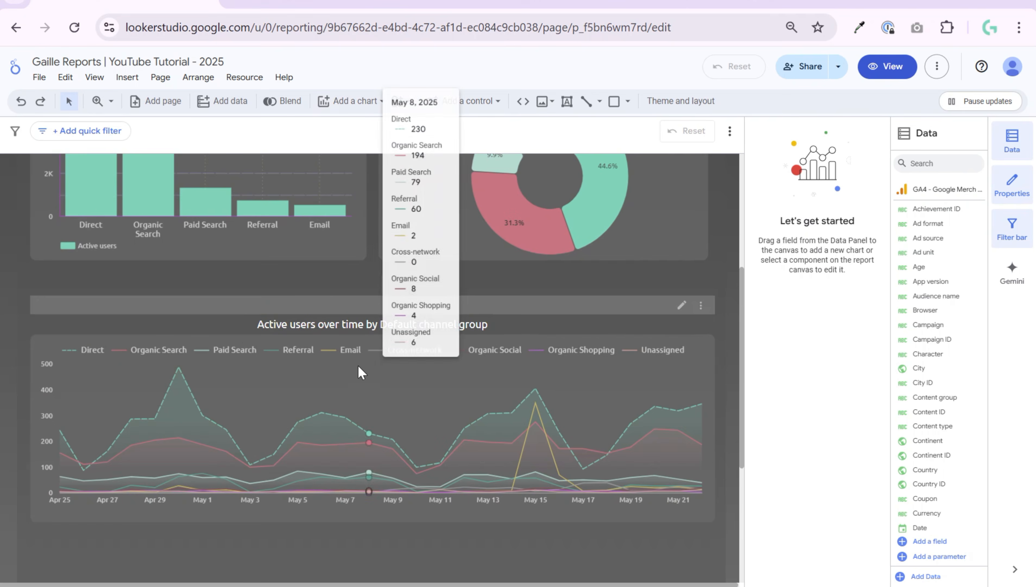
click(372, 9)
click(590, 351)
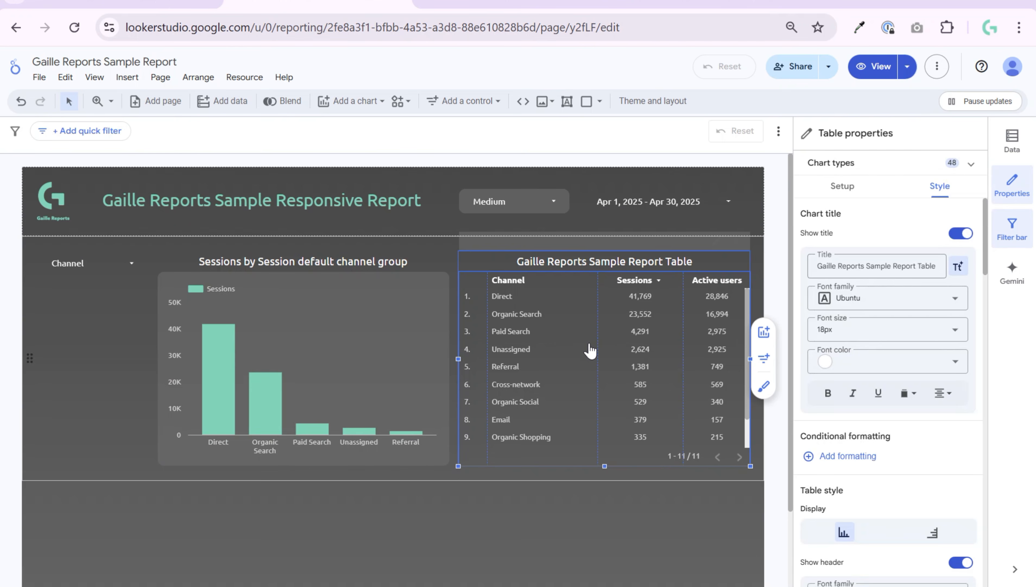
click(472, 537)
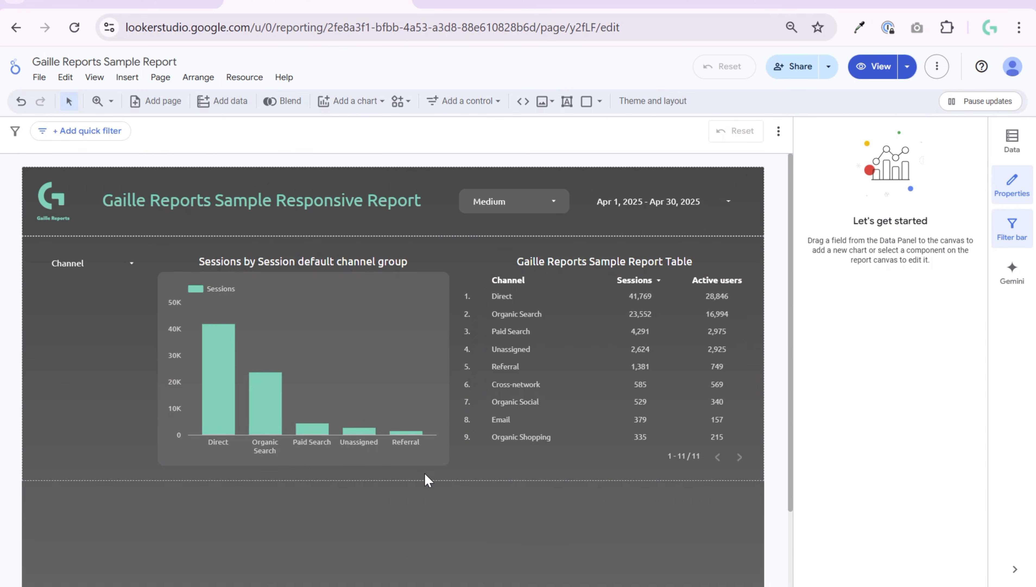
scroll(660, 434, down, 2)
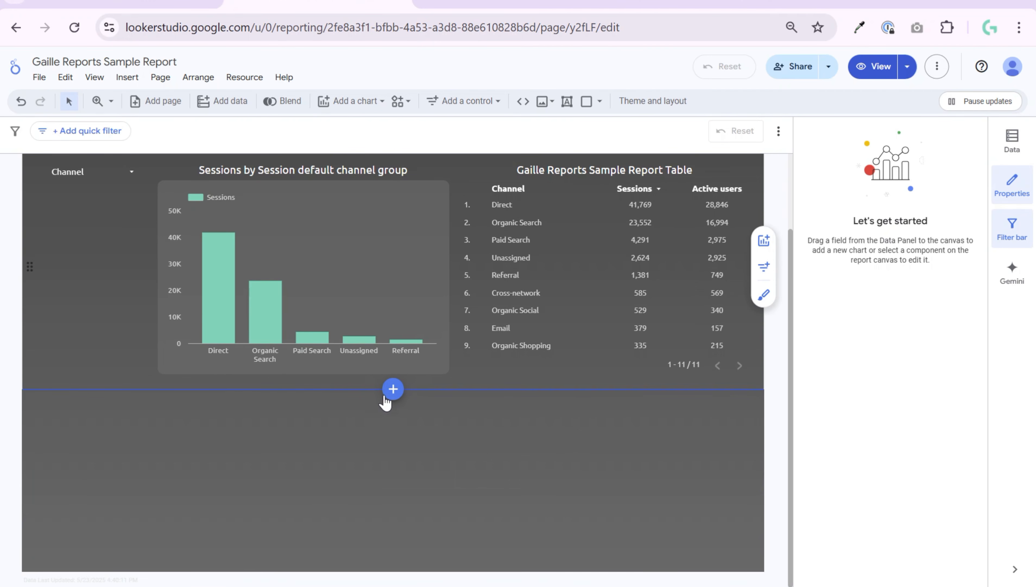
click(393, 389)
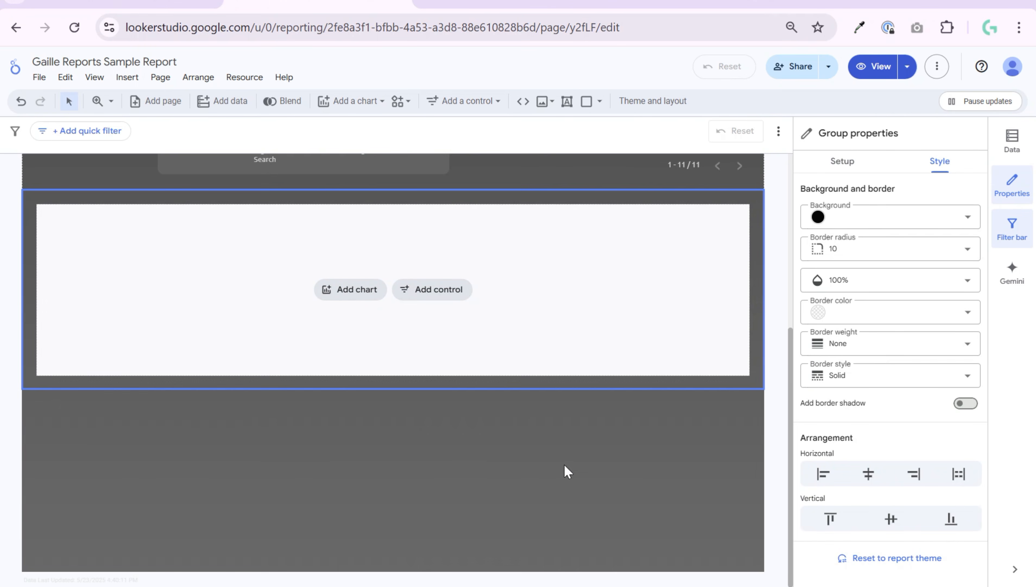
click(472, 472)
scroll(404, 311, up, 2)
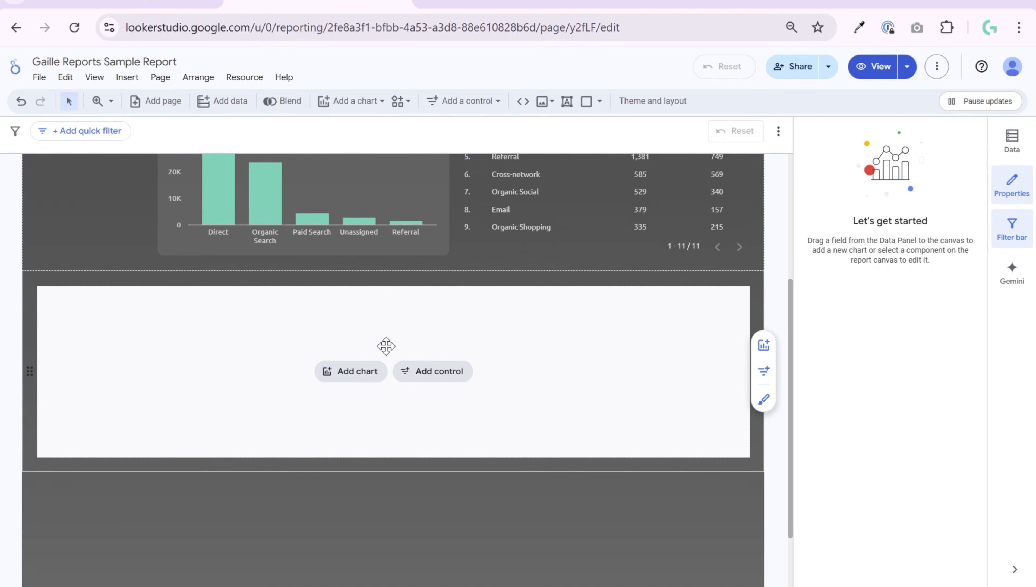
click(368, 376)
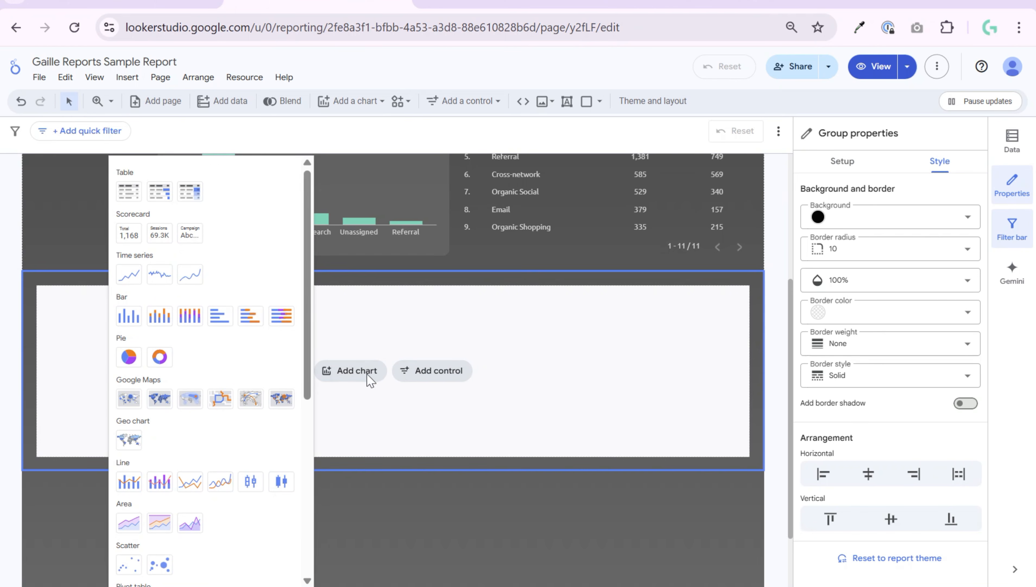
click(134, 285)
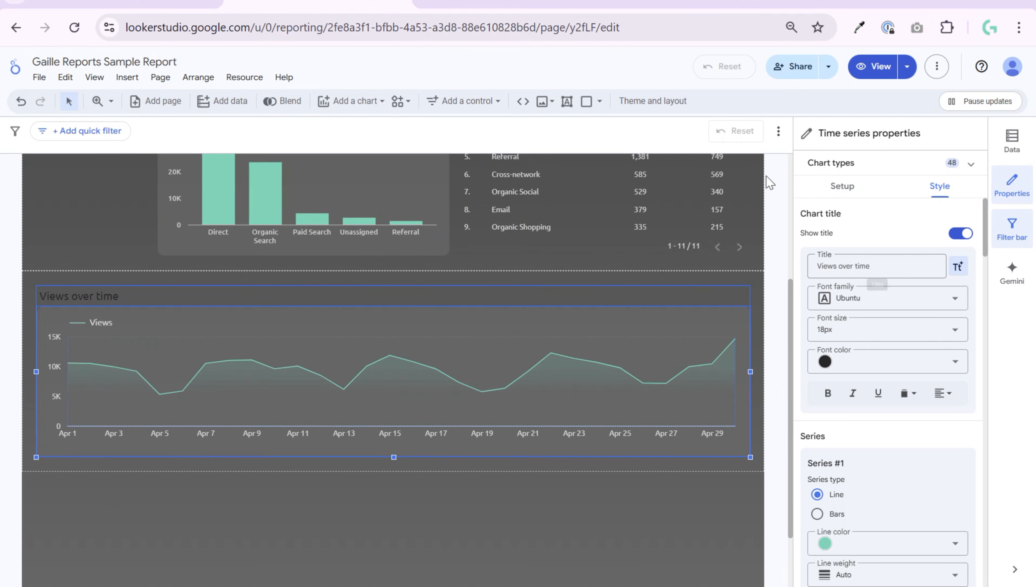
Set the time series chart's breakdown dimension to Session default channel group and replace its Views metric with Sessions.
click(840, 189)
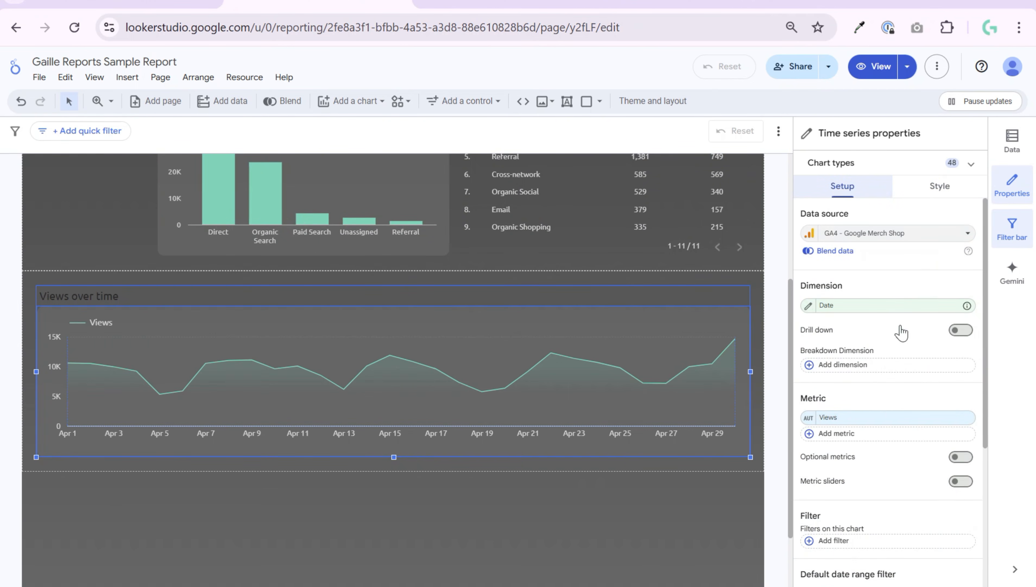
click(874, 364)
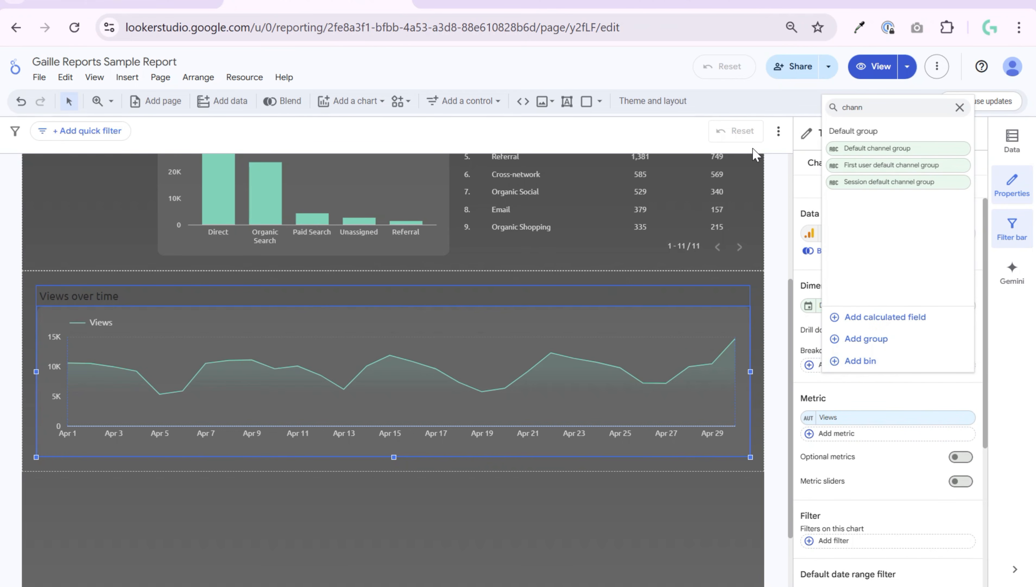
click(918, 183)
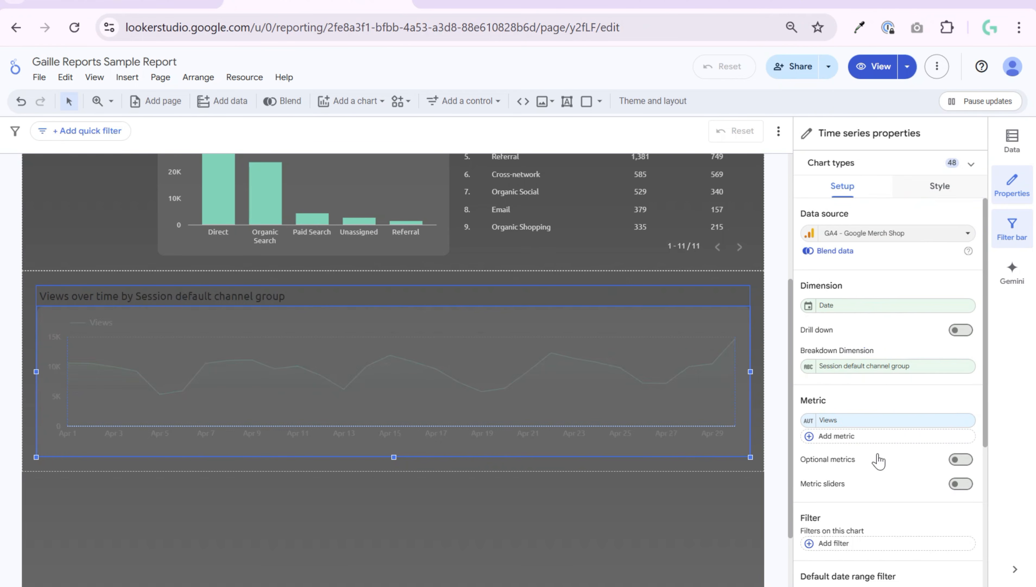
click(870, 420)
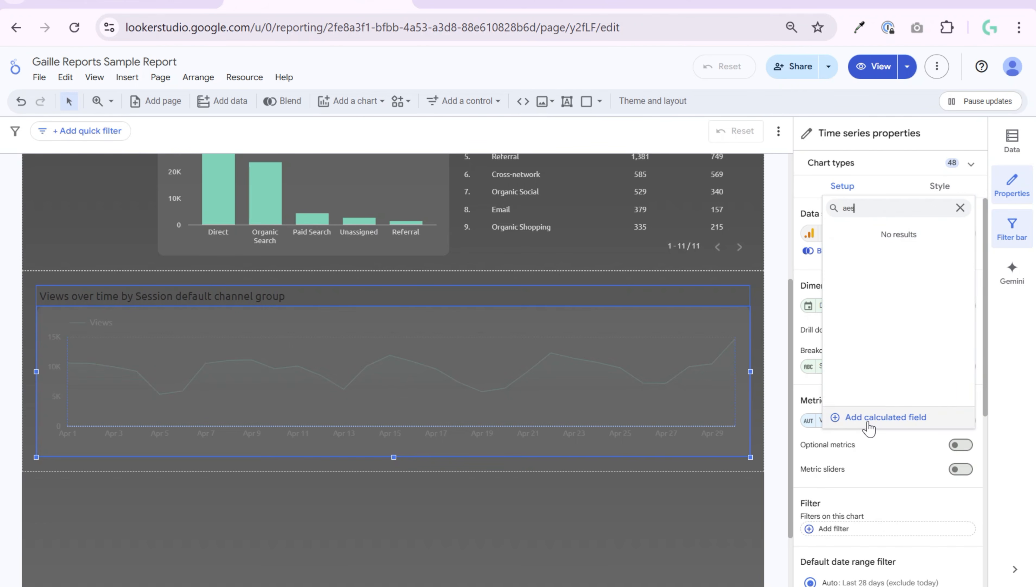
text(sessions)
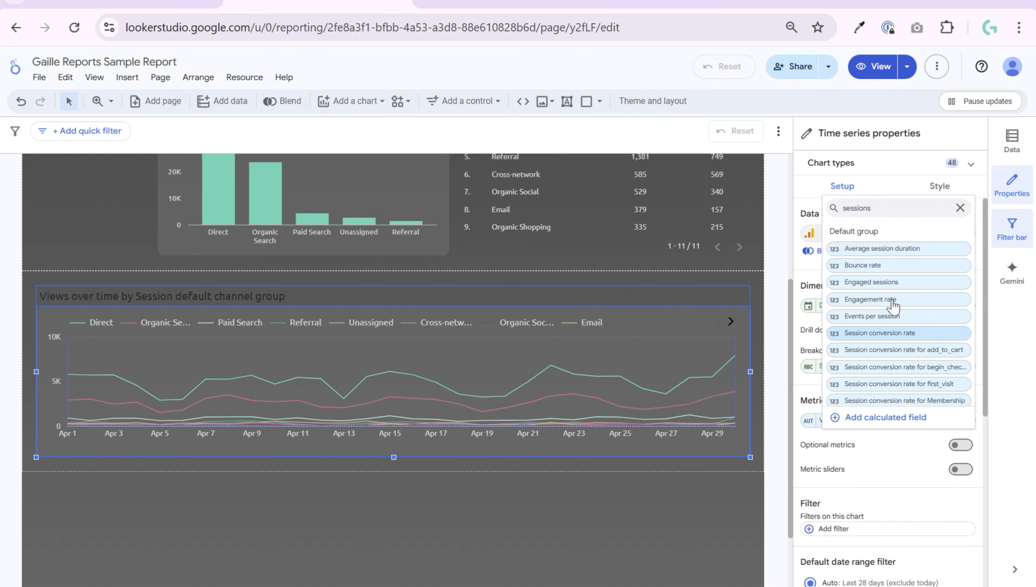
scroll(893, 341, down, 5)
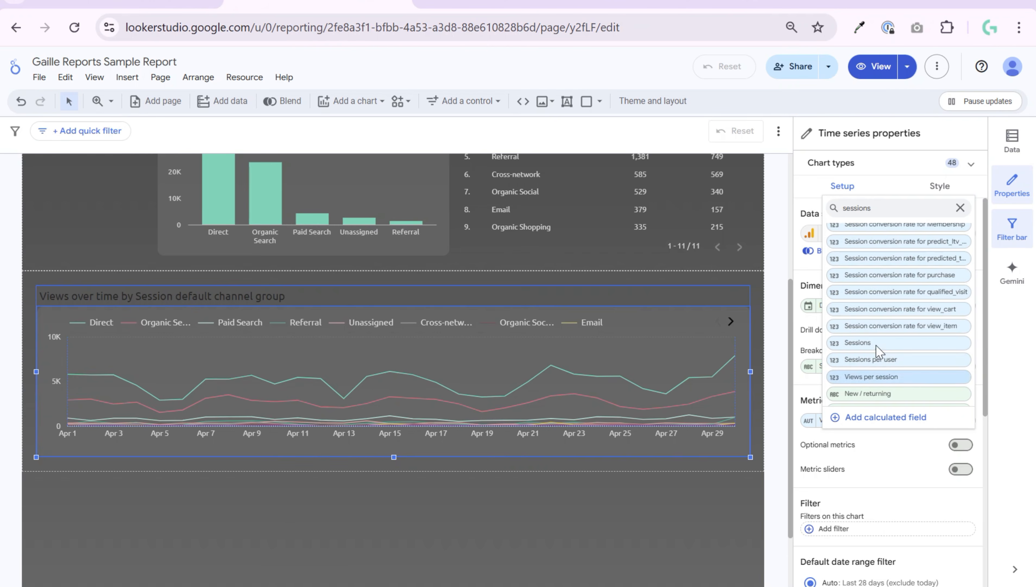
click(858, 344)
Set the time series chart title's font color to white and center-align it.
click(940, 186)
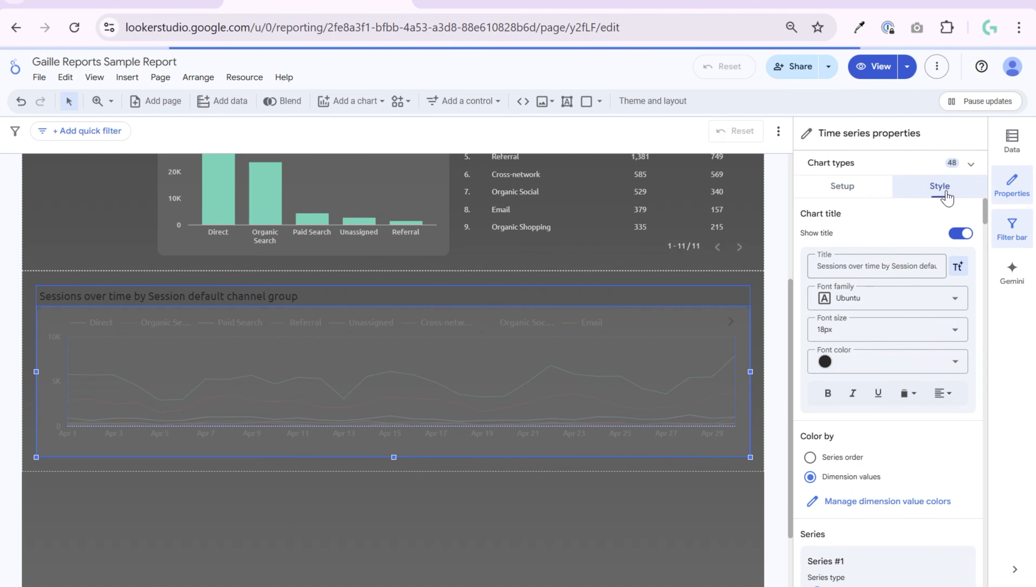
click(853, 362)
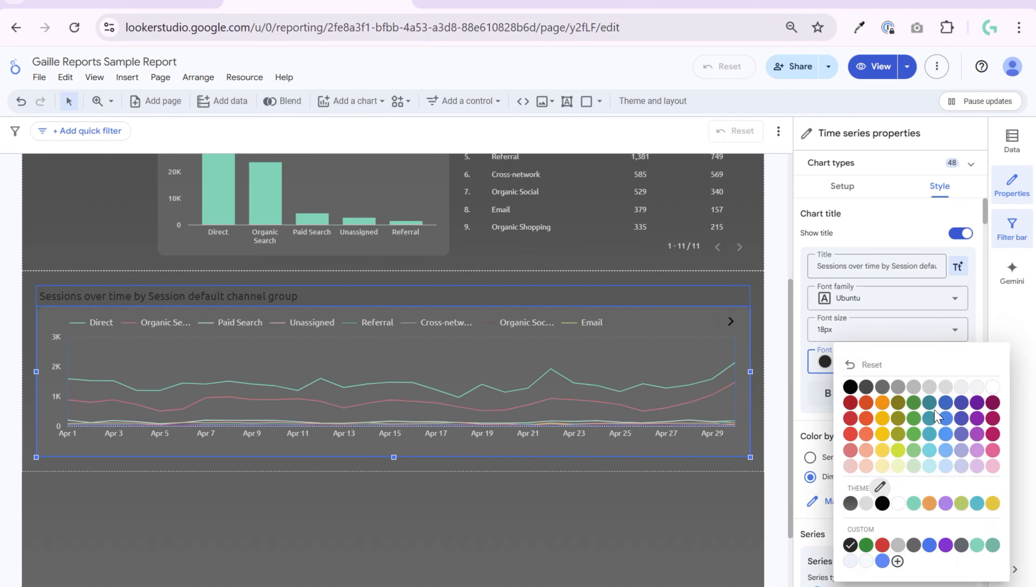
click(997, 387)
click(944, 393)
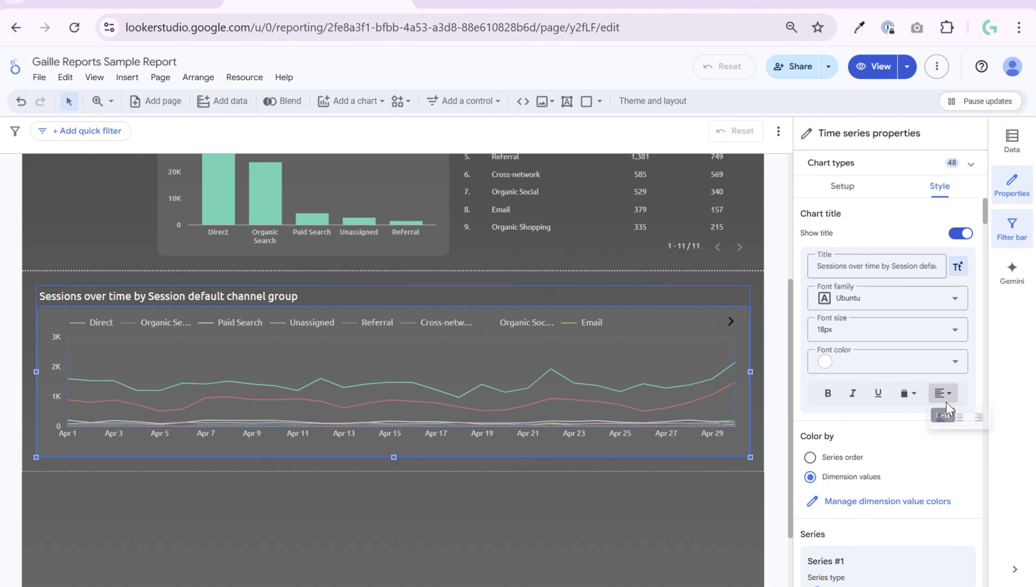
click(965, 418)
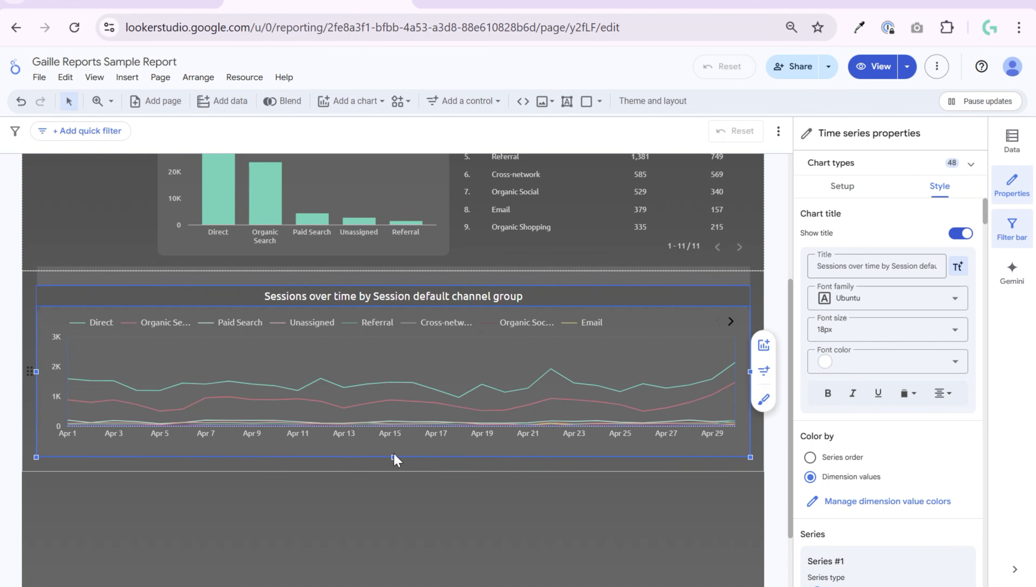
Make the time series chart slightly taller and set its legend position to Right.
drag(397, 456, 393, 483)
scroll(951, 465, down, 10)
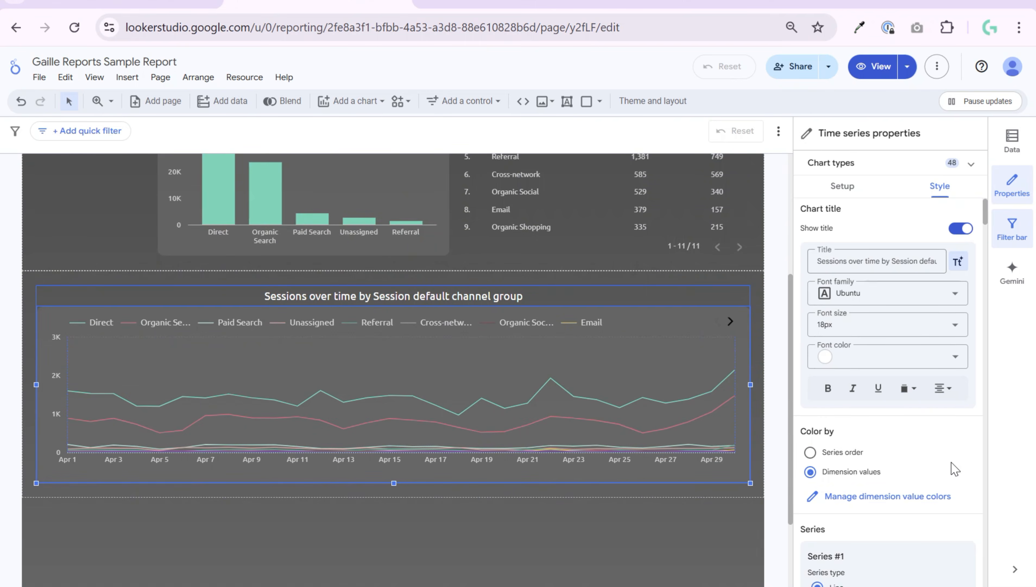
scroll(951, 464, down, 15)
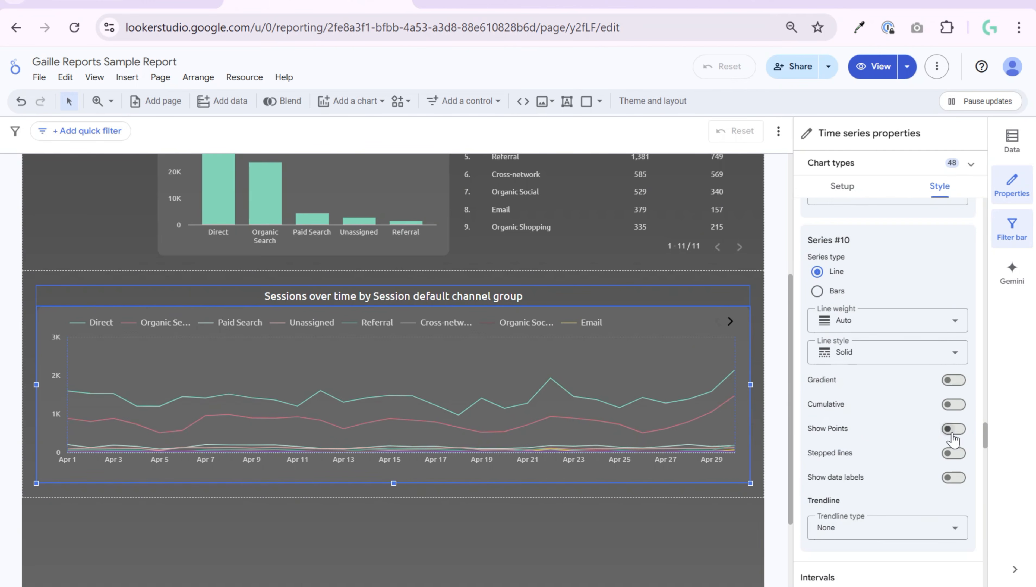
scroll(914, 405, down, 20)
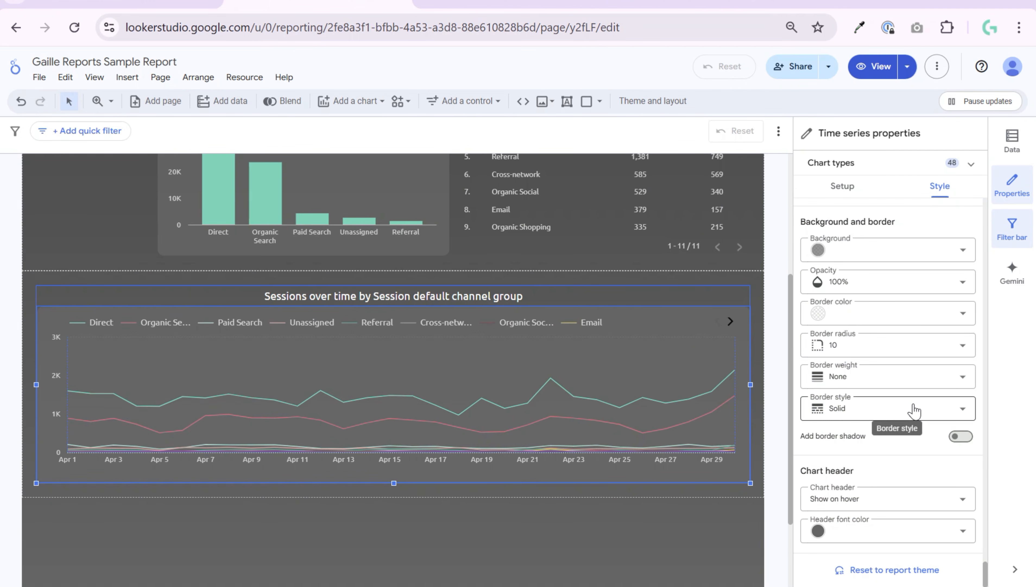
scroll(903, 366, up, 8)
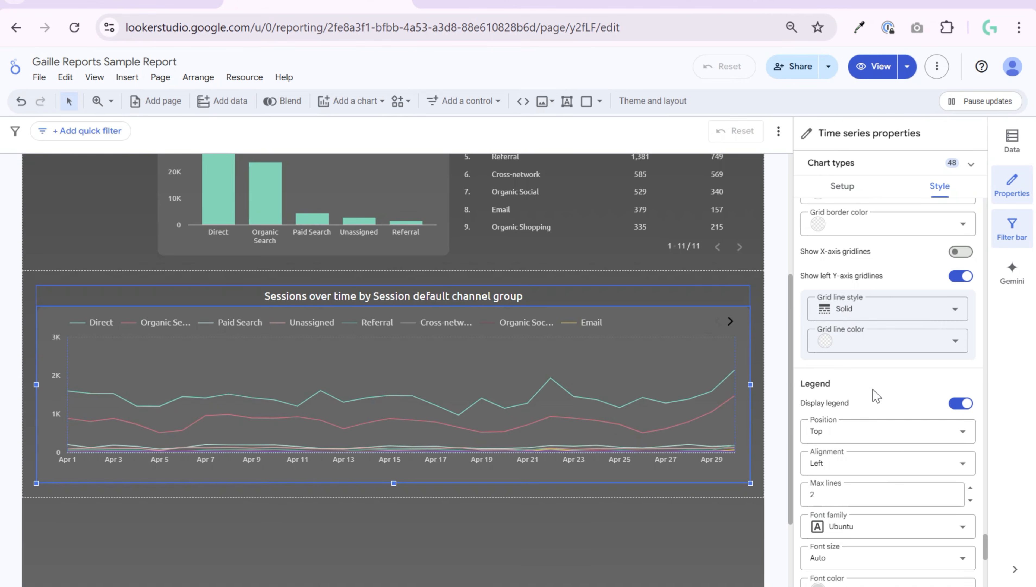
scroll(876, 395, down, 4)
click(844, 277)
click(863, 310)
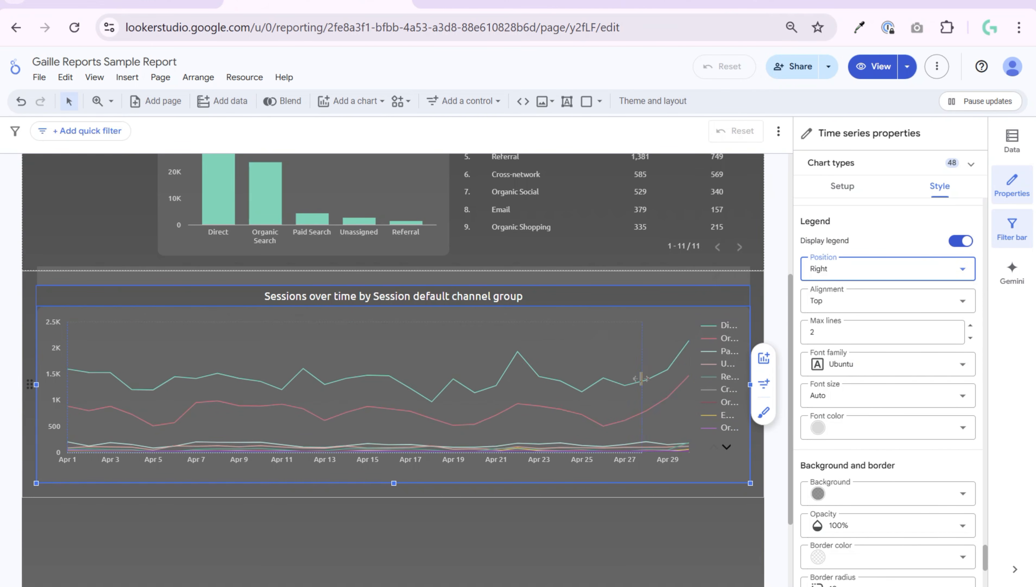
click(778, 296)
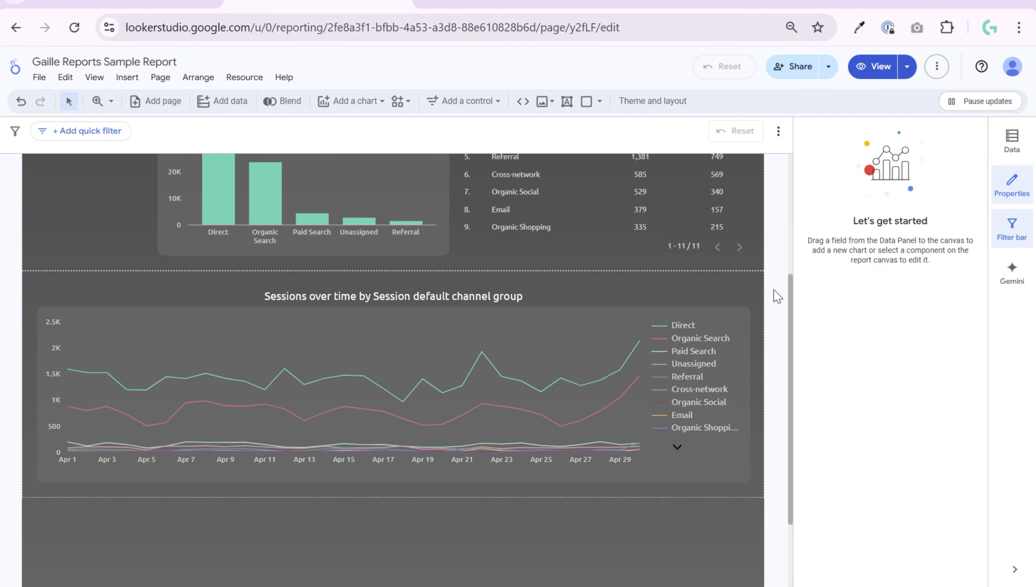
scroll(777, 296, up, 5)
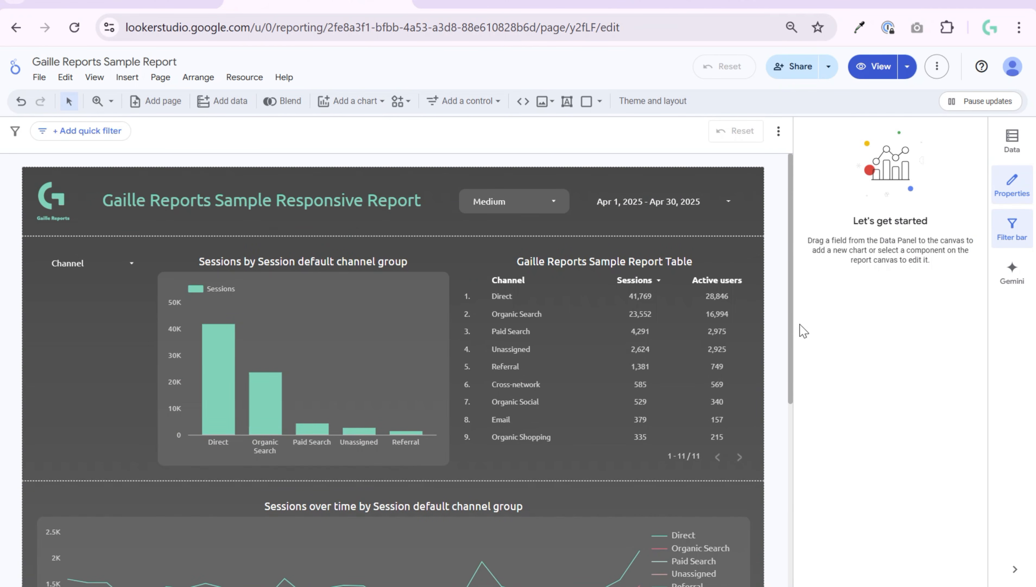
Look over the report in the editor, then switch it to view mode and review the charts and table.
scroll(772, 353, down, 5)
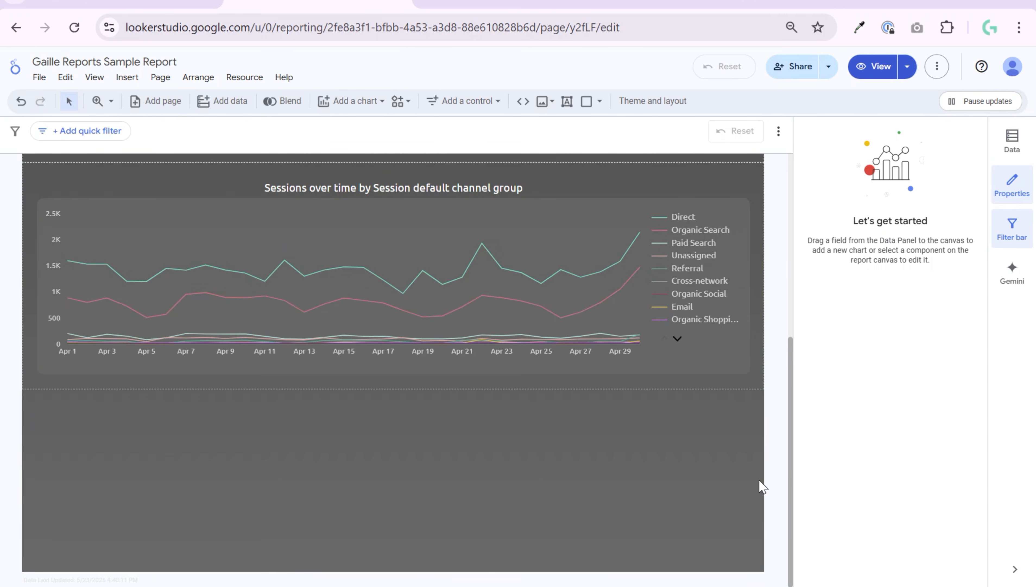
scroll(780, 445, up, 5)
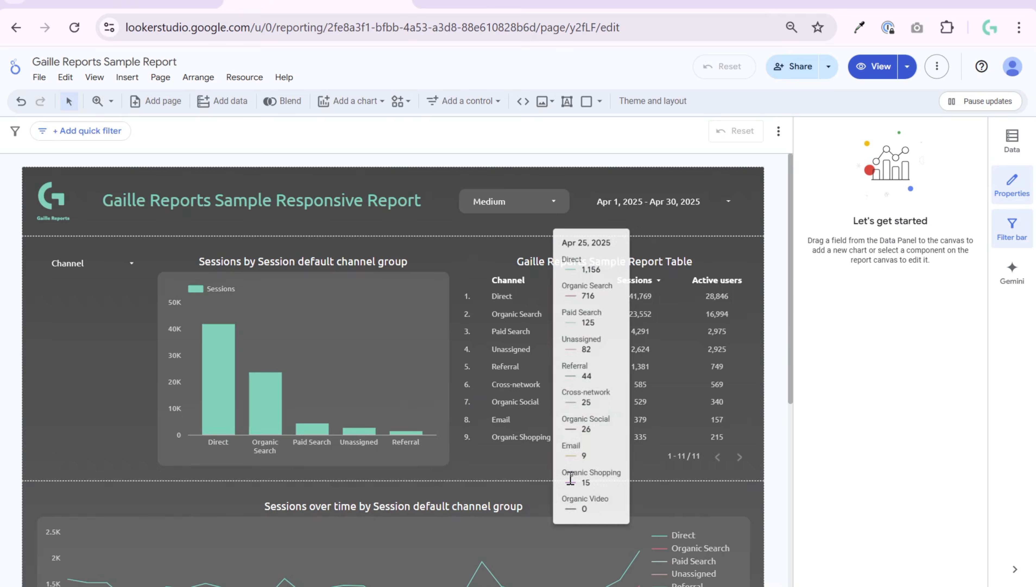
click(874, 70)
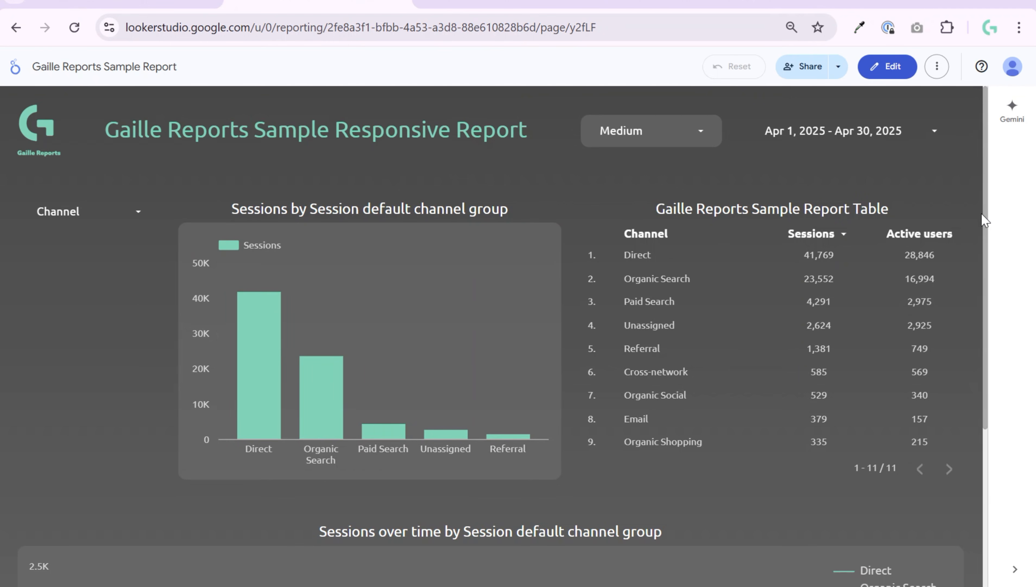
scroll(879, 294, down, 2)
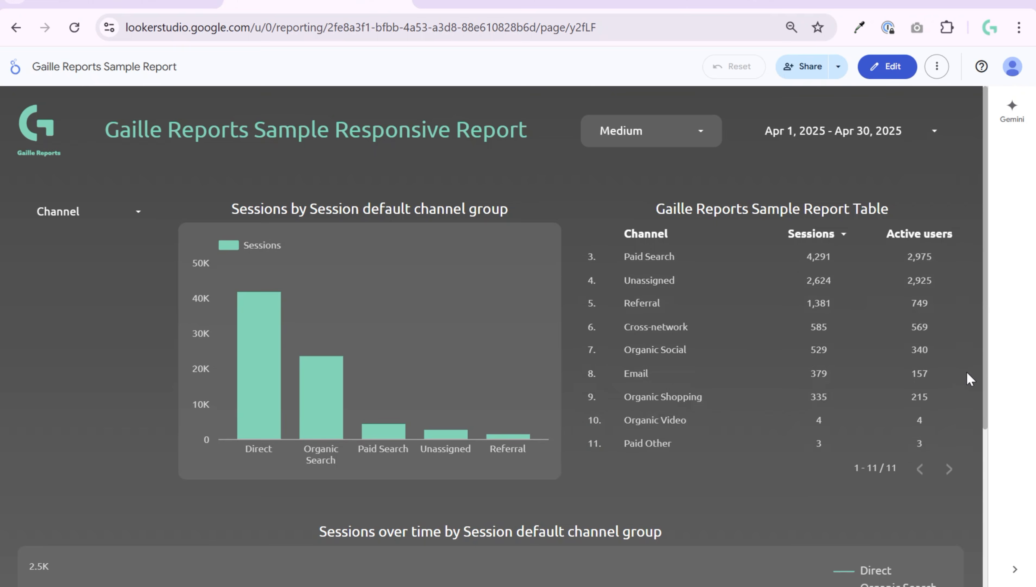
scroll(969, 378, down, 5)
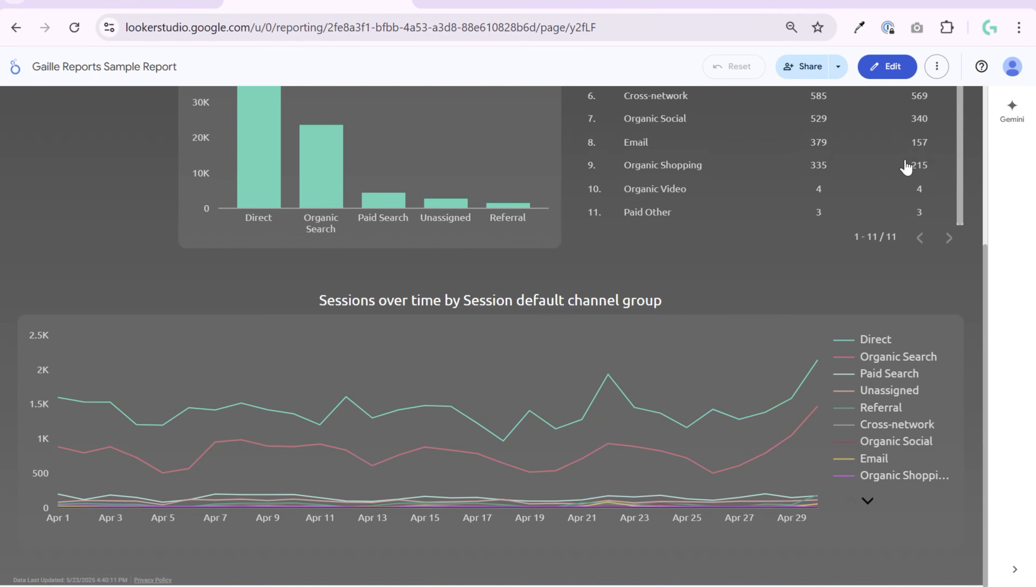
scroll(900, 176, up, 2)
scroll(840, 320, up, 5)
Test the Medium filter by showing only cpc, check the charts, and reselect all mediums.
click(694, 131)
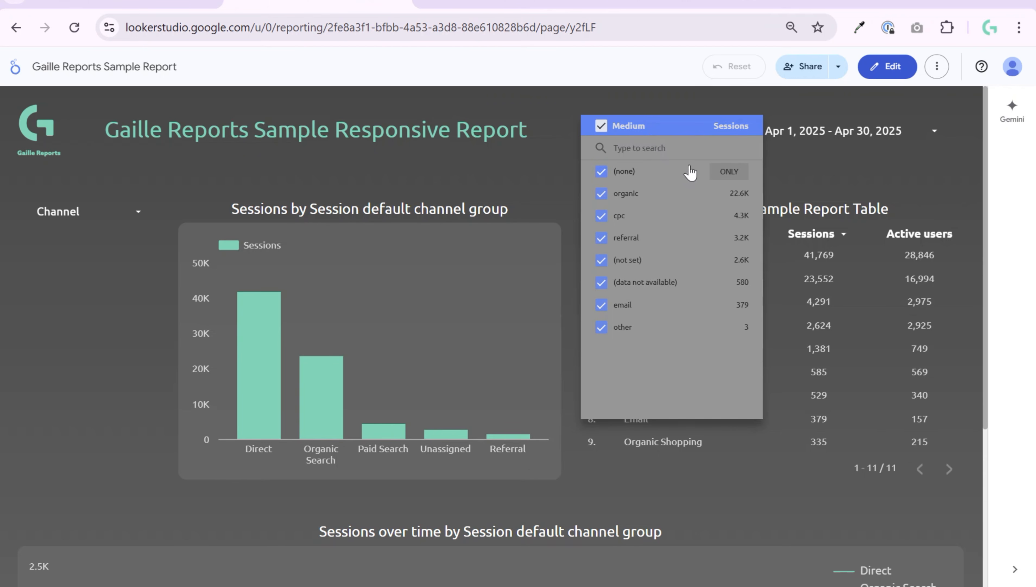
click(729, 217)
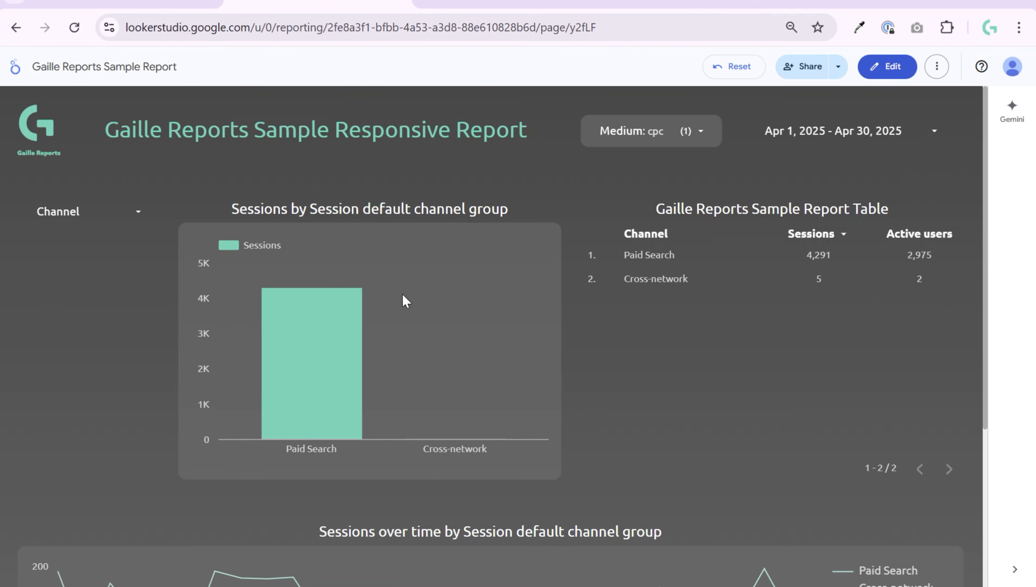
scroll(58, 324, down, 5)
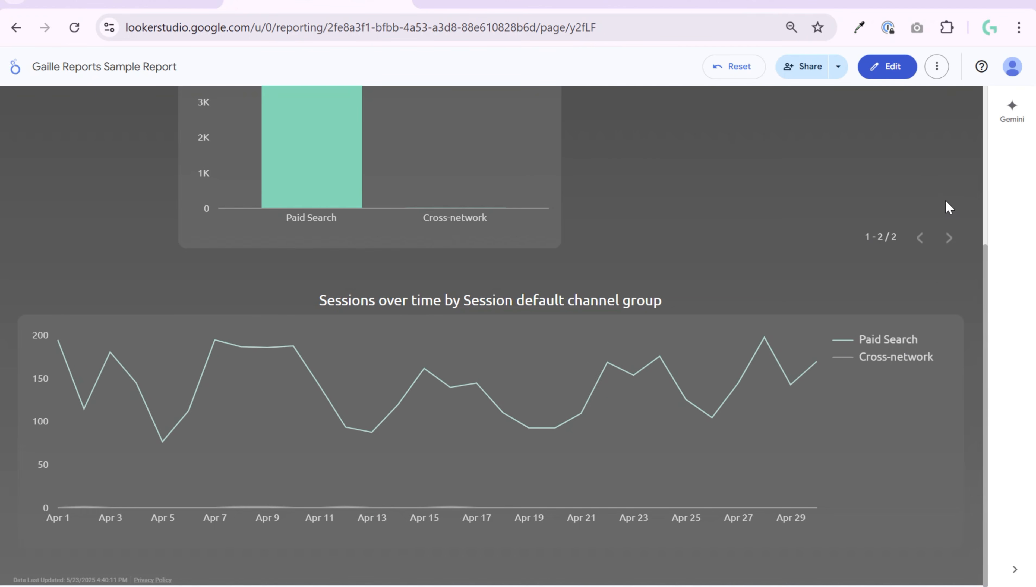
scroll(702, 221, up, 2)
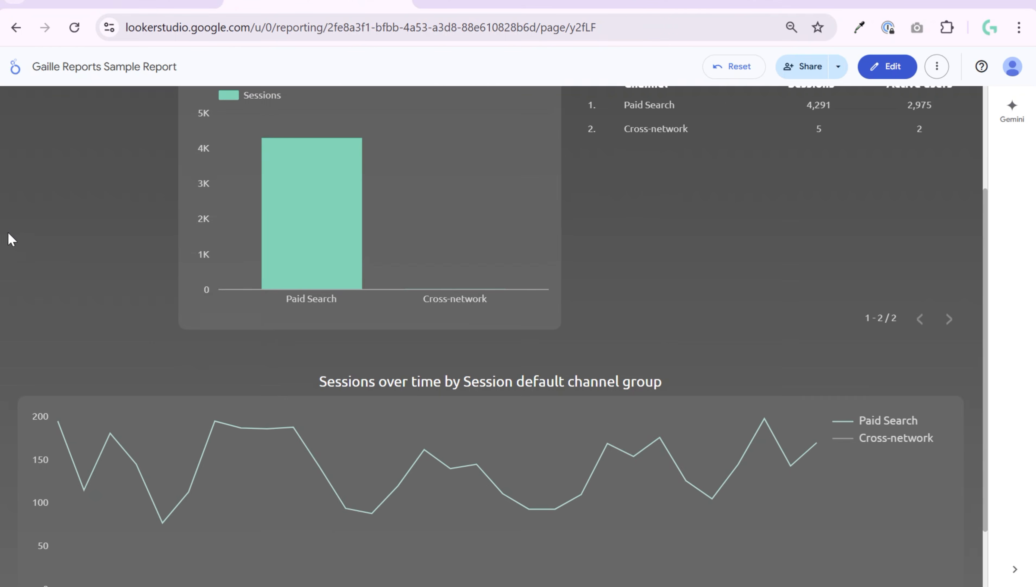
scroll(10, 235, up, 4)
click(713, 136)
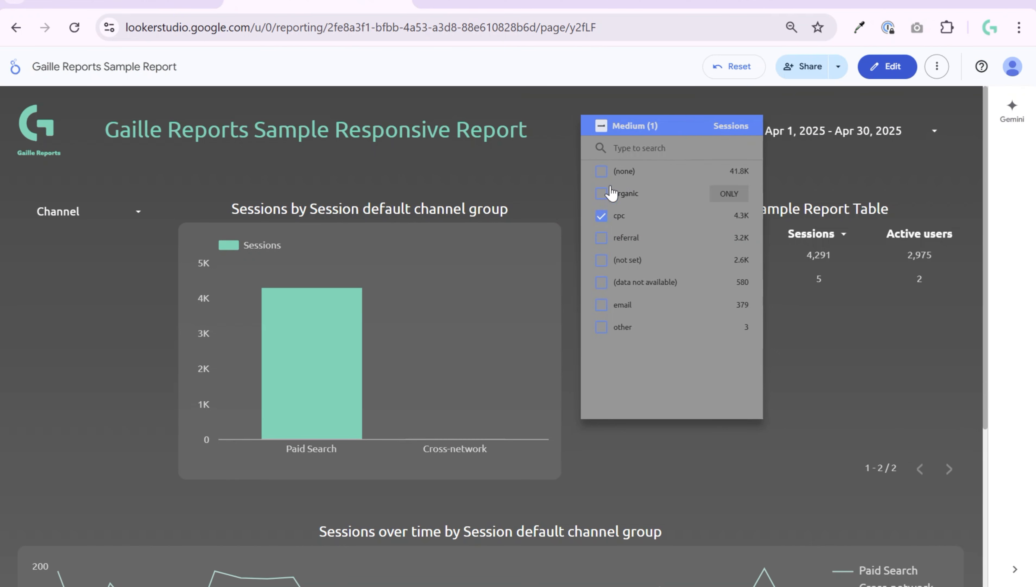
click(601, 126)
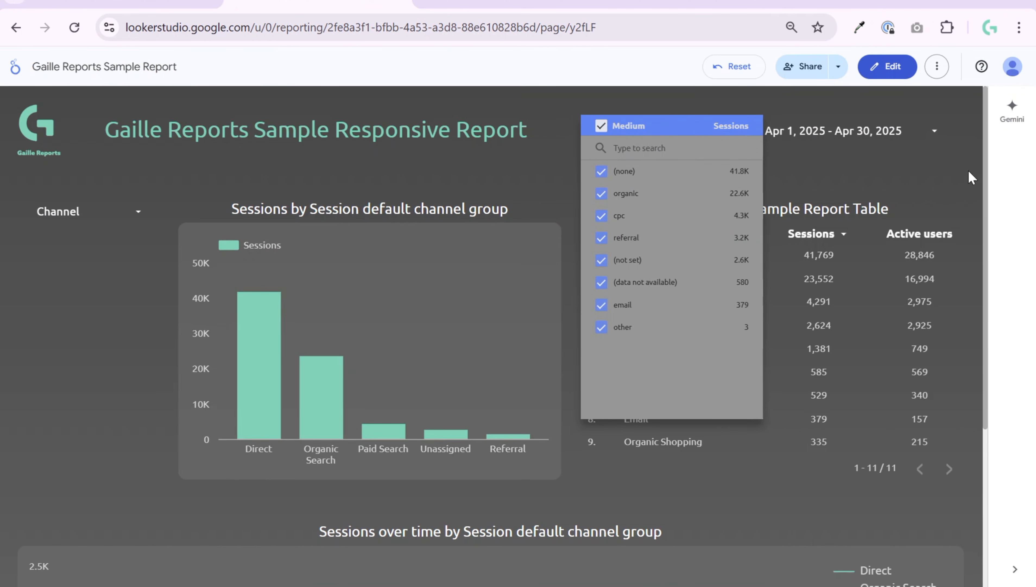
Filter the report's Channel drop-down to Organic Search only and check the charts and table.
click(139, 210)
click(138, 210)
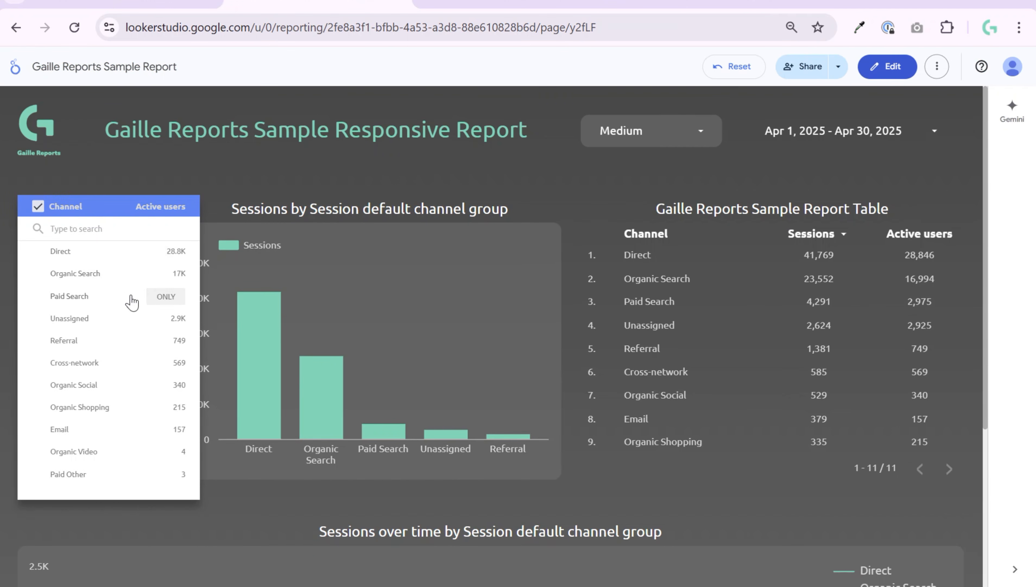
click(165, 274)
click(976, 186)
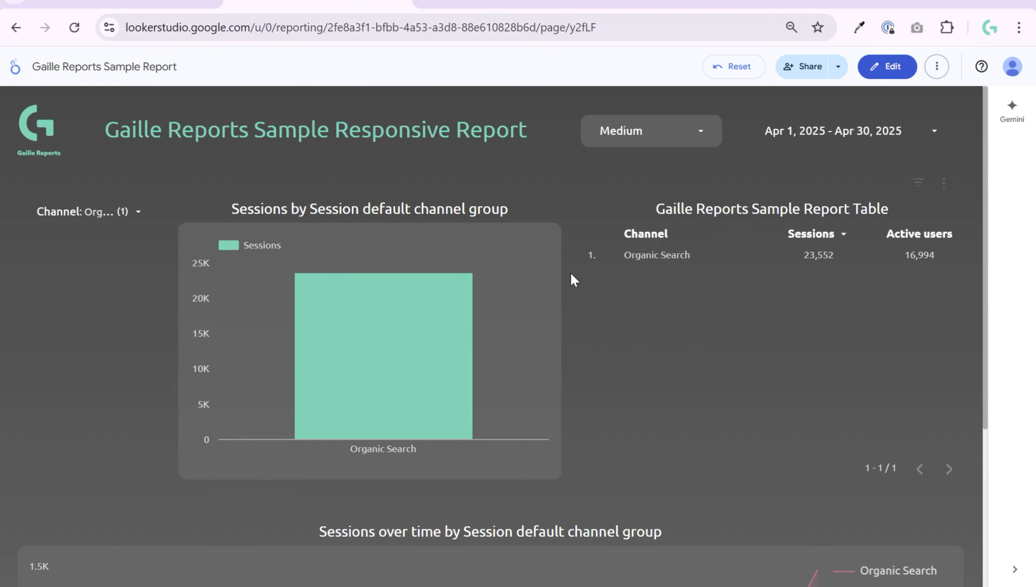
scroll(975, 554, down, 5)
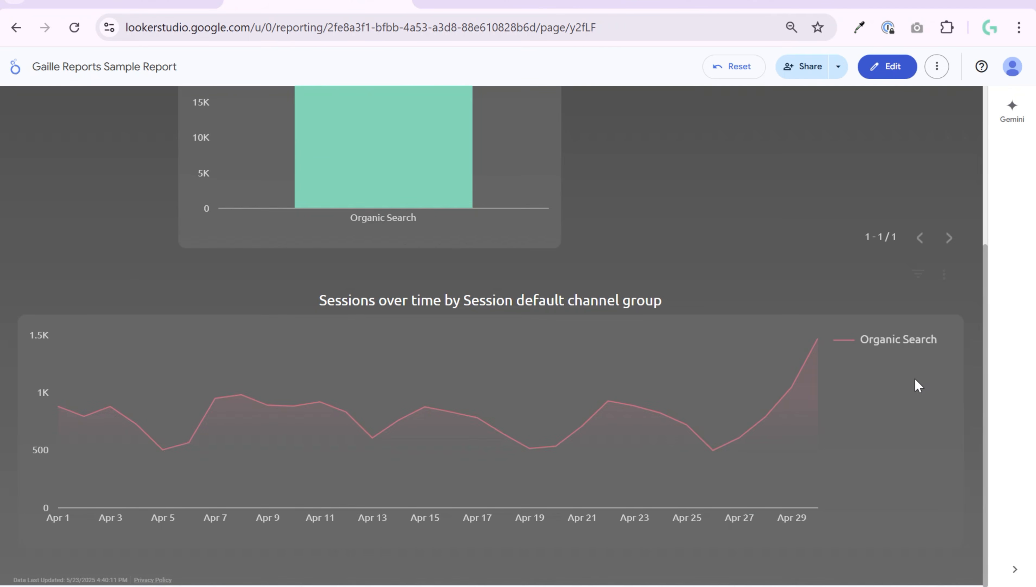
scroll(912, 379, up, 5)
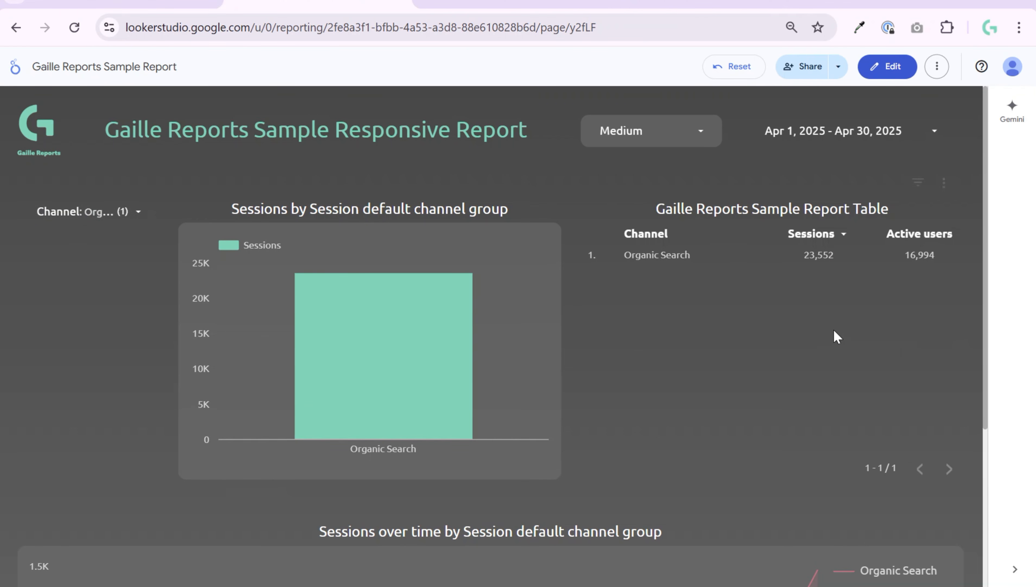
scroll(893, 490, down, 5)
scroll(897, 459, up, 5)
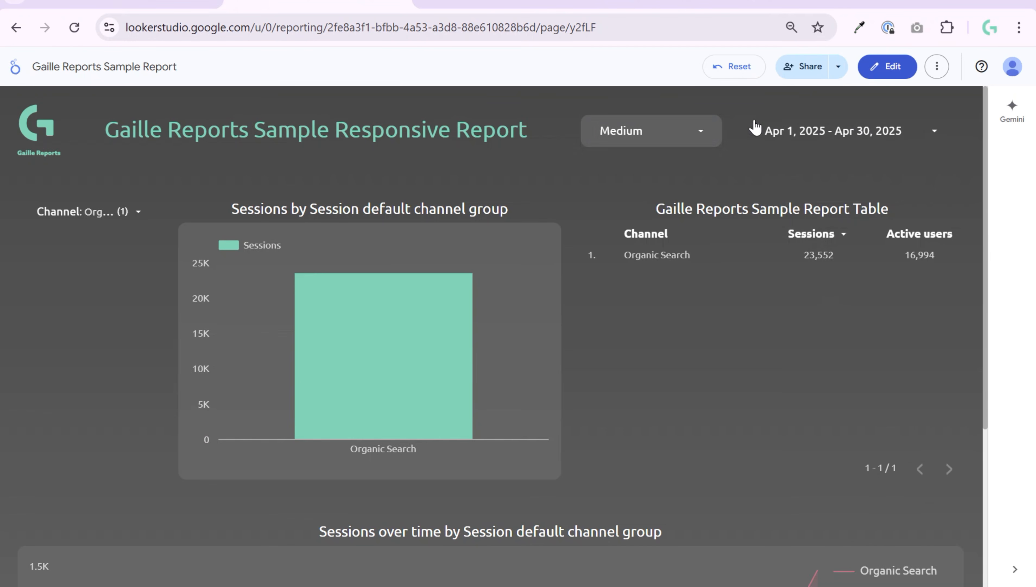
click(702, 133)
click(854, 311)
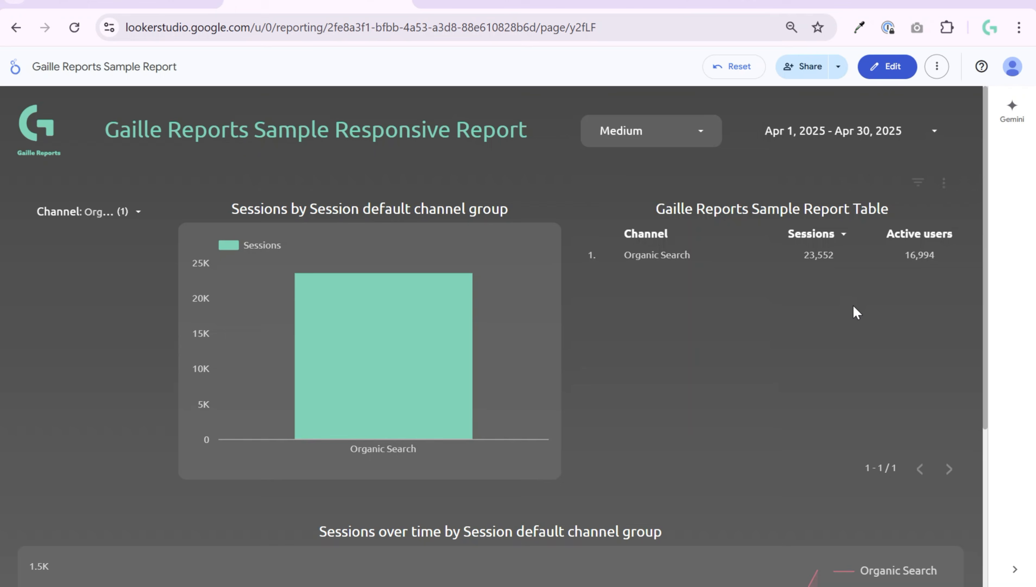
Return the report to edit mode and look over its sections.
click(887, 68)
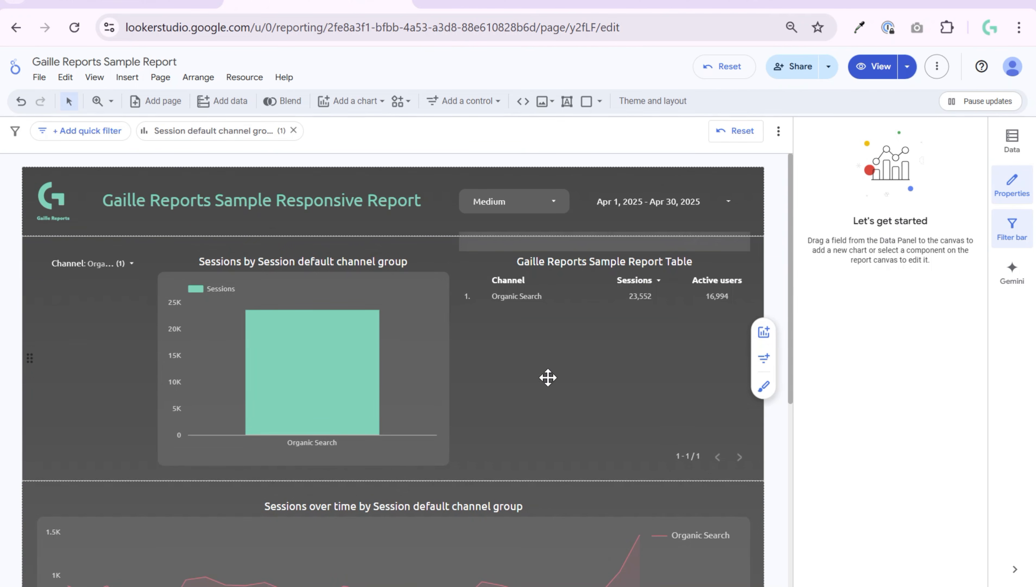
click(83, 316)
click(12, 252)
scroll(772, 509, down, 5)
scroll(764, 485, up, 5)
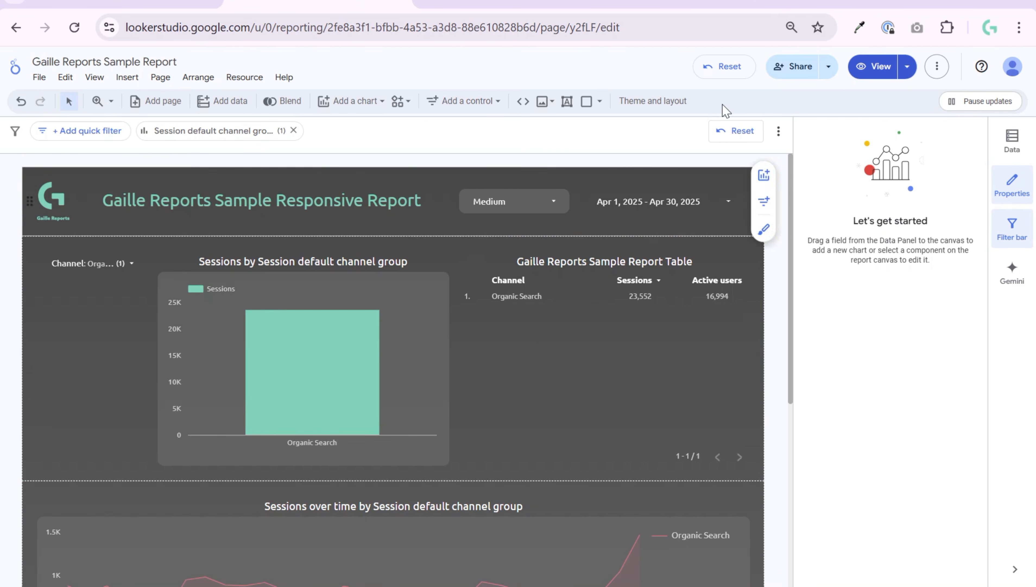
Switch to the Google Cloud page on creating a responsive report and read its "Limitations of responsive reports" section.
click(509, 3)
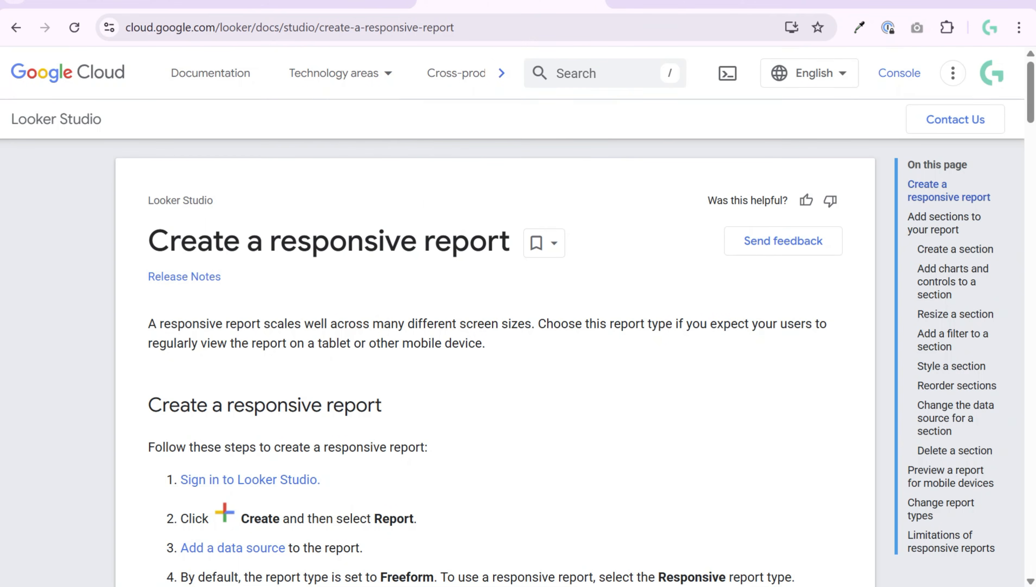
scroll(654, 329, down, 20)
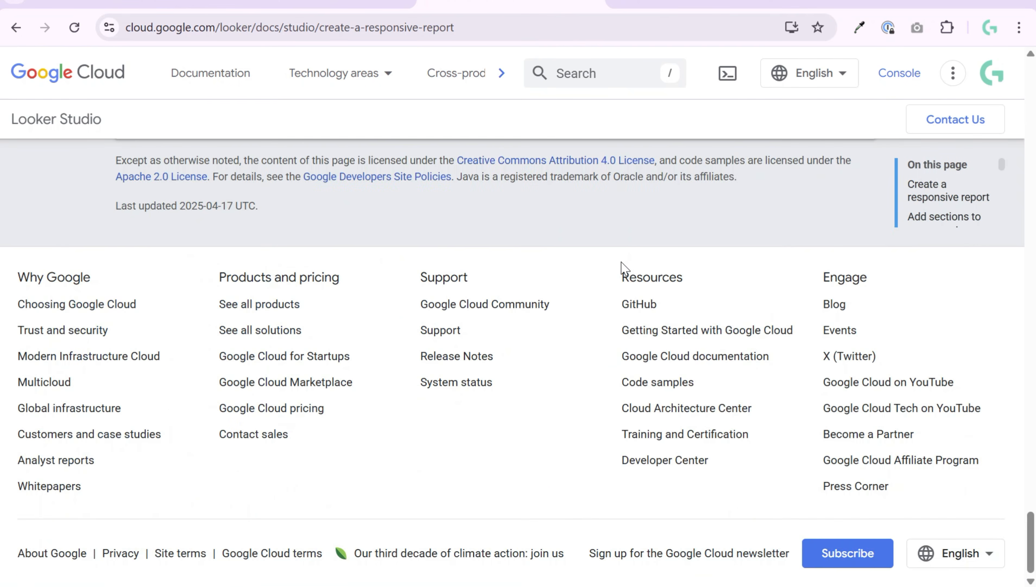
scroll(620, 269, up, 5)
drag(142, 260, 435, 245)
click(479, 225)
scroll(607, 284, down, 2)
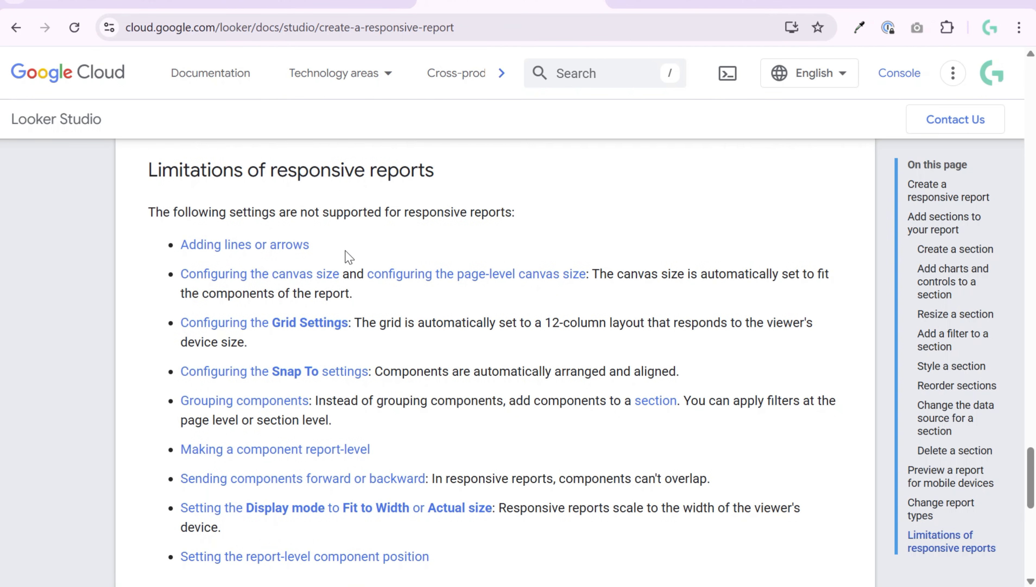
drag(349, 257, 145, 242)
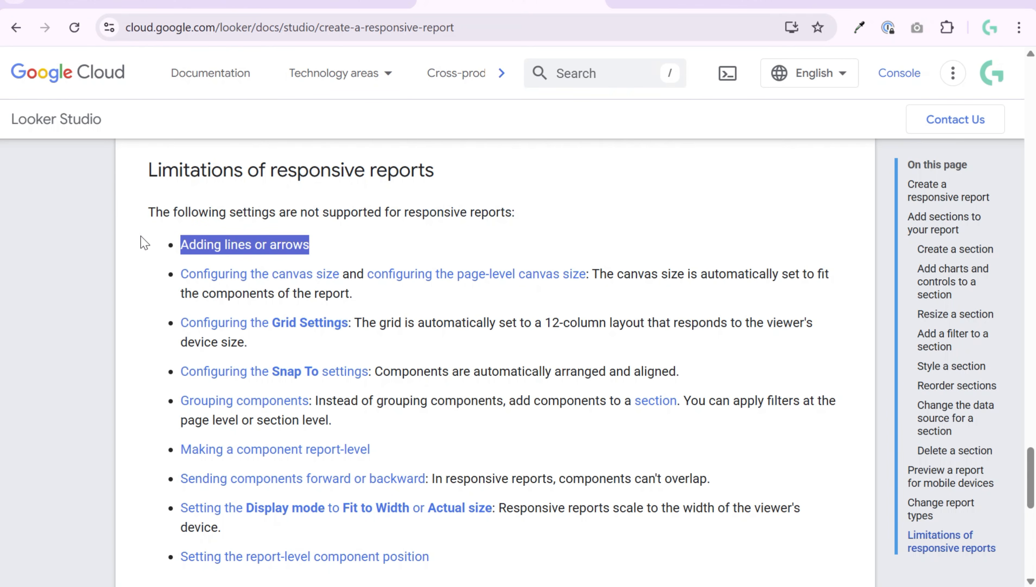
click(461, 251)
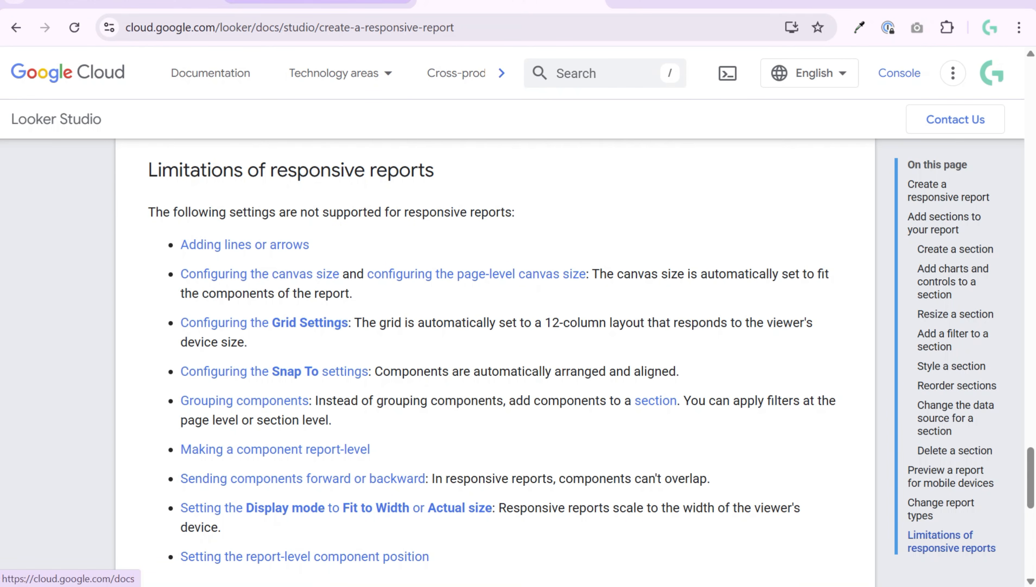
Open the report's Theme and Layout settings, then return to the documentation and highlight the note about the 12-column grid.
click(318, 3)
click(664, 106)
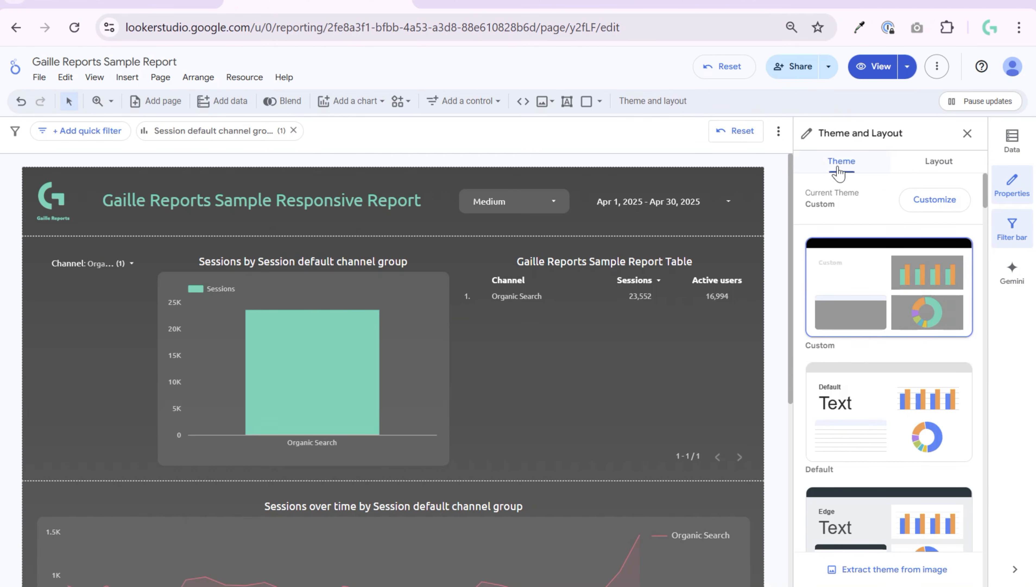
click(515, 2)
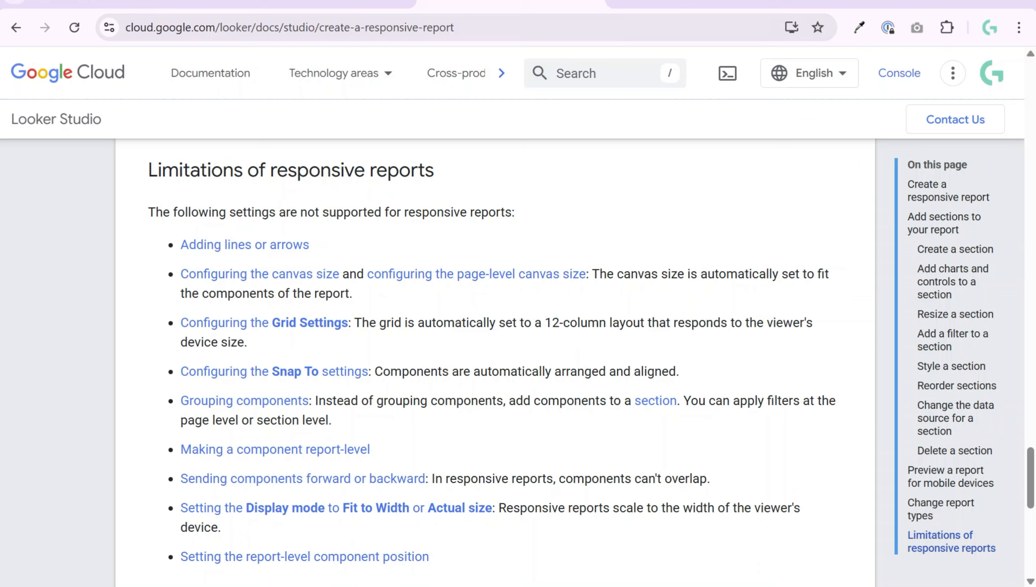
click(329, 3)
click(509, 3)
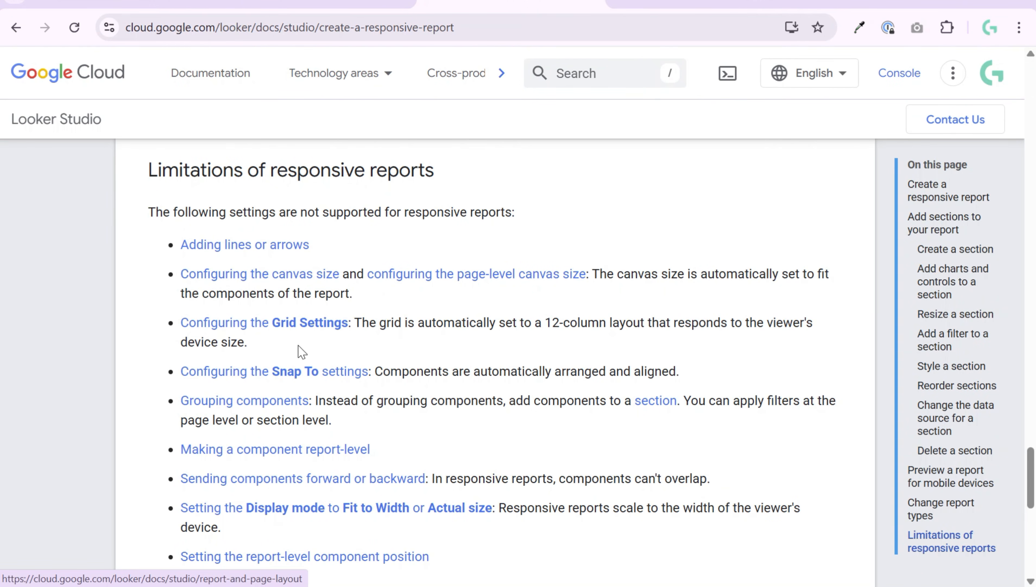
drag(477, 322, 620, 324)
Switch back to the report and try to widen the bar chart slightly toward the Channel drop-down.
click(324, 3)
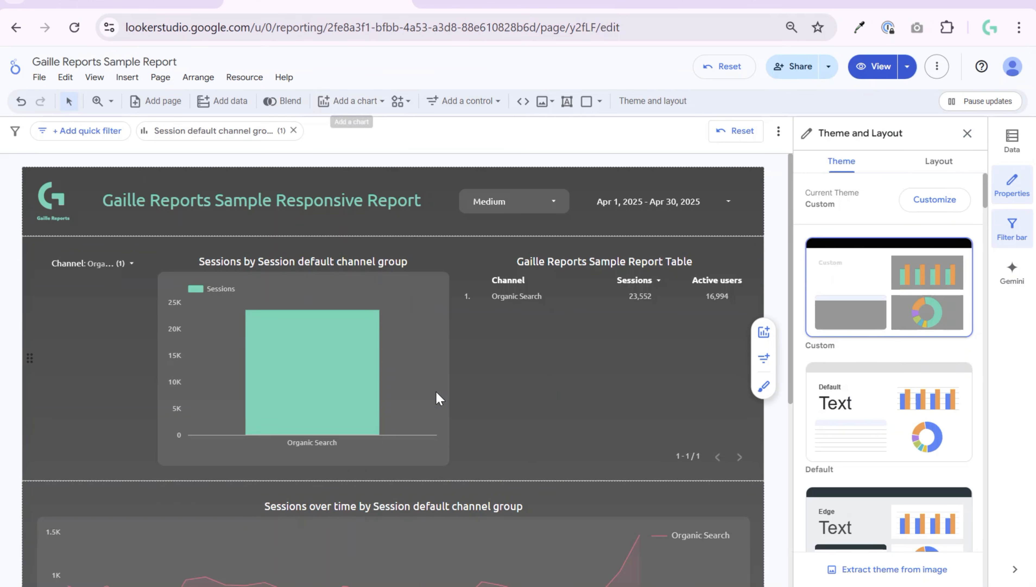
click(438, 399)
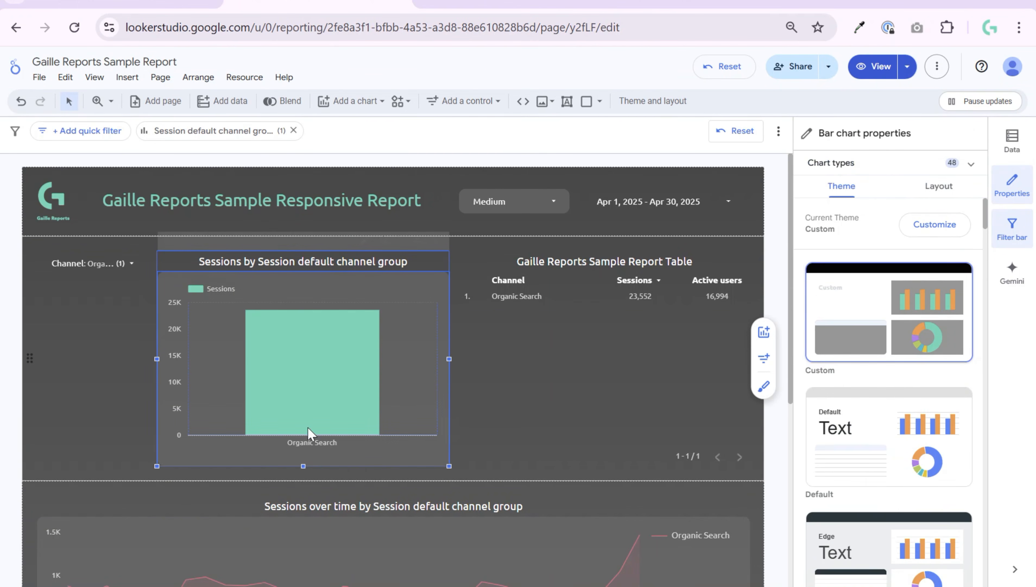
click(155, 356)
click(166, 359)
drag(156, 358, 125, 357)
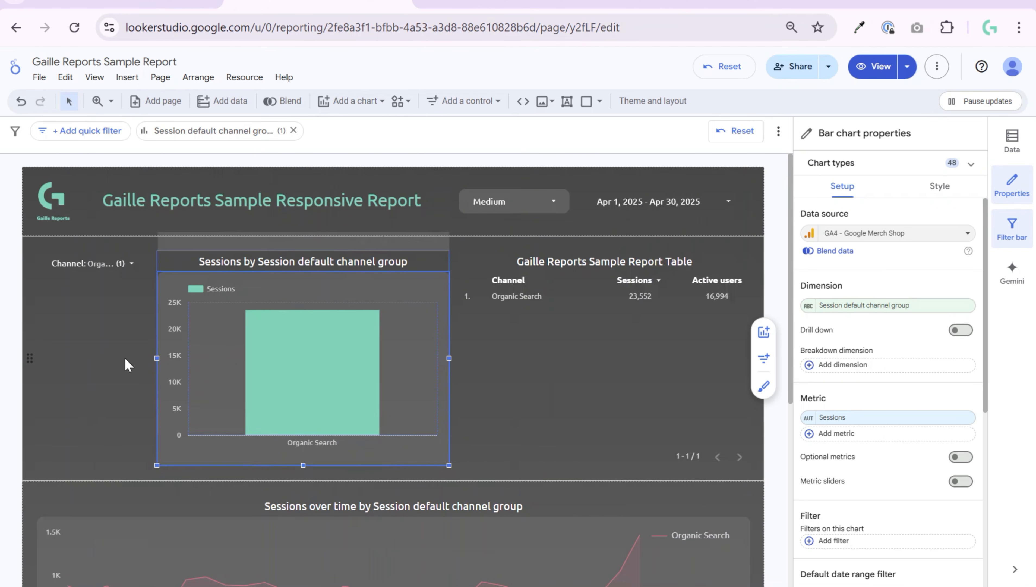
Examine the bar chart's style options and the Channel drop-down's style and setup options.
click(940, 186)
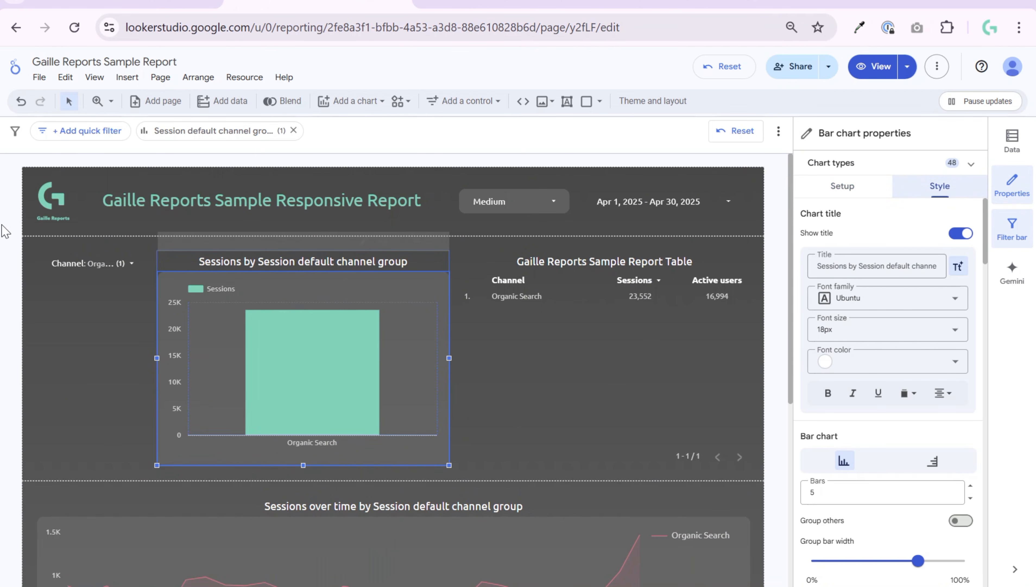
click(91, 263)
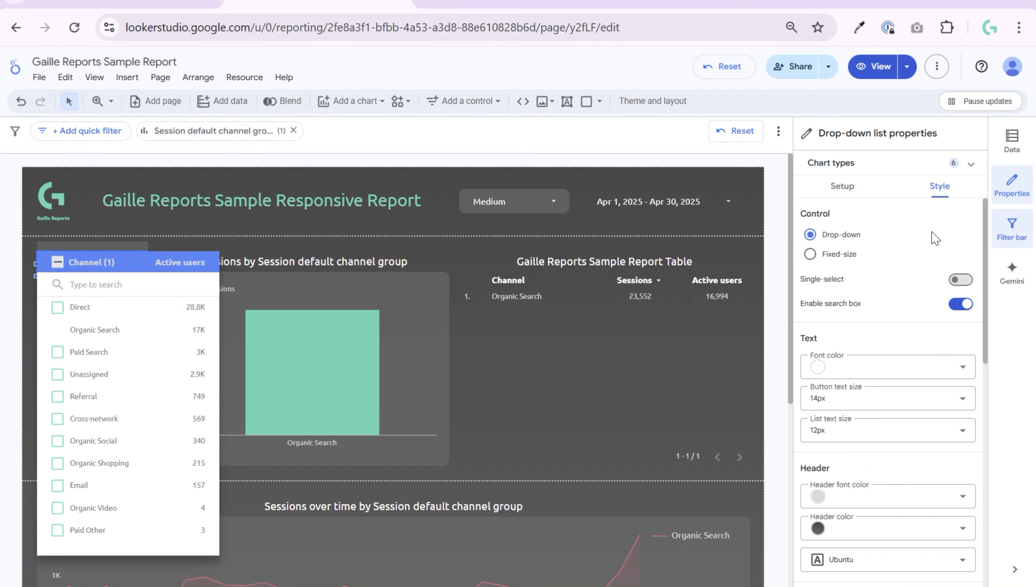
scroll(926, 407, down, 8)
scroll(926, 407, up, 8)
click(850, 190)
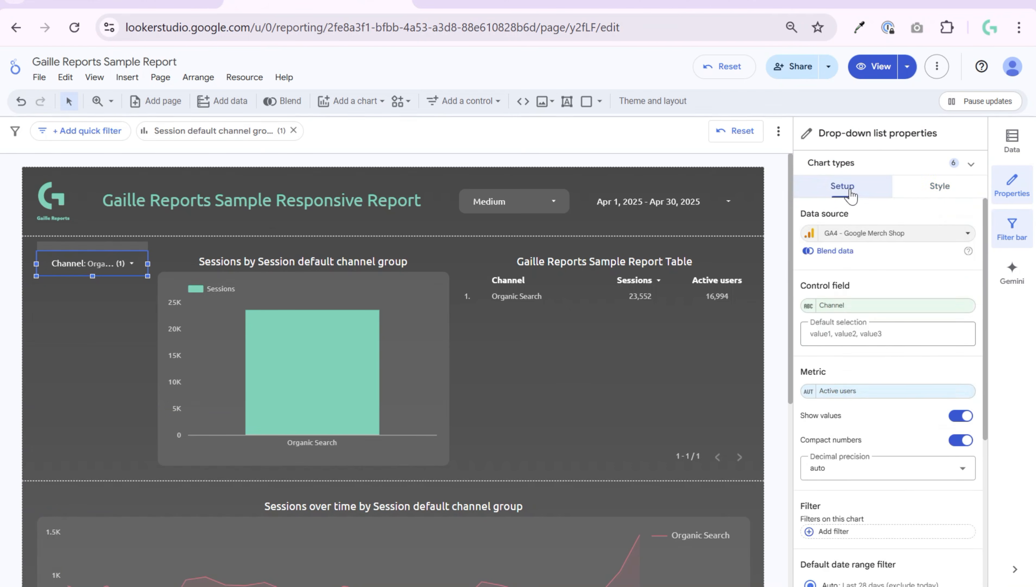
scroll(934, 345, down, 5)
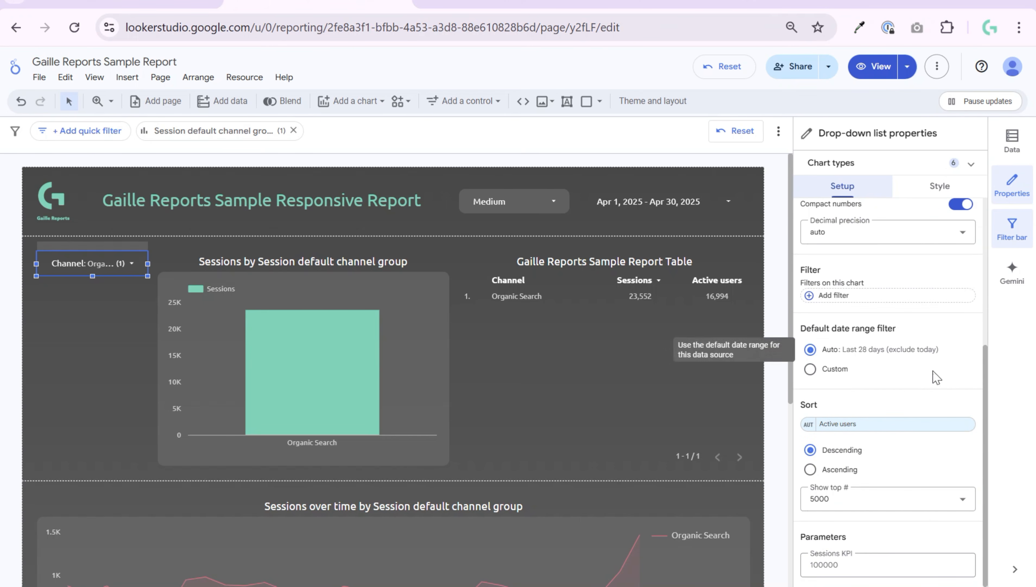
Return to the responsive report documentation and highlight the Snap To settings and Grouping components limitations while reading them.
click(437, 6)
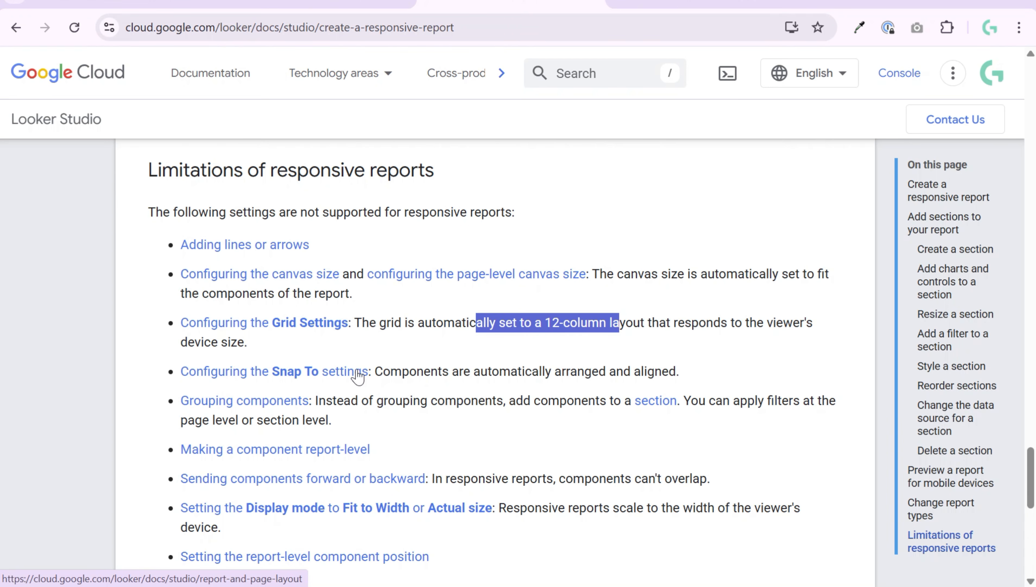
drag(704, 366, 238, 347)
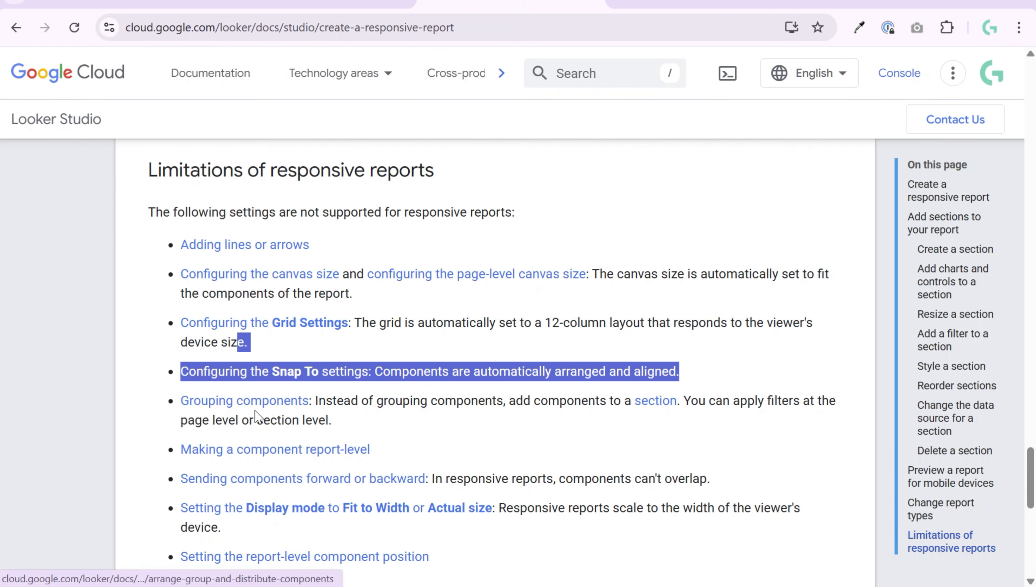
drag(318, 401, 648, 406)
drag(764, 401, 814, 427)
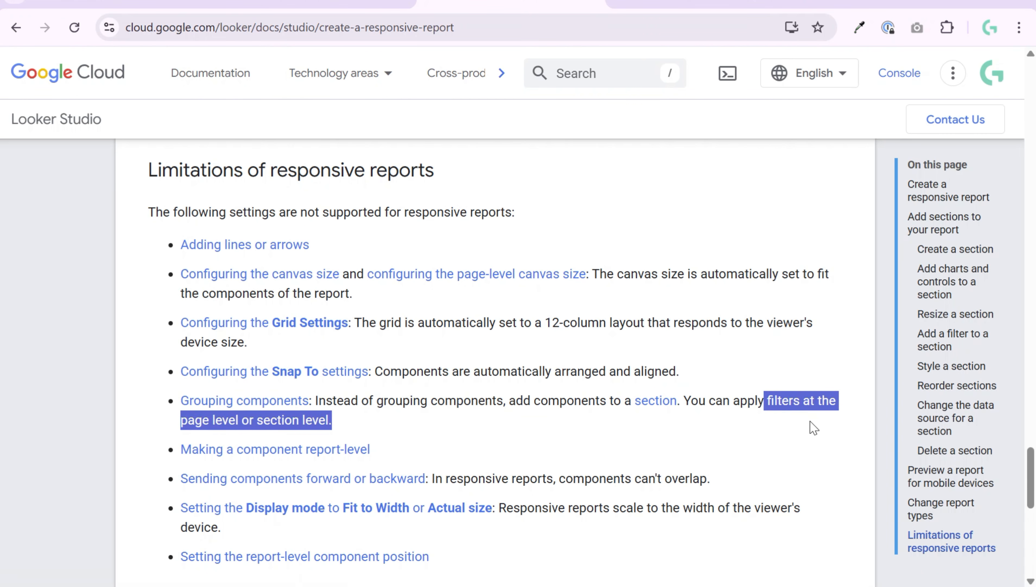
click(354, 427)
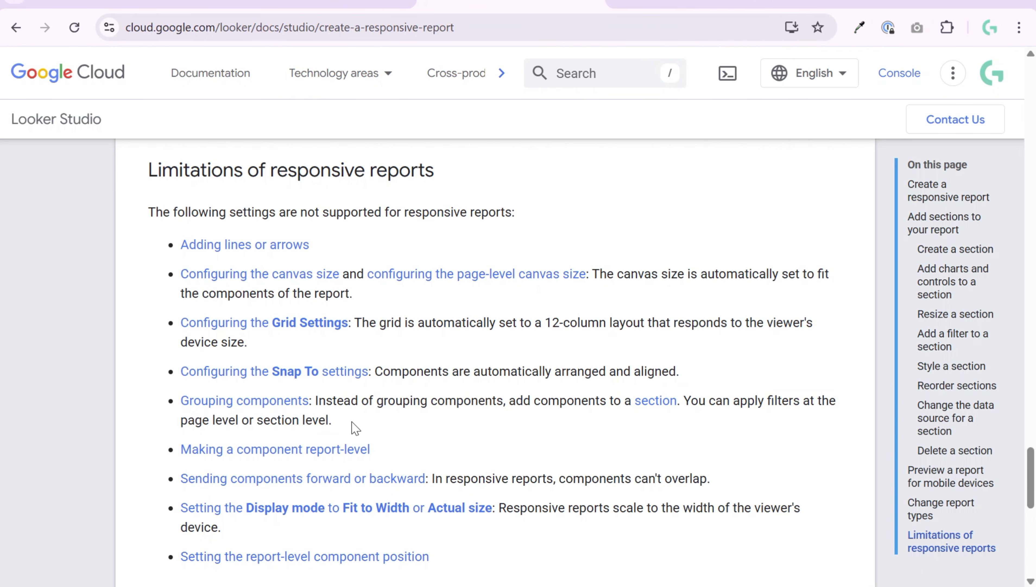
drag(353, 427, 185, 394)
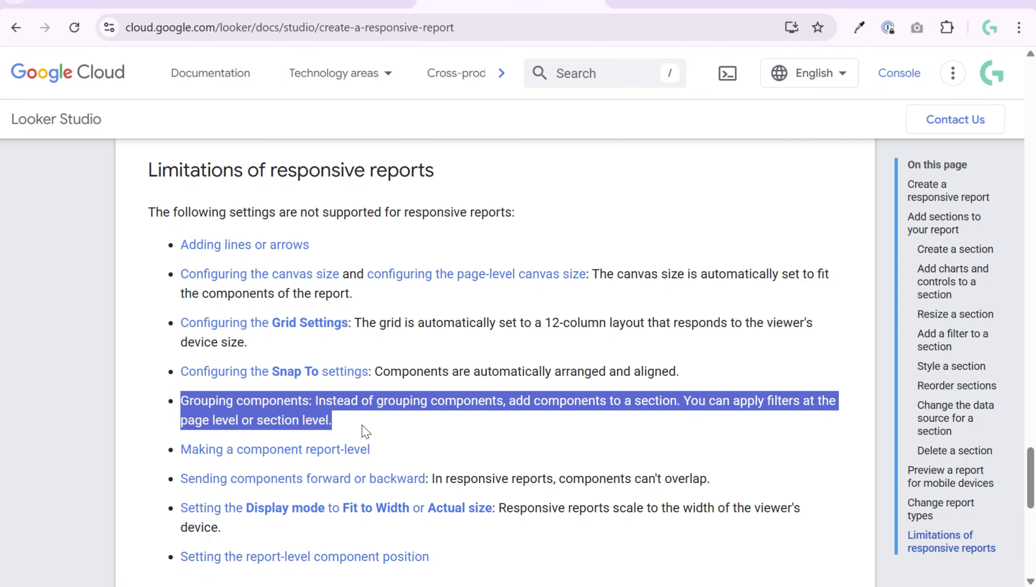
Switch back to the report and examine the Channel drop-down's value list and style options, including padding and border.
click(314, 2)
click(771, 278)
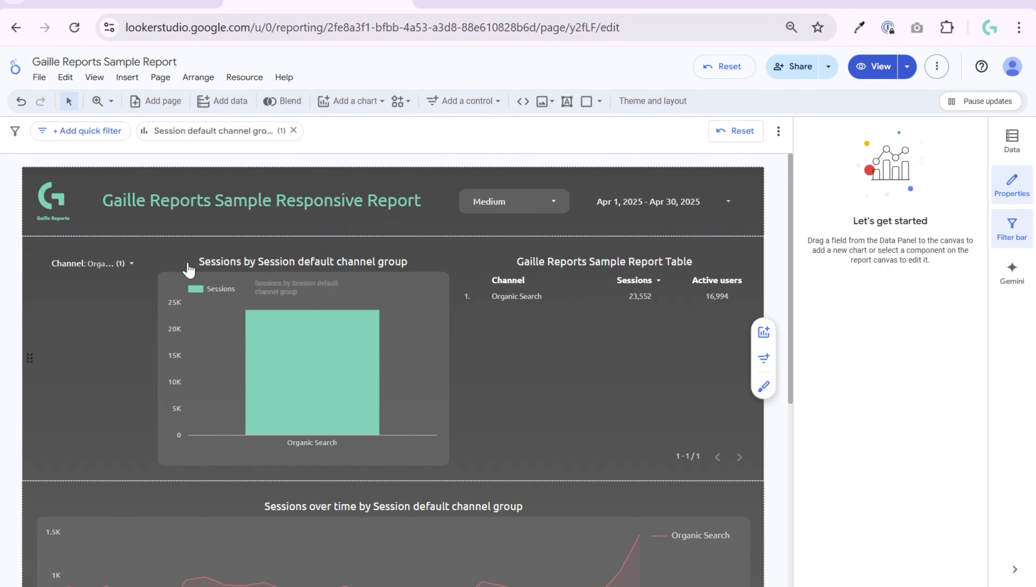
click(104, 260)
click(110, 259)
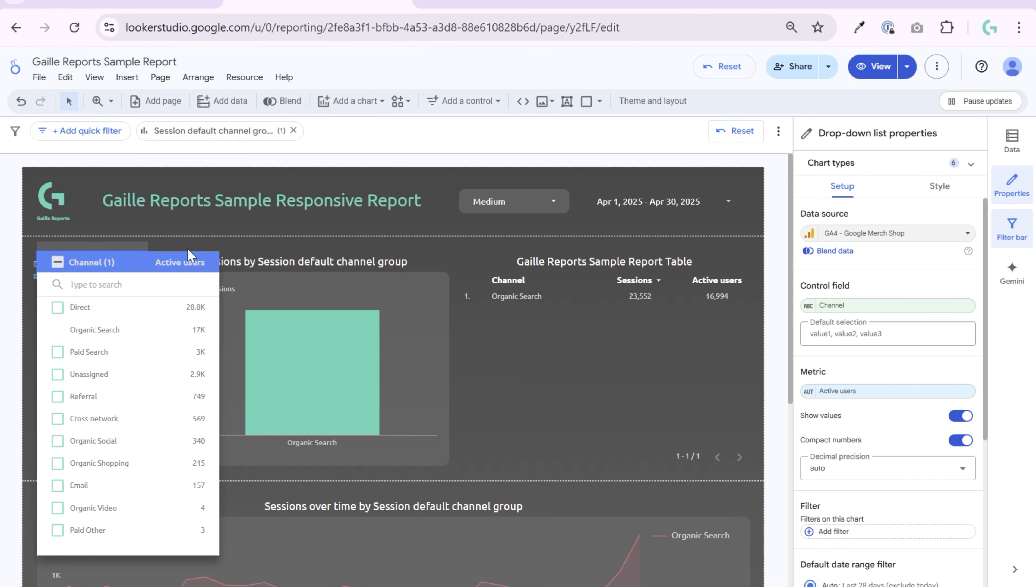
click(944, 193)
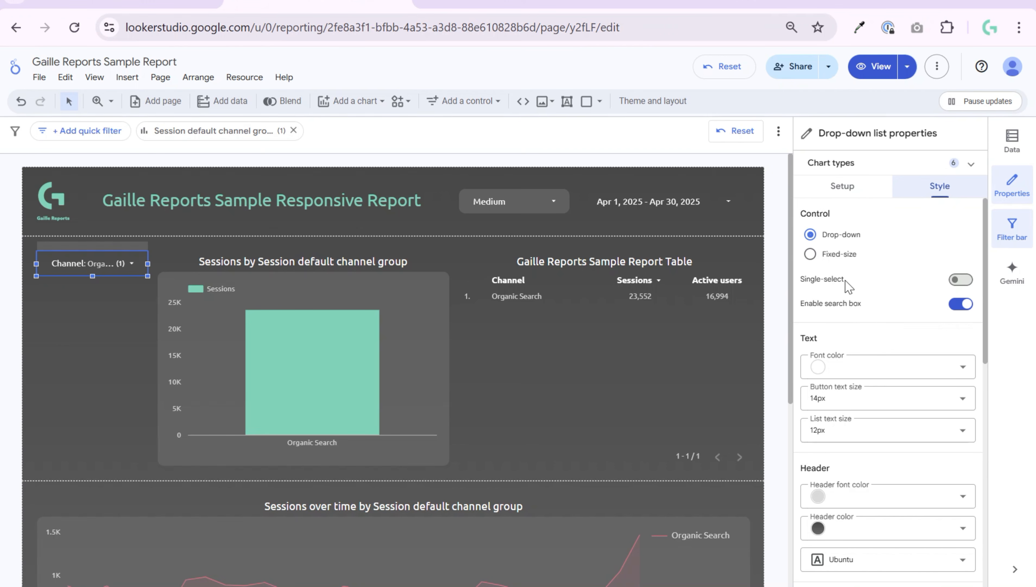
scroll(871, 328, down, 10)
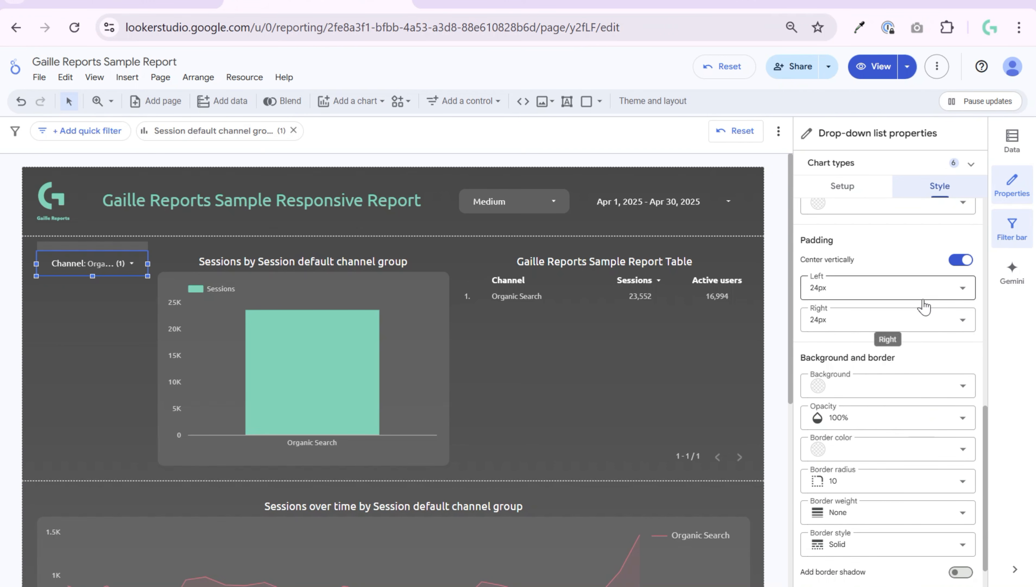
scroll(903, 349, up, 4)
scroll(957, 431, down, 5)
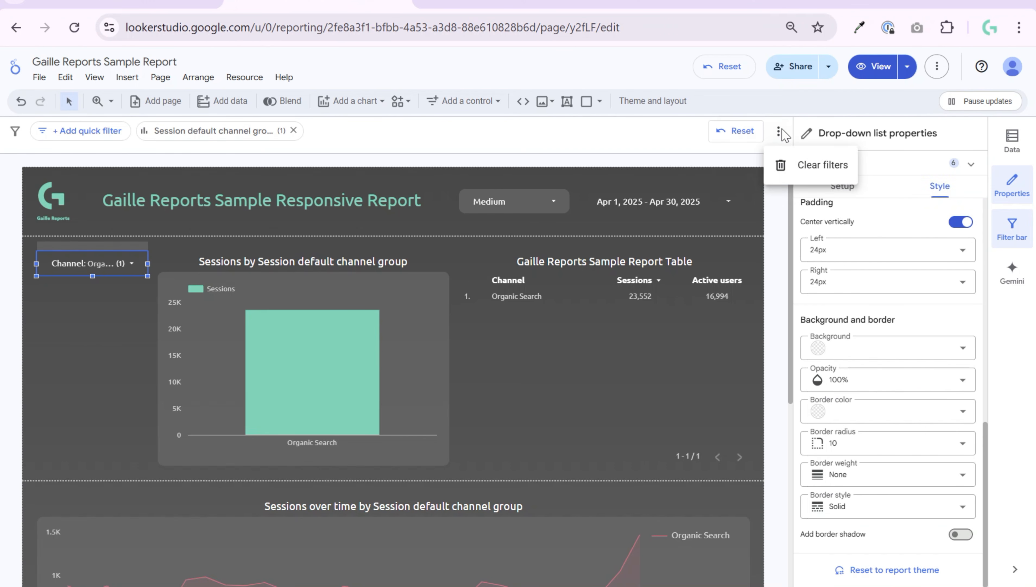
Remove the Session default channel group filter from the report and select the section containing the bar chart.
click(294, 130)
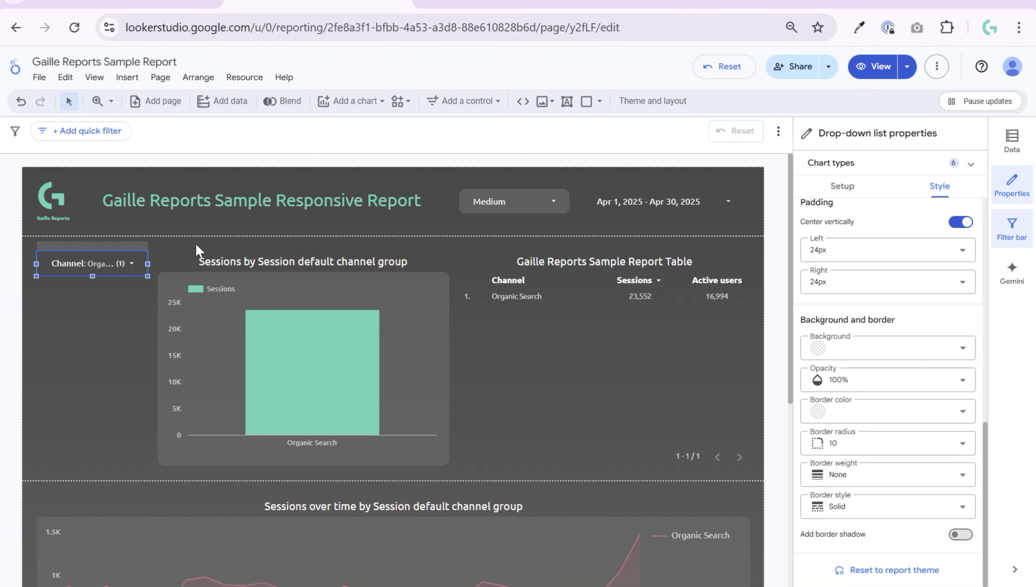
click(103, 355)
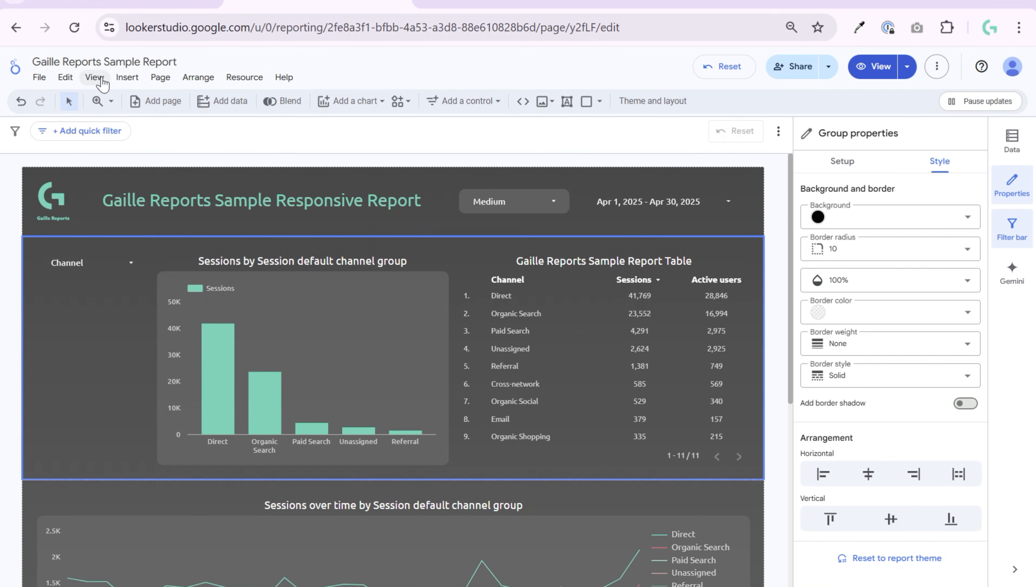
Open the report's Theme and Layout settings and review both the layout and theme options.
click(40, 77)
click(76, 121)
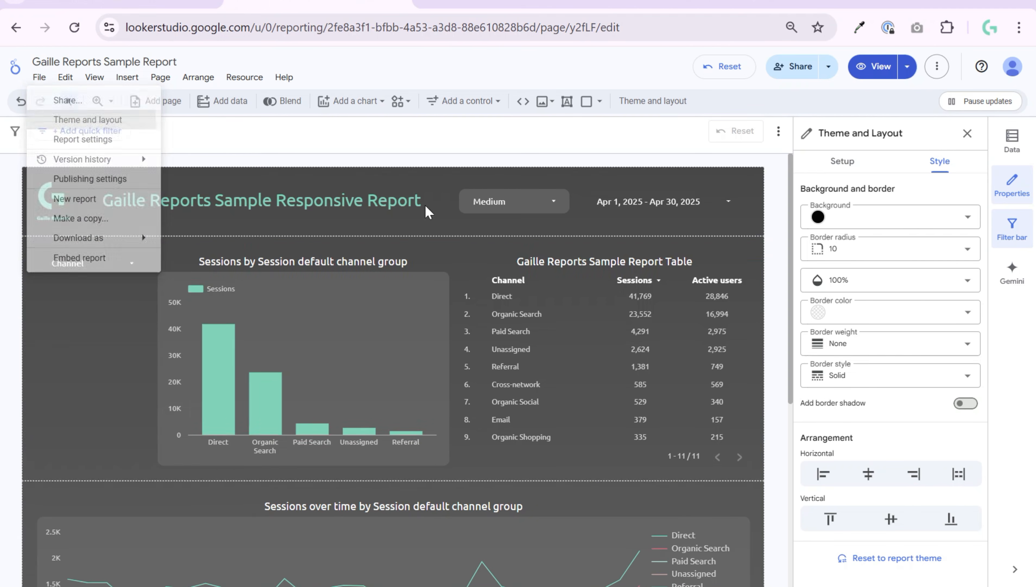
click(948, 175)
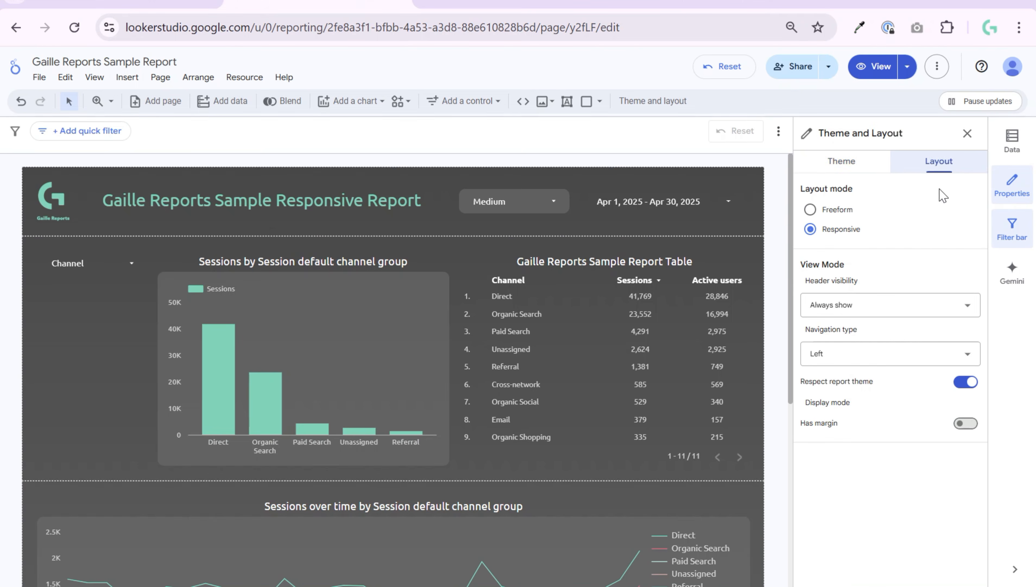
click(845, 165)
Open the report settings and examine the data source and report-level filter options.
click(40, 78)
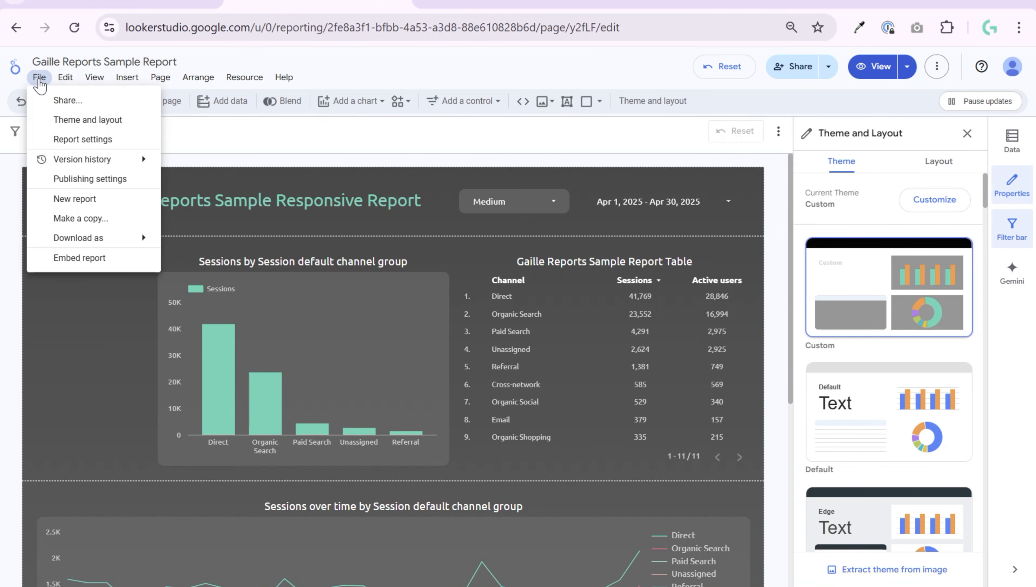
click(82, 139)
click(878, 186)
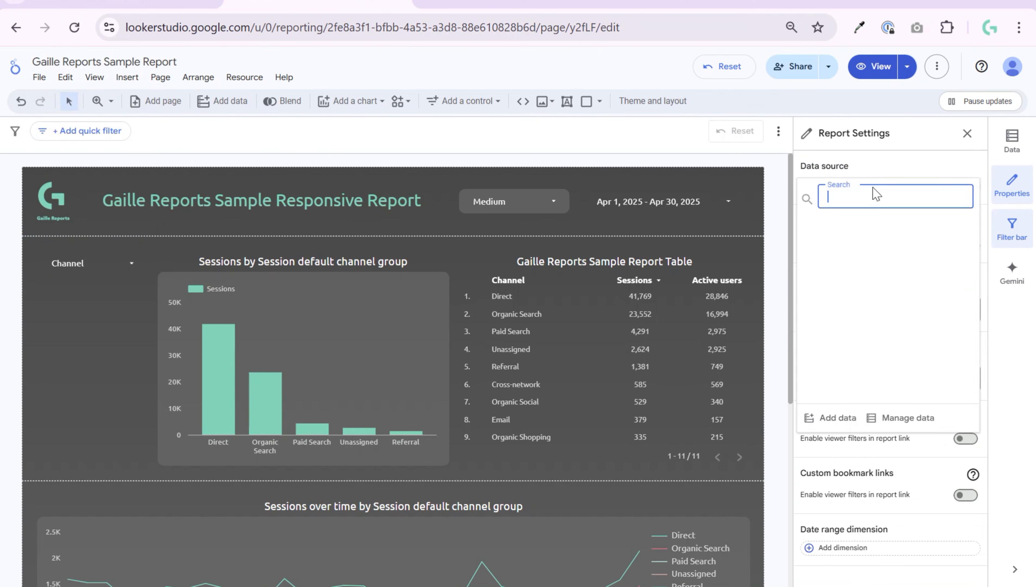
click(887, 245)
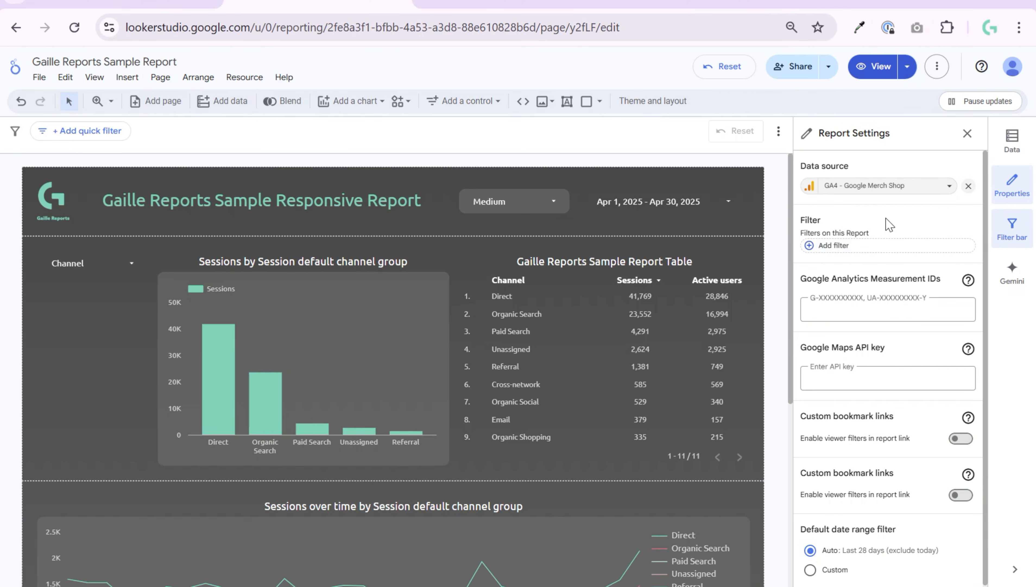
click(892, 245)
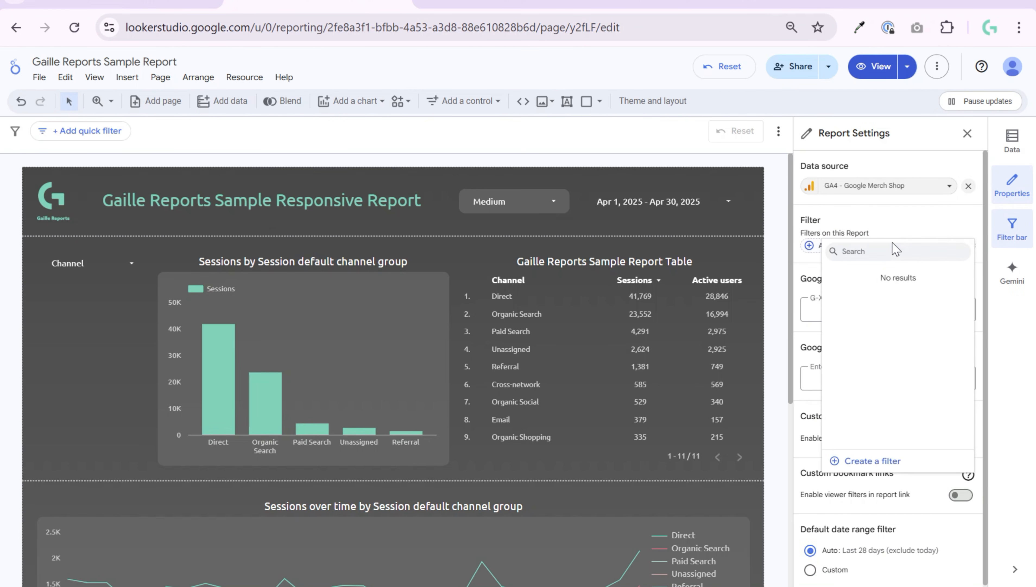
click(872, 228)
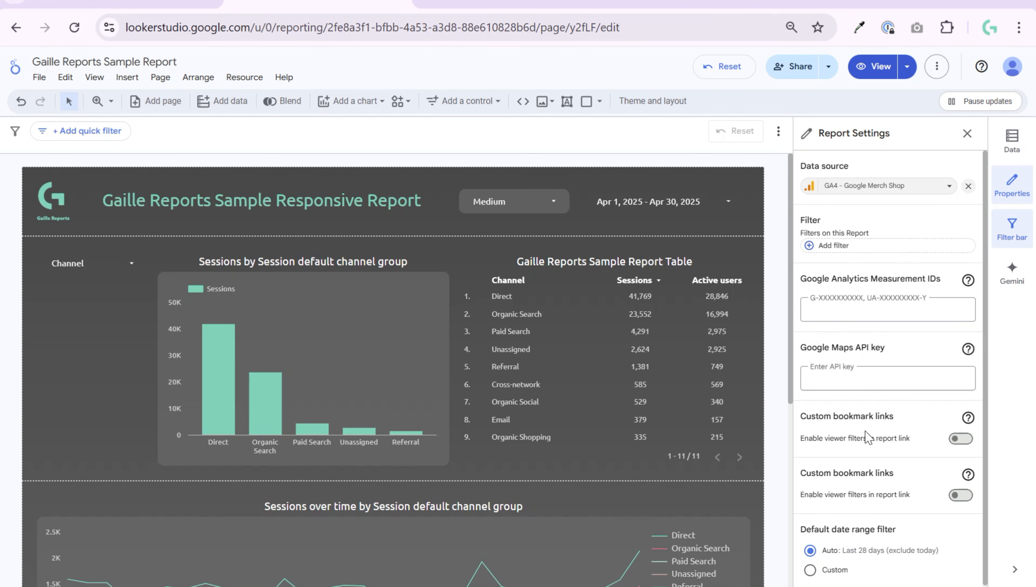
scroll(894, 476, down, 1)
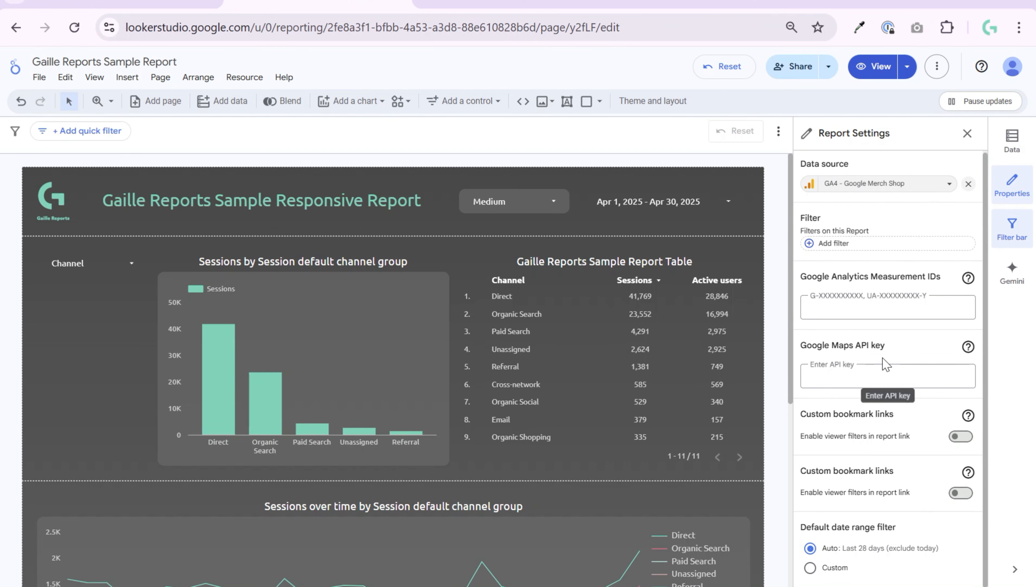
Inspect the header's Medium drop-down setup, then open the current page settings to see the page-level filter option.
click(484, 200)
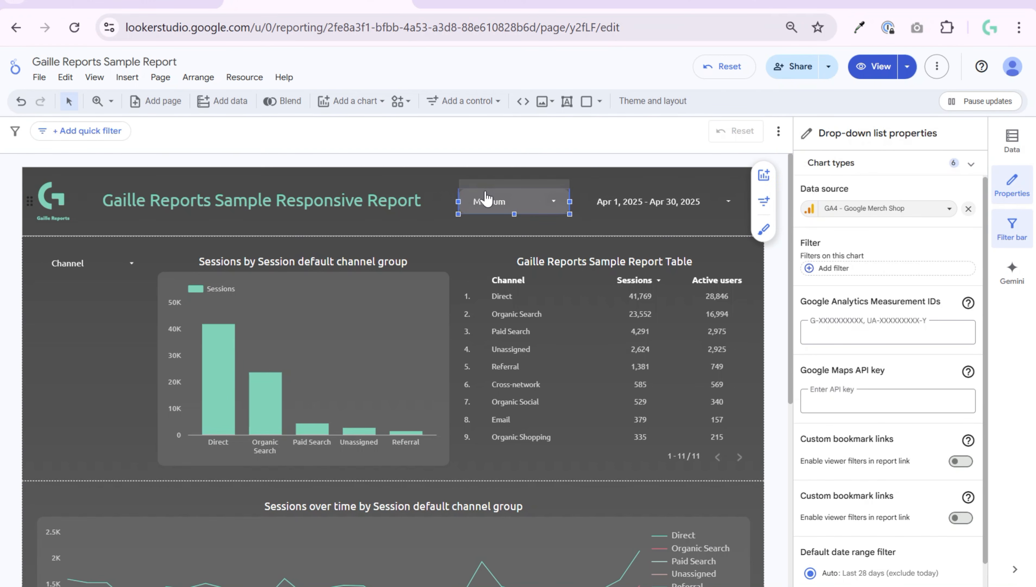
click(487, 197)
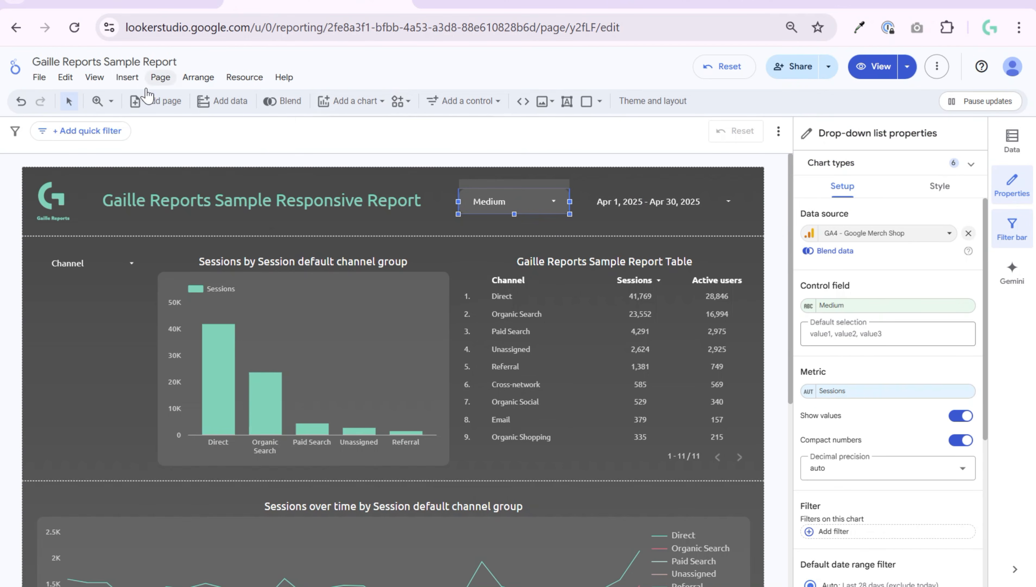
click(160, 76)
click(237, 158)
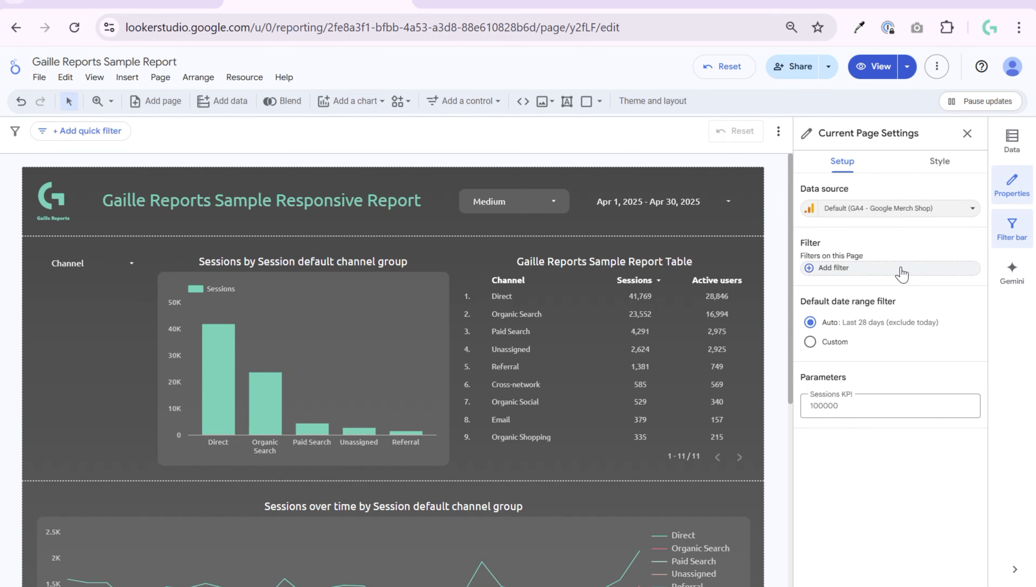
Compare the setup properties of the header section, the bar chart section and the Channel drop-down.
click(566, 186)
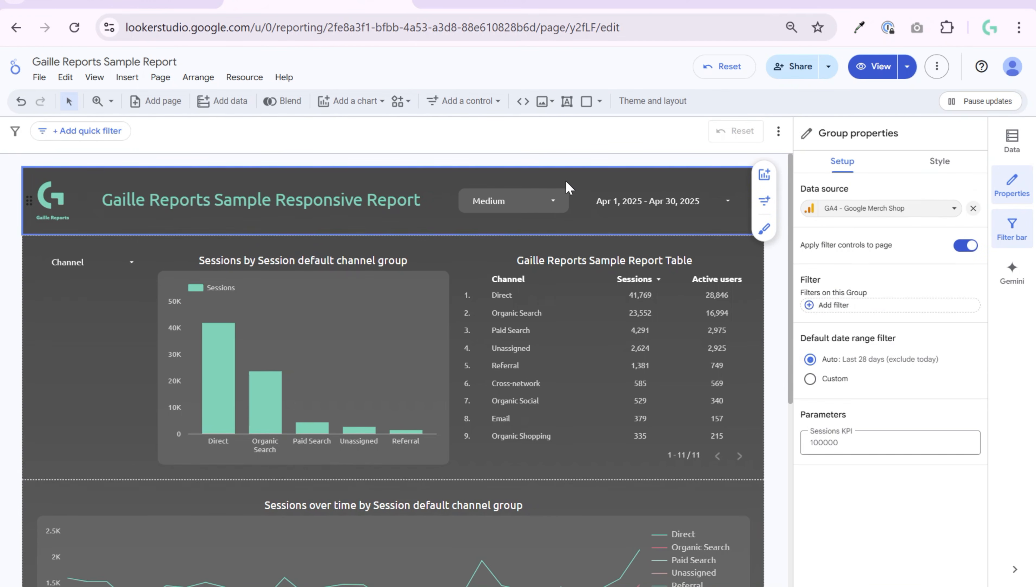
click(58, 345)
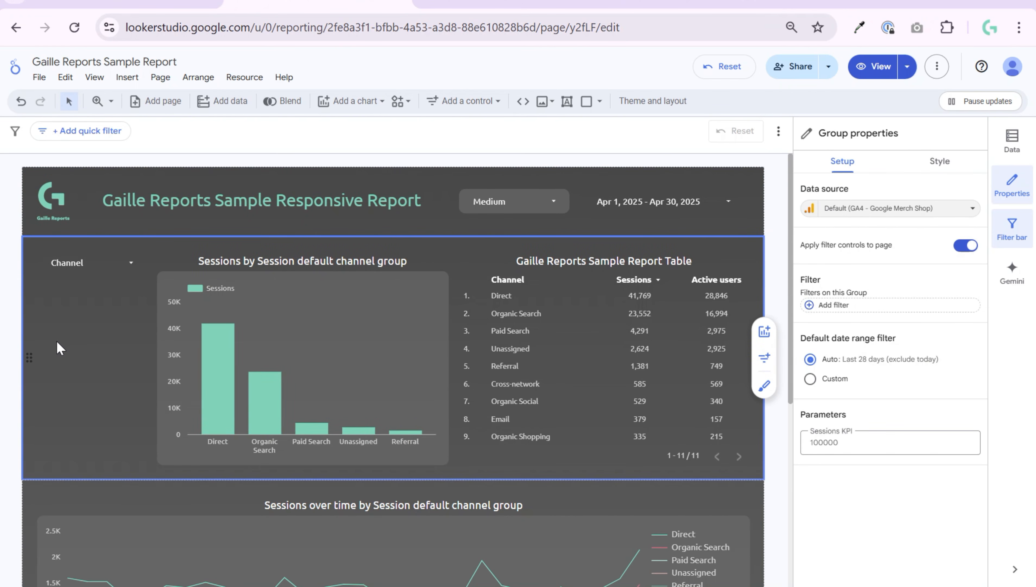
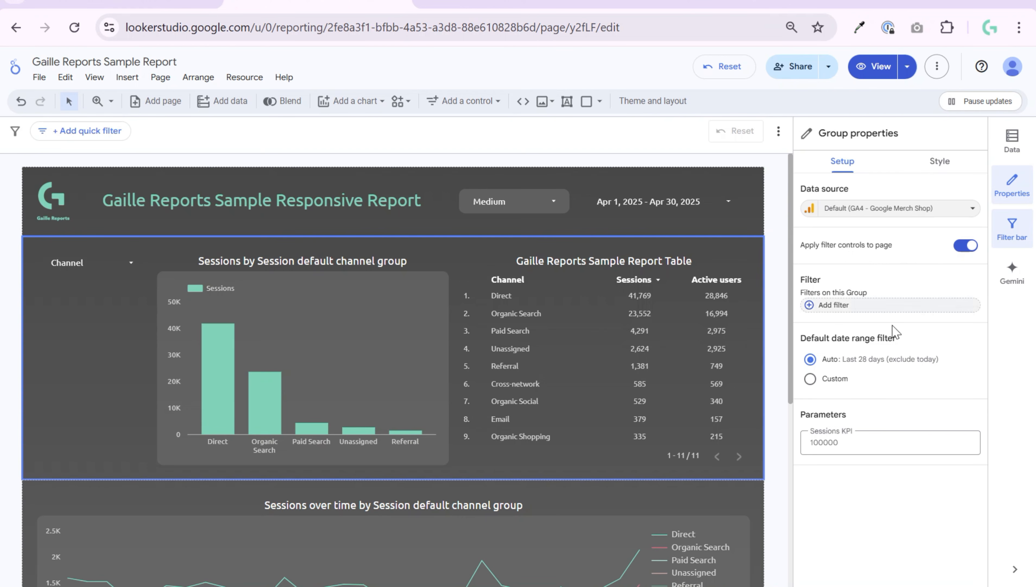
click(123, 267)
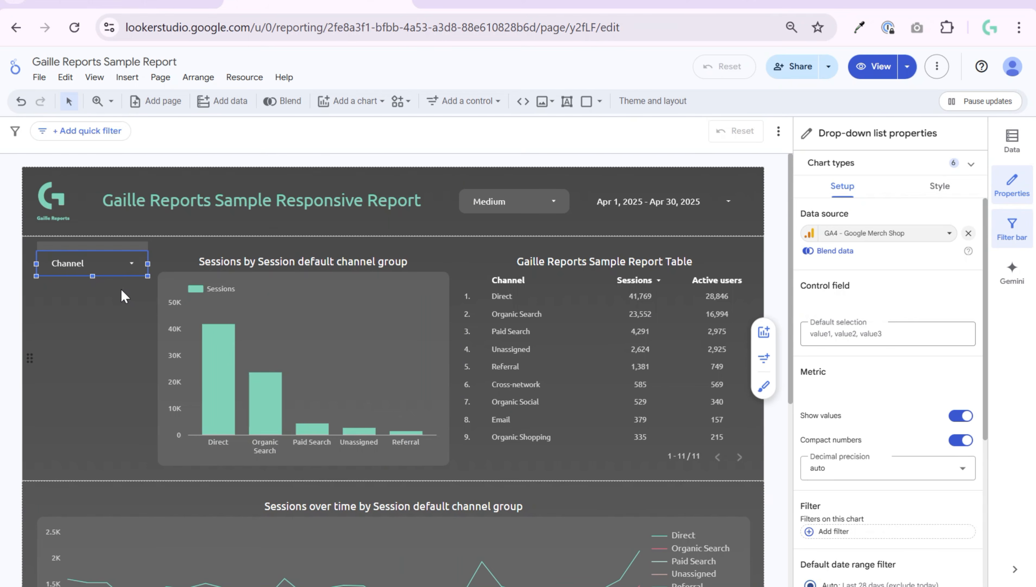
Start a new filter on the section containing the bar chart and name it "test".
click(121, 288)
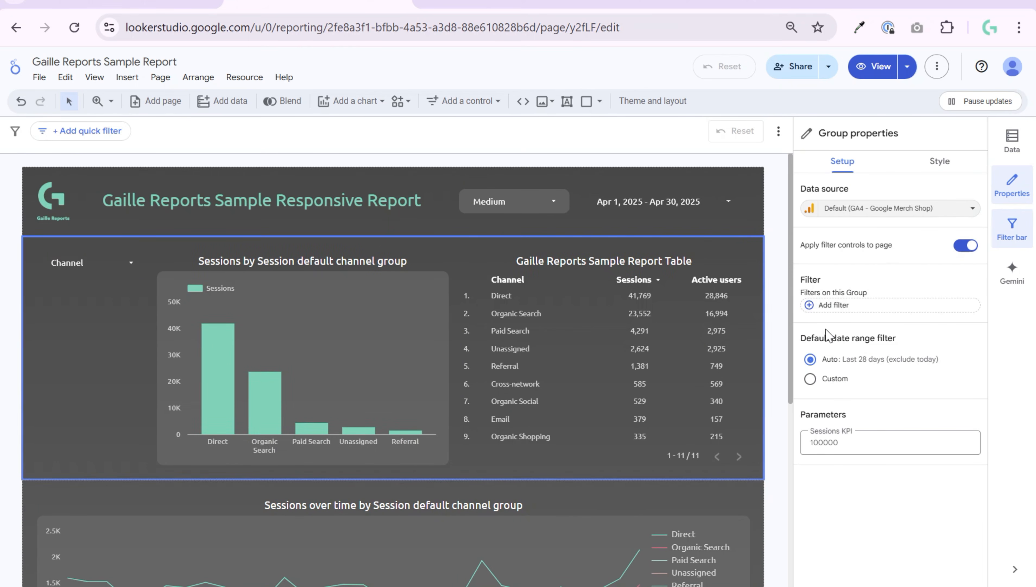
click(863, 305)
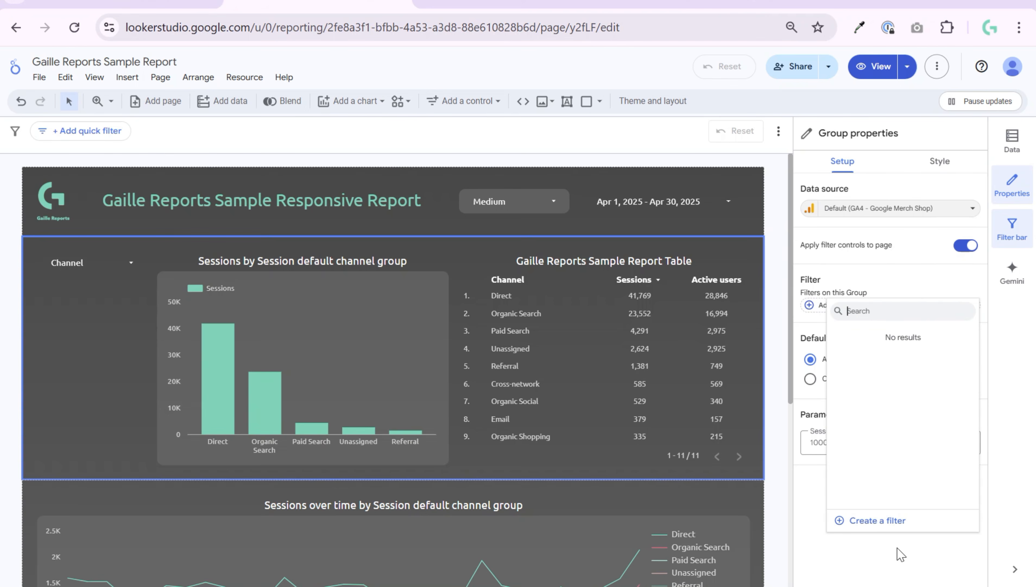
click(900, 522)
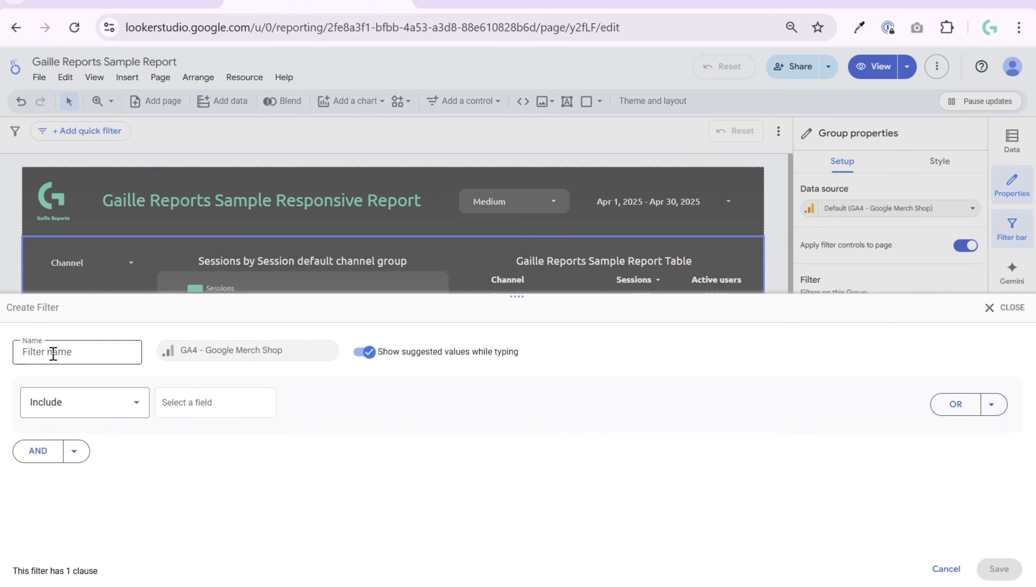
click(53, 353)
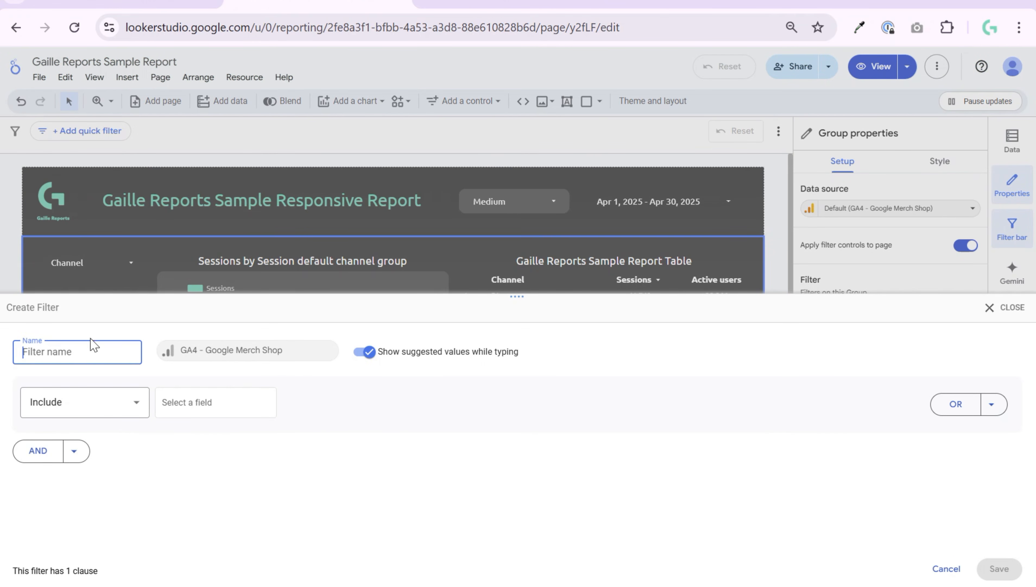
text(test)
Set the filter's Include clause to use the Session default channel group field.
click(209, 400)
text(medium)
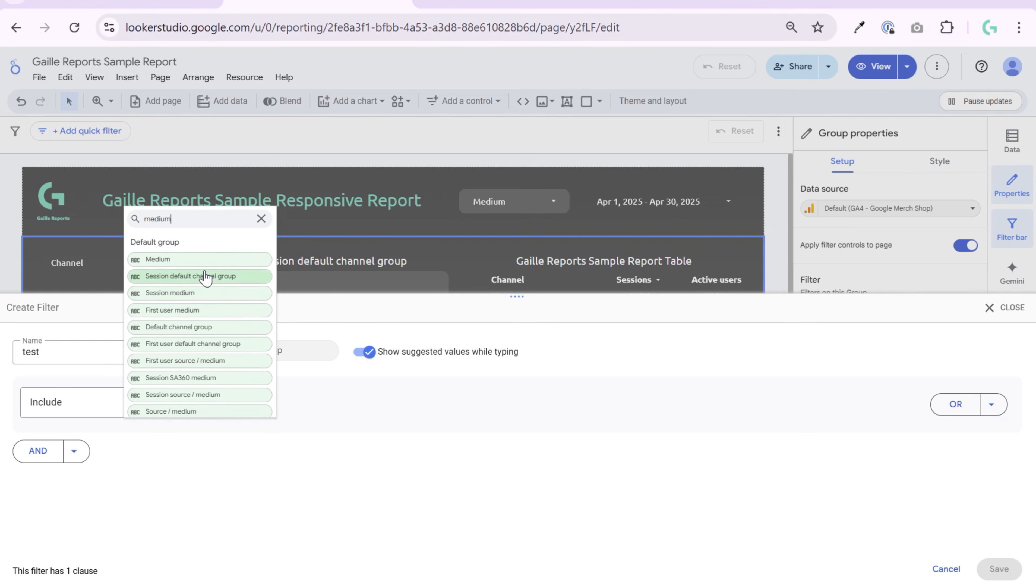
drag(180, 218, 94, 213)
text(def)
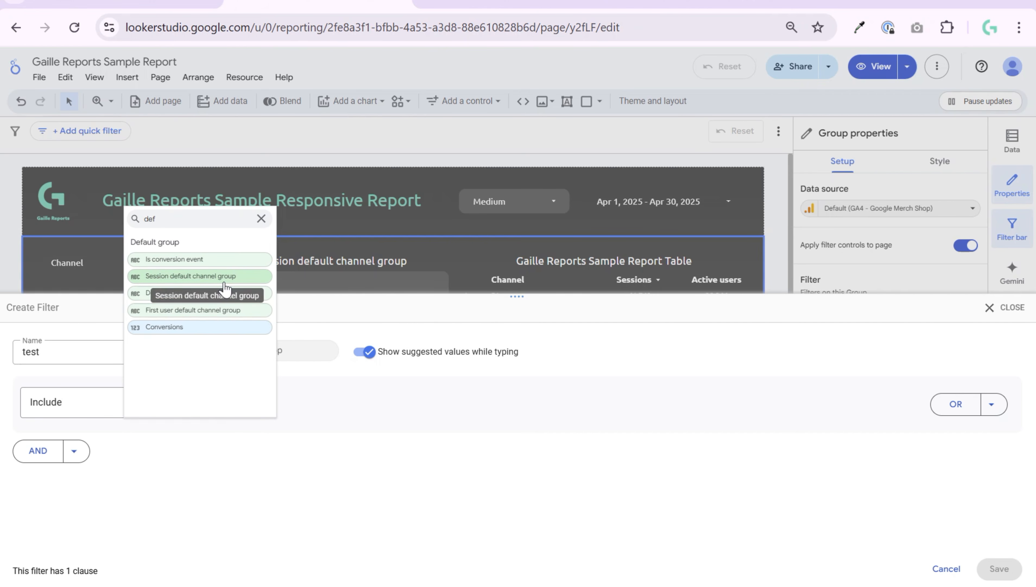
click(217, 282)
Set the filter clause's condition to Equal to (=) Paid Search and save the filter.
click(416, 403)
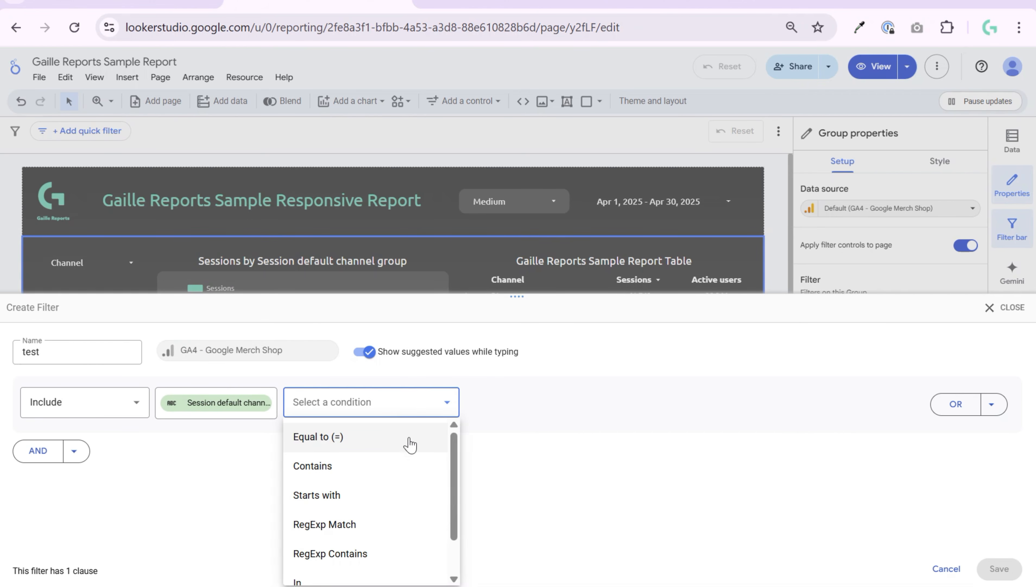
click(409, 437)
click(530, 407)
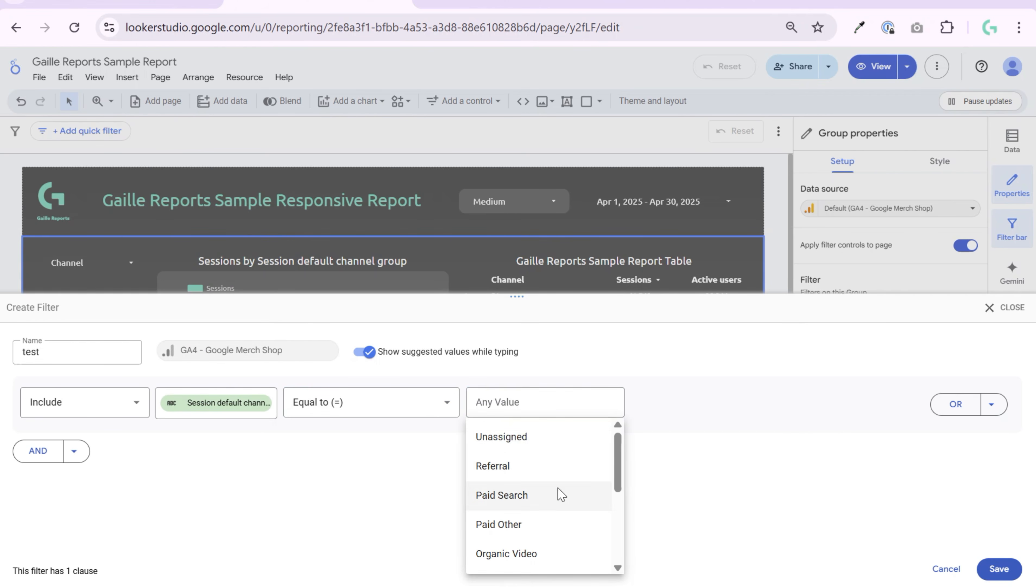
click(625, 491)
click(1001, 567)
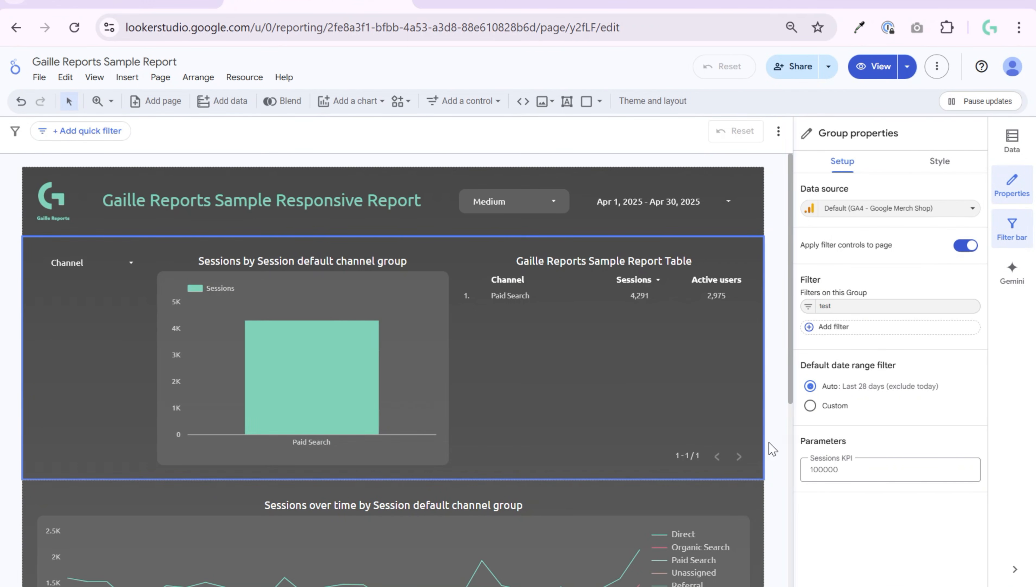
Check the filter's effect across the page's charts and on the values listed in the Channel drop-down.
scroll(774, 450, down, 5)
scroll(776, 454, up, 5)
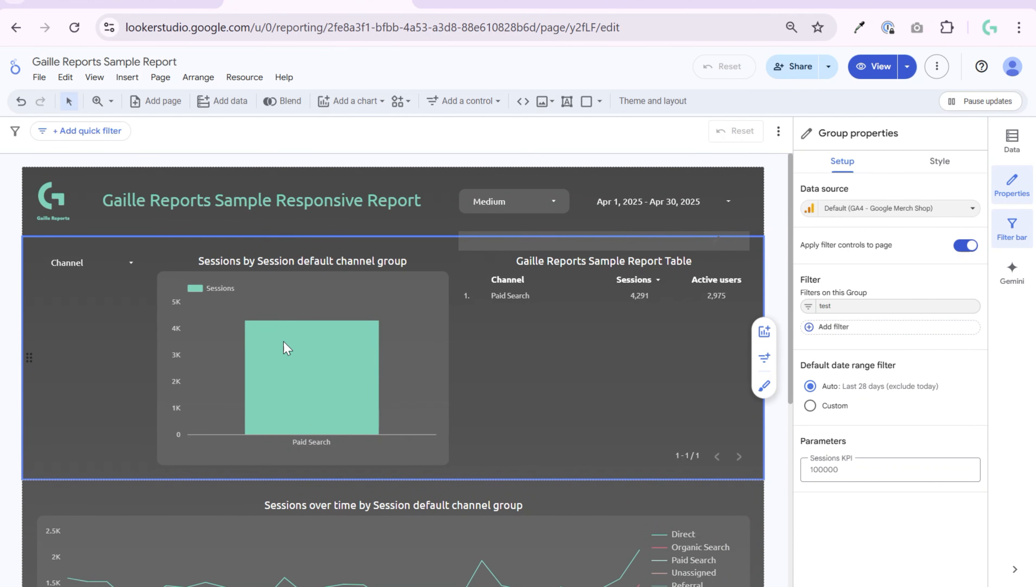
click(529, 225)
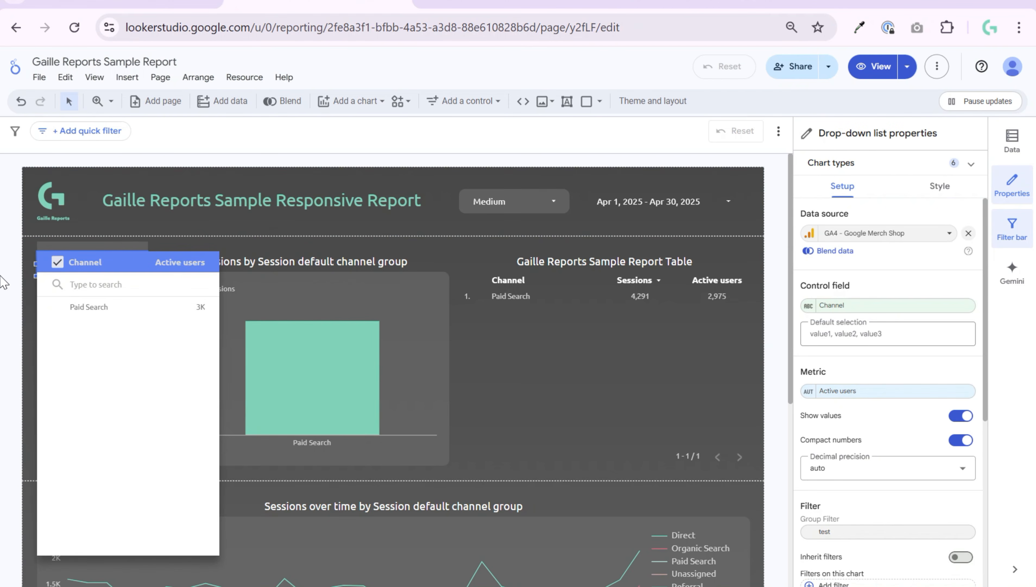
click(15, 271)
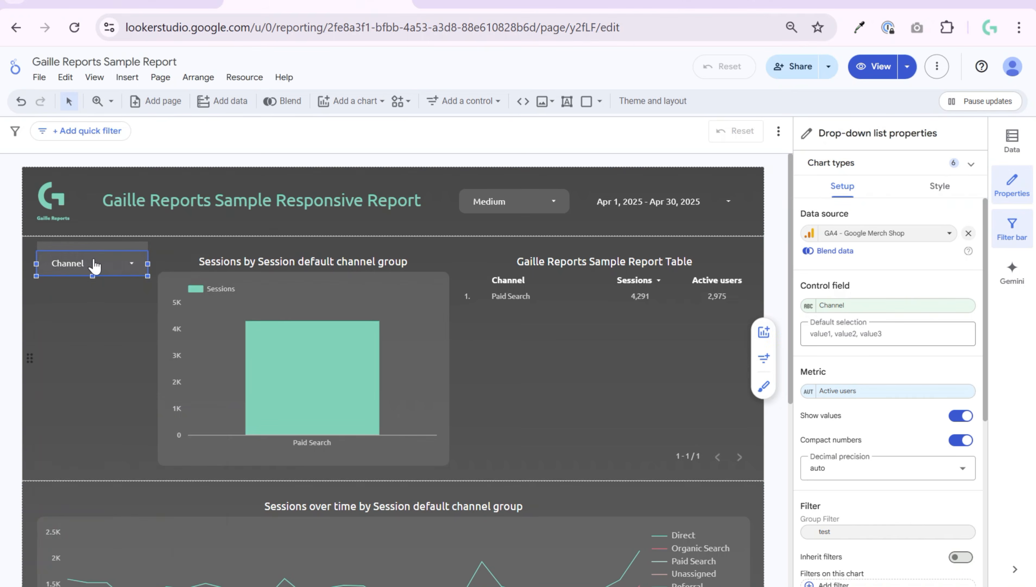
Move the Channel drop-down into the header before the Medium drop-down, and narrow the report title so it wraps onto two lines.
drag(46, 266, 404, 212)
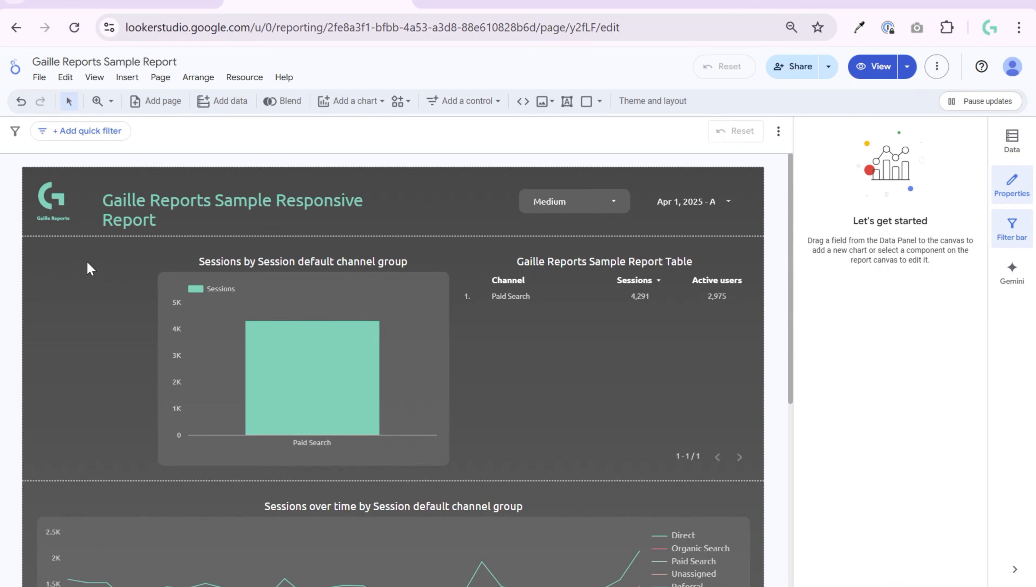
click(417, 200)
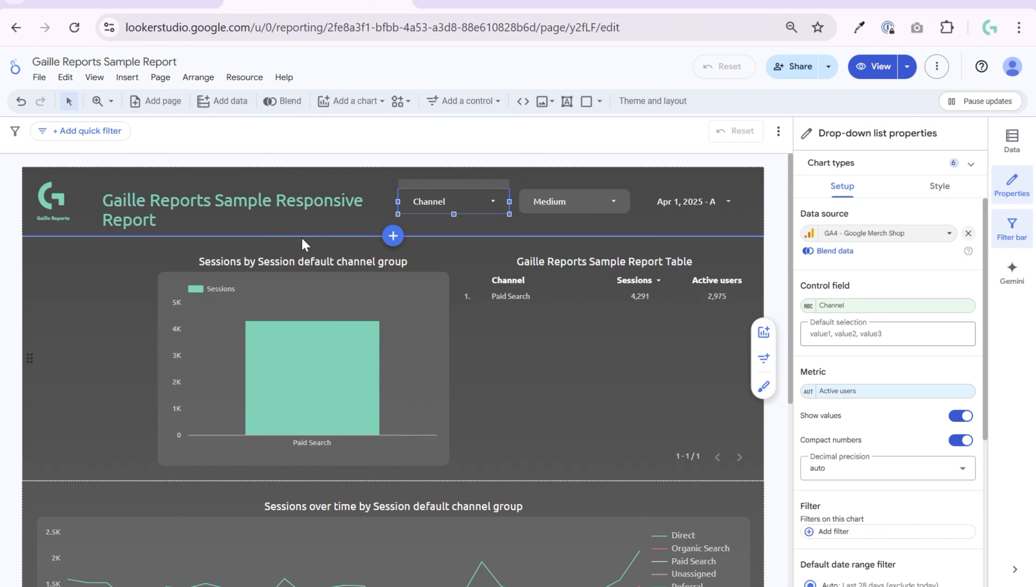
click(360, 201)
drag(389, 201, 315, 209)
drag(212, 216, 213, 232)
Shift the header's Channel drop-down one grid column closer to the report title.
drag(418, 200, 367, 211)
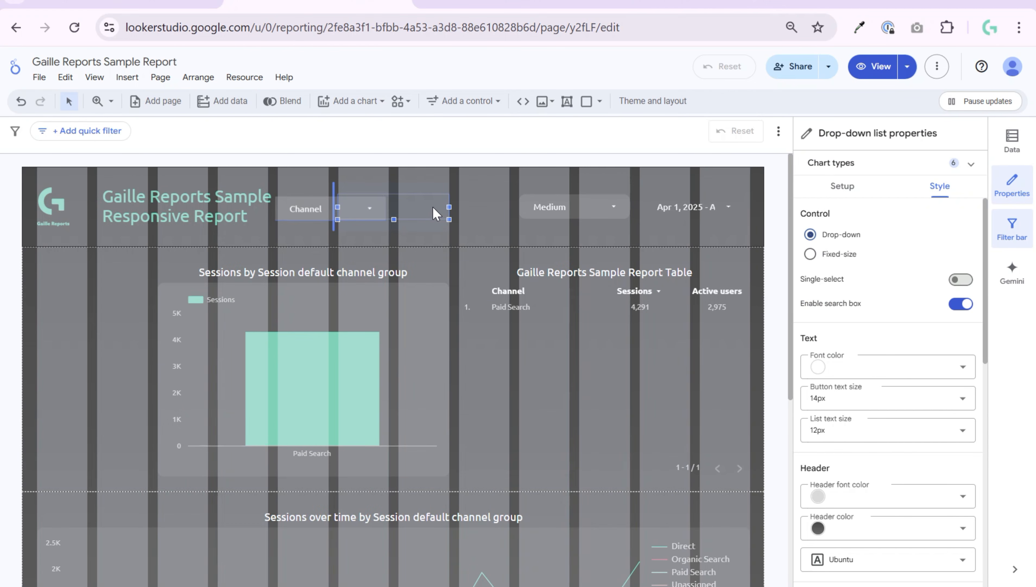
drag(433, 207, 433, 208)
drag(539, 209, 476, 211)
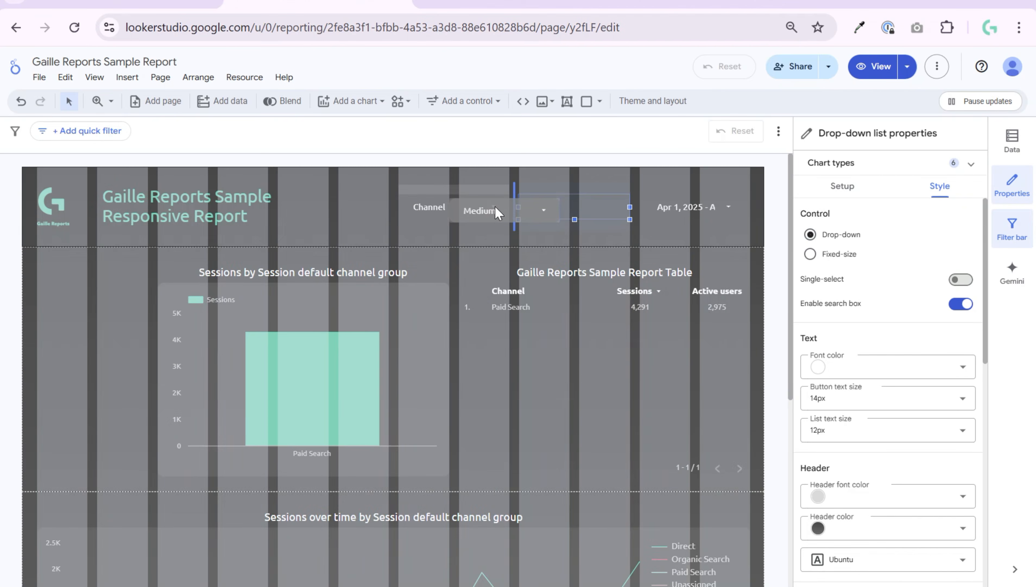
drag(585, 210, 585, 209)
drag(421, 218, 421, 218)
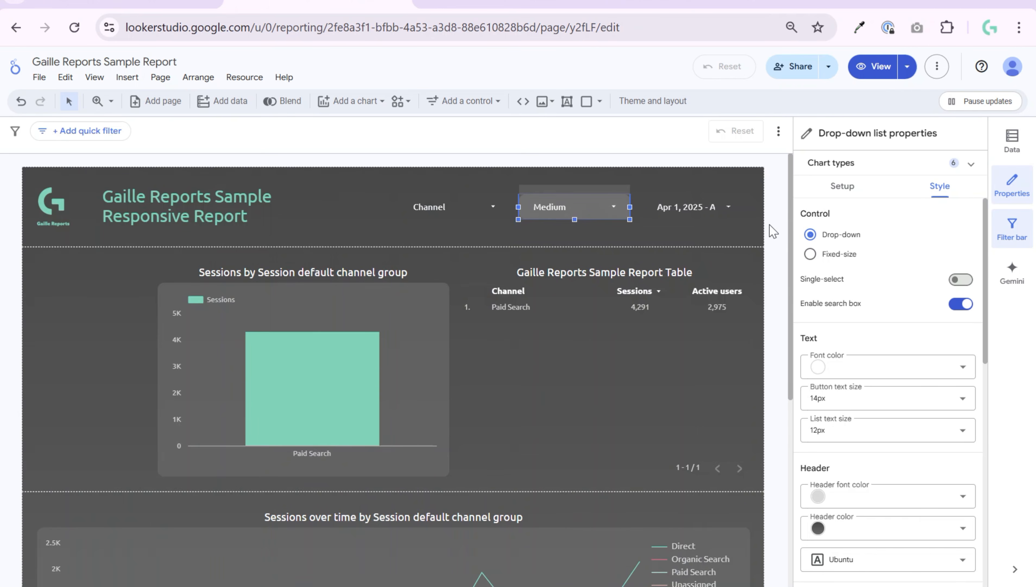
click(425, 212)
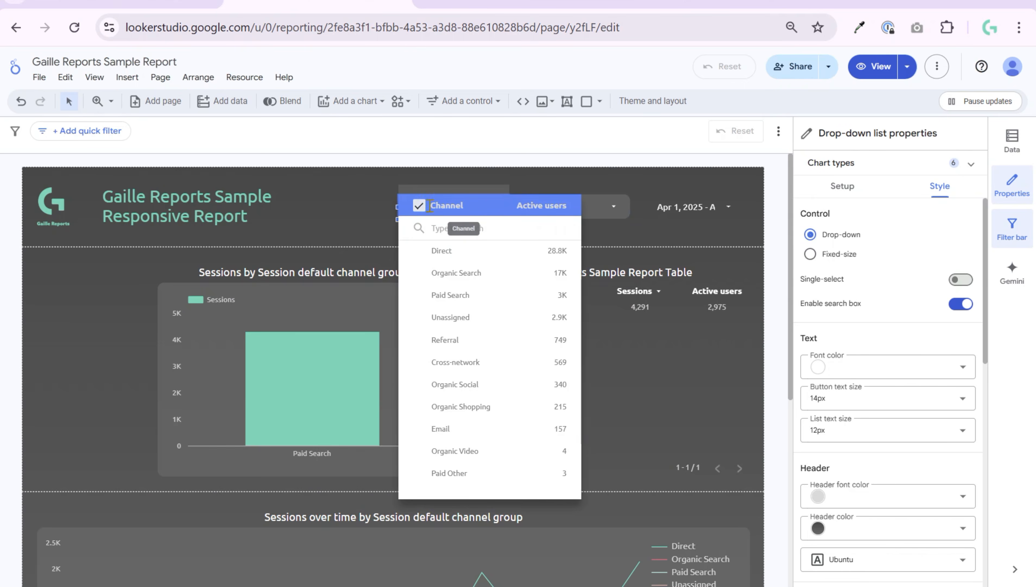
click(428, 204)
drag(427, 205, 293, 209)
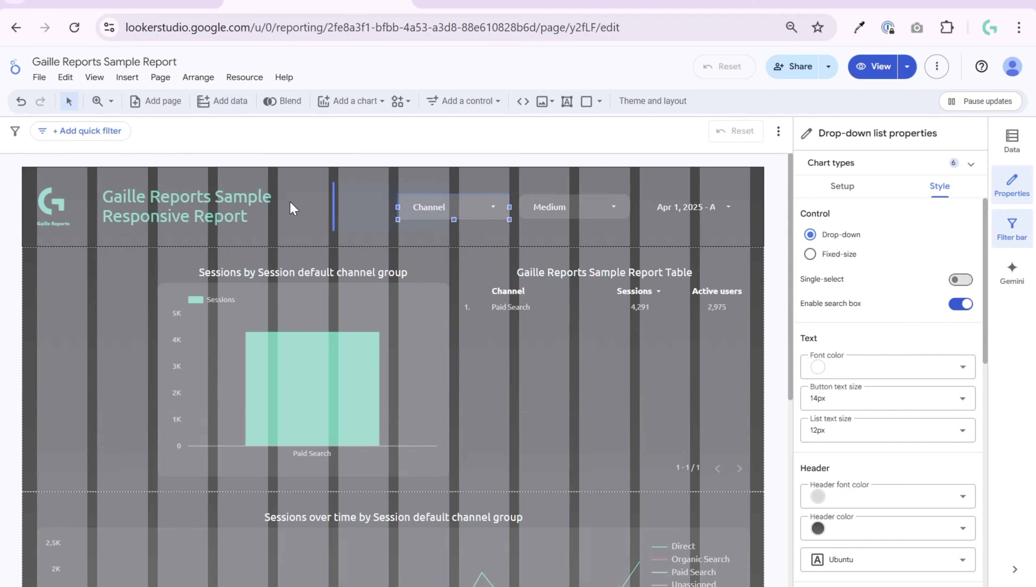
drag(359, 212, 440, 214)
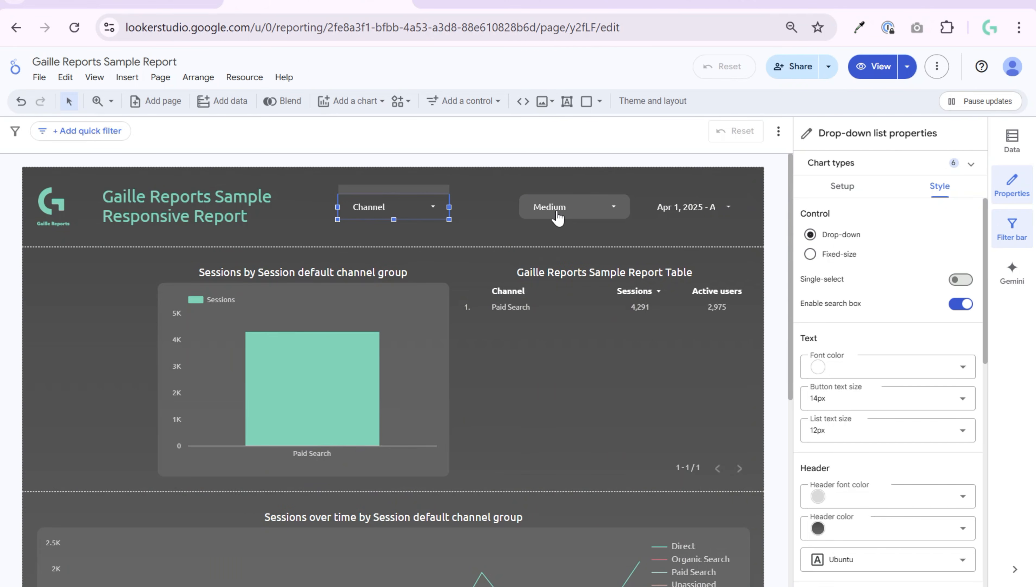
Move the Medium drop-down next to the Channel drop-down and extend the date range control toward it to show the full dates.
click(544, 212)
click(502, 194)
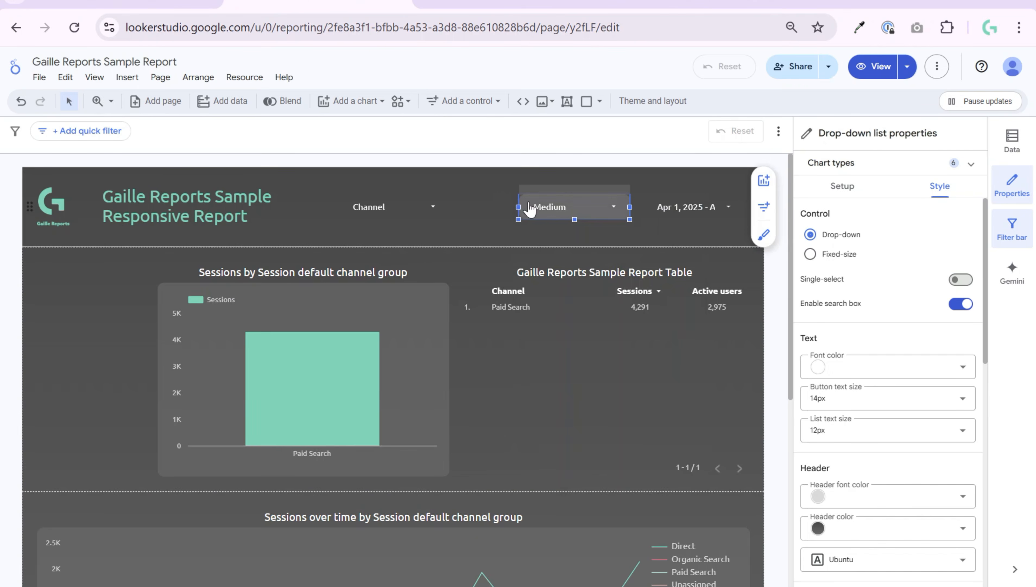
mouse_move(532, 206)
mouse_down()
mouse_move(460, 213)
mouse_move(617, 213)
mouse_move(549, 214)
mouse_up()
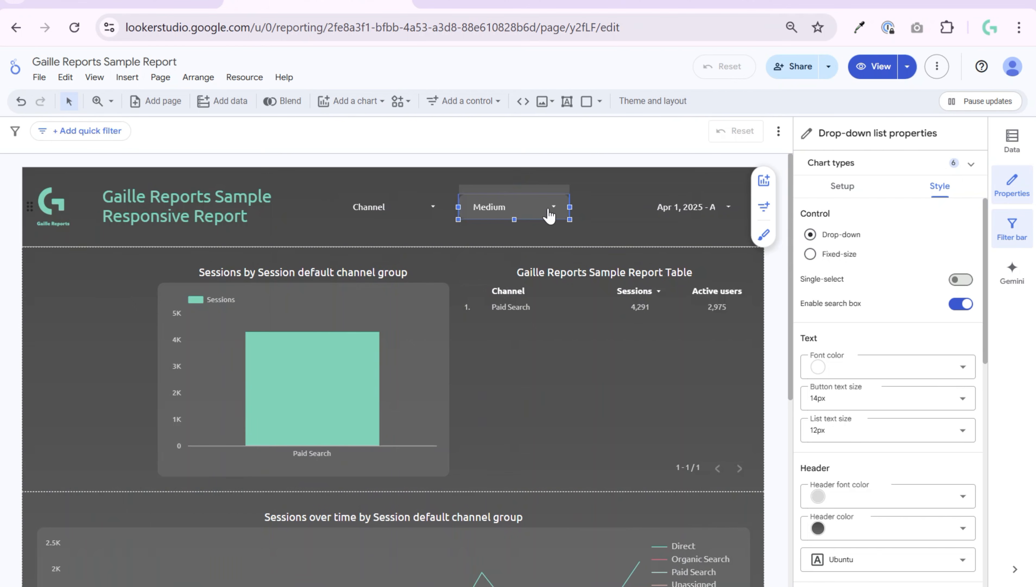
click(663, 214)
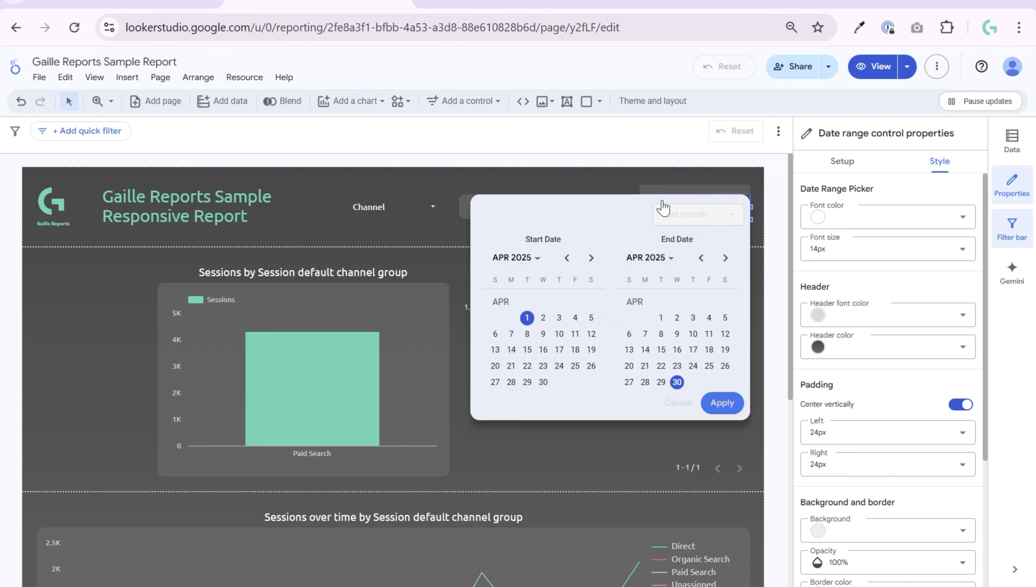
click(631, 190)
drag(640, 206, 579, 208)
Widen the bar chart to the left margin of its section, filling the space the Channel drop-down left.
click(163, 344)
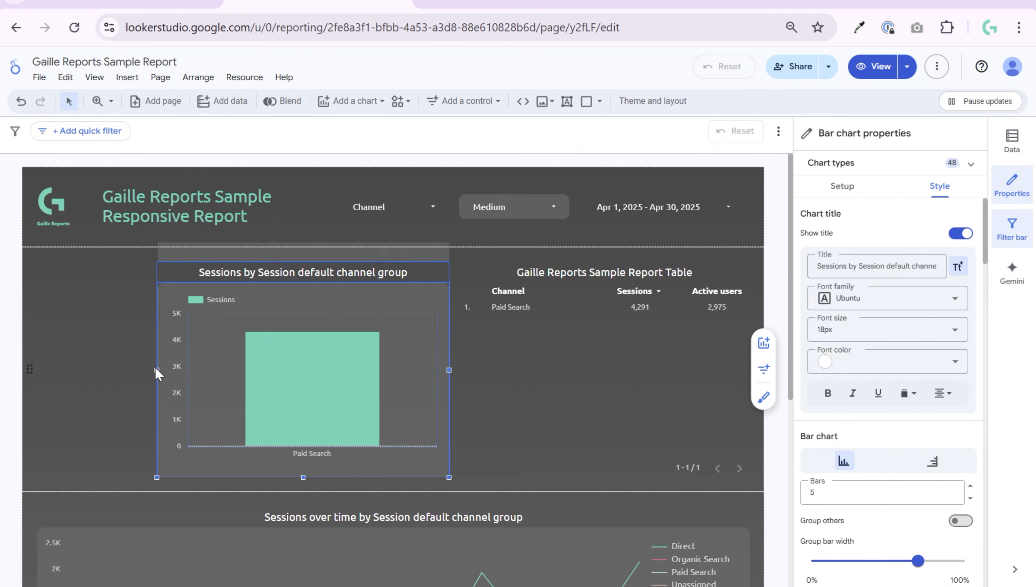
drag(159, 372, 33, 372)
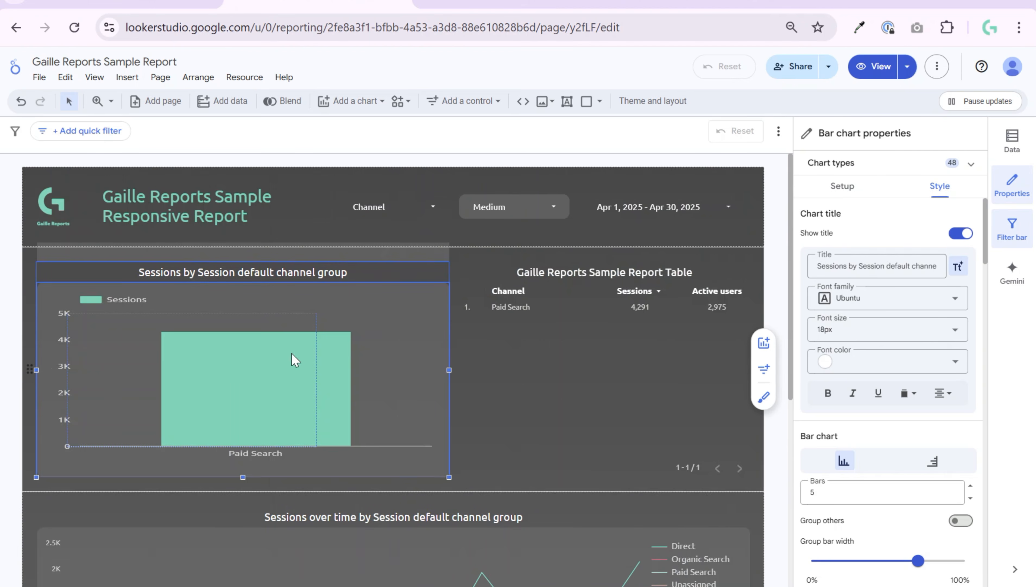
click(782, 247)
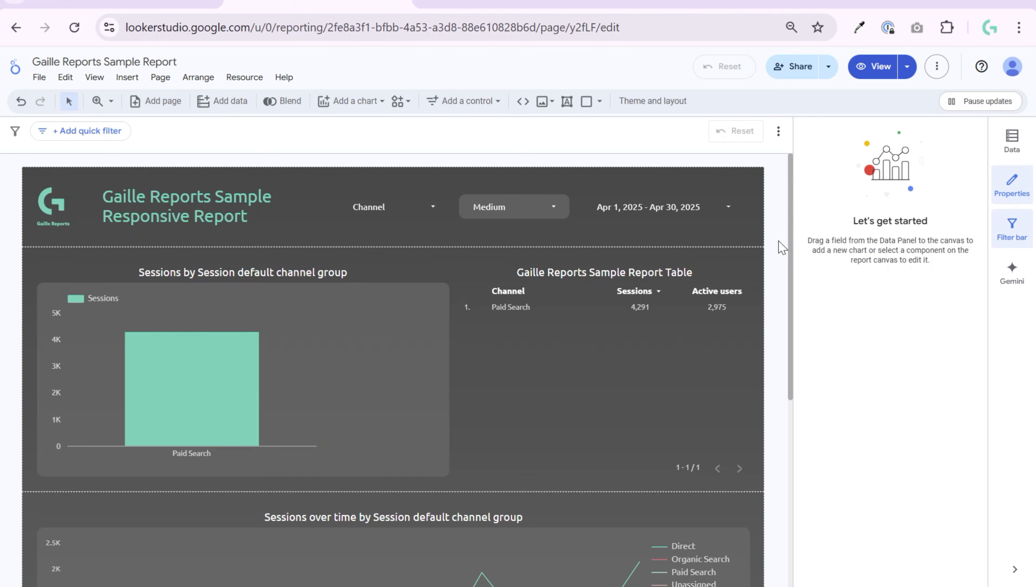
Set the vertical arrangement of the section holding the bar chart and table to centered.
click(748, 378)
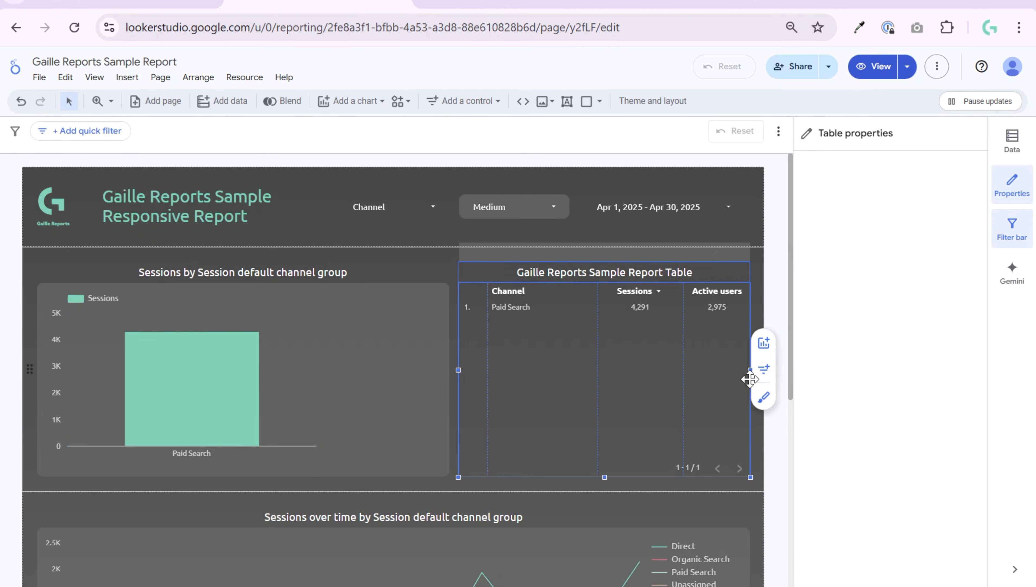
click(405, 263)
right_click(448, 252)
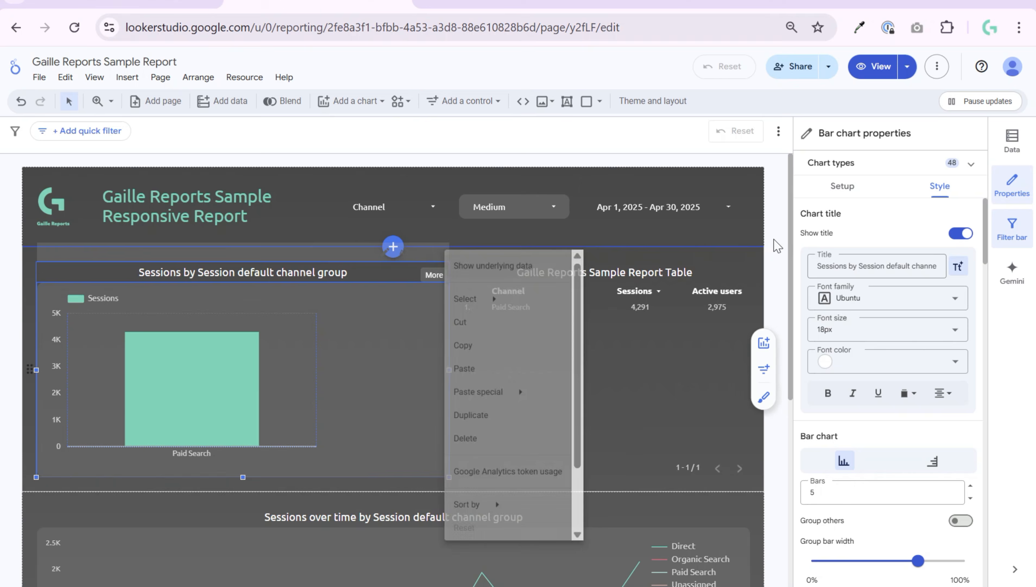
click(778, 246)
click(755, 258)
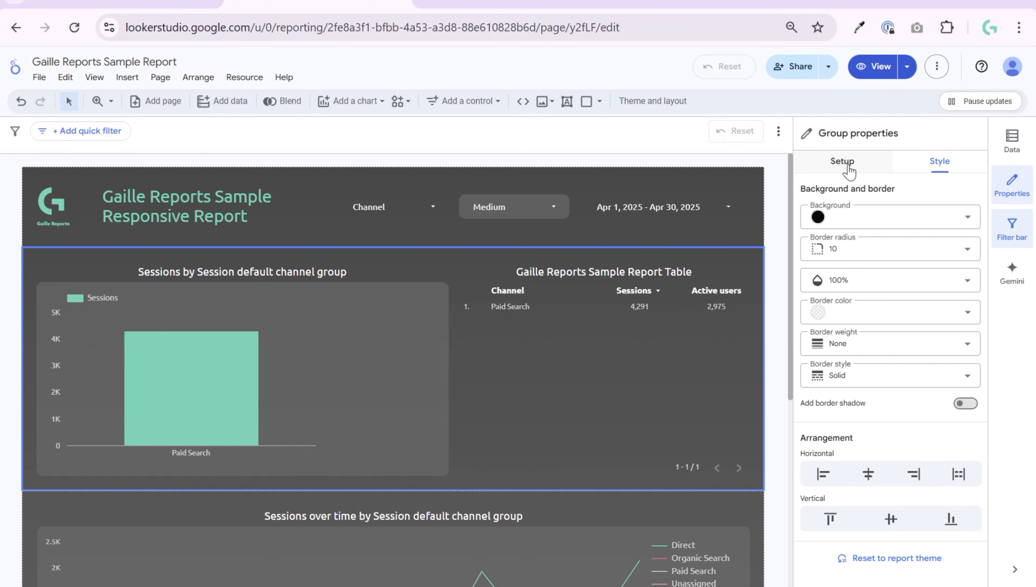
click(891, 520)
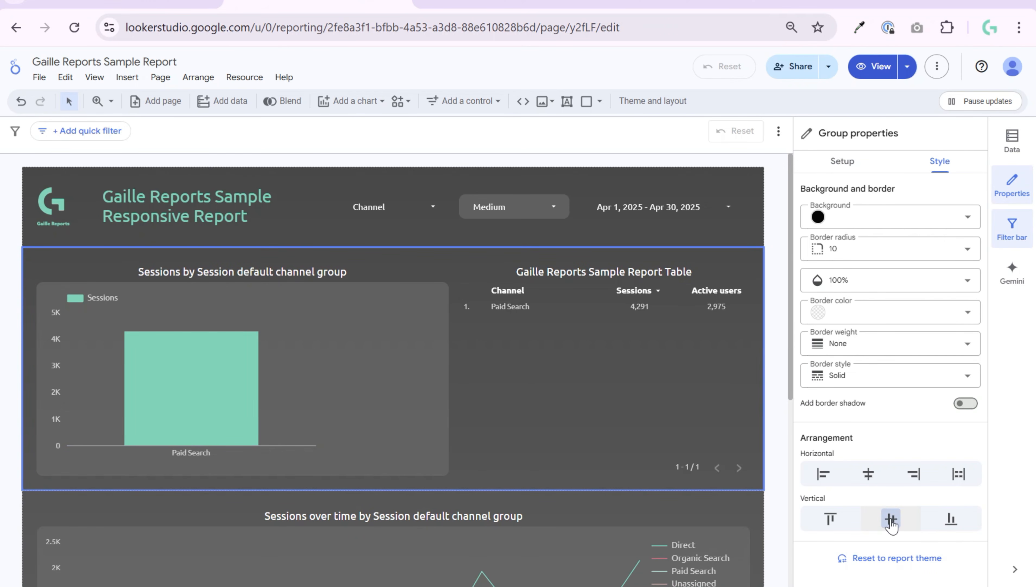
Consult the responsive report limitations in the documentation, then return to the report and select the header logo.
scroll(754, 496, down, 5)
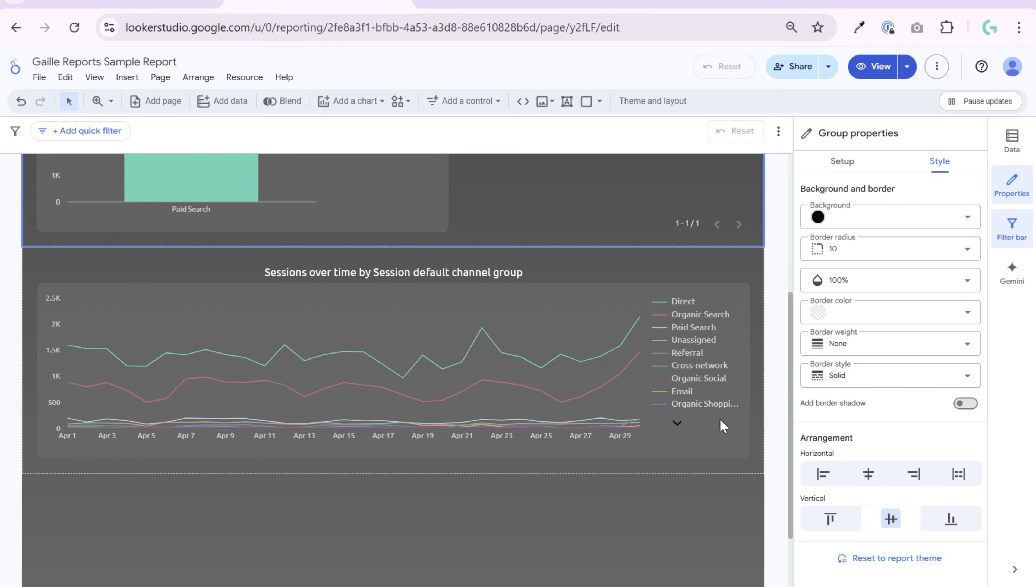
click(527, 9)
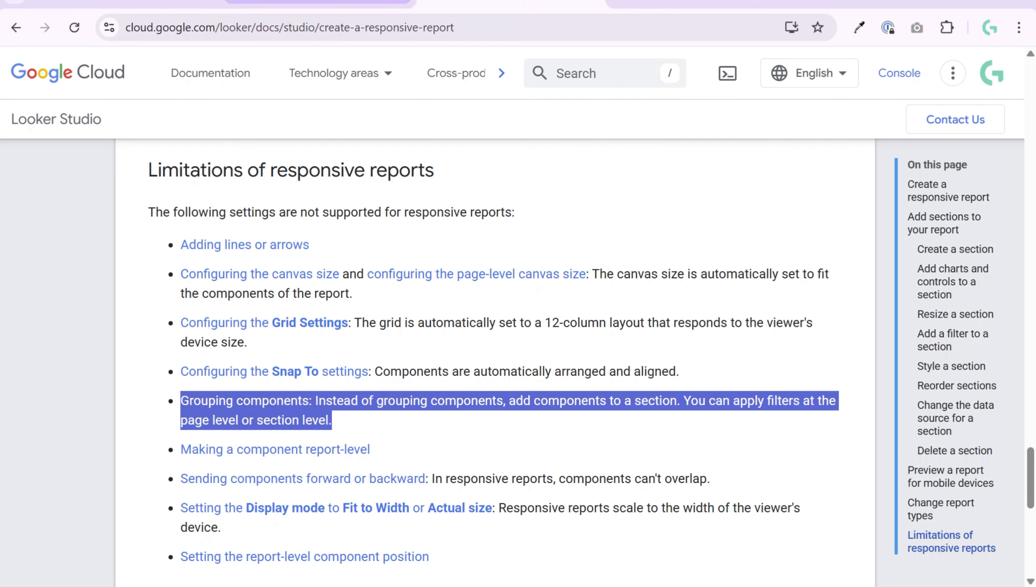
click(318, 2)
scroll(127, 198, up, 4)
click(15, 252)
click(43, 219)
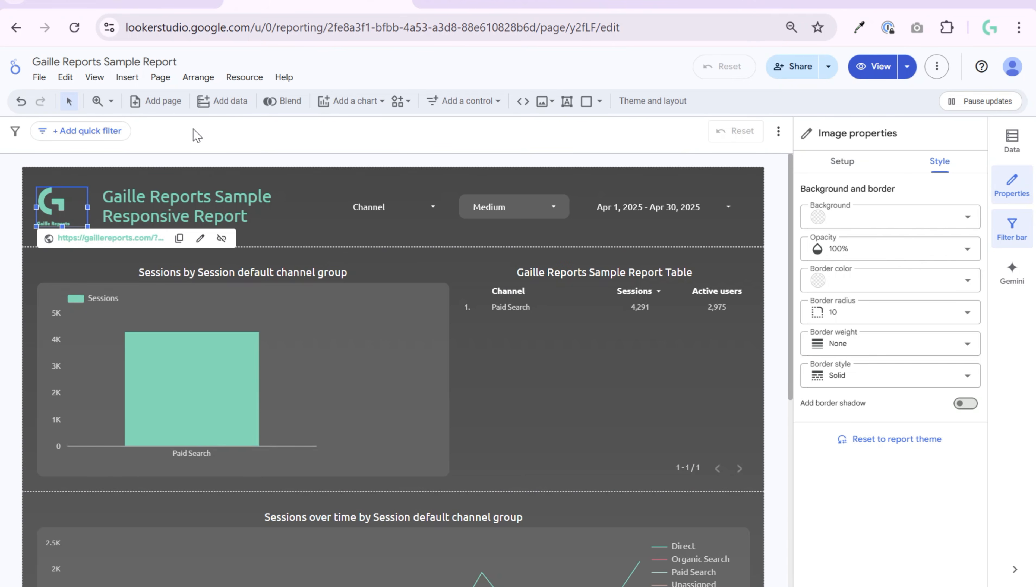
Add a second page to the report, then view the report and show its first page.
click(156, 102)
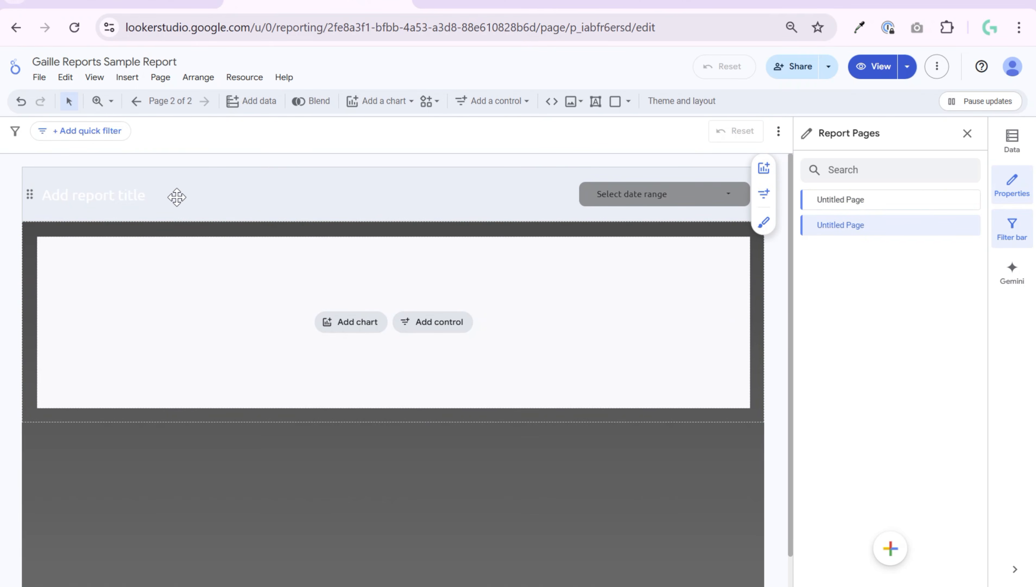
click(879, 69)
click(45, 114)
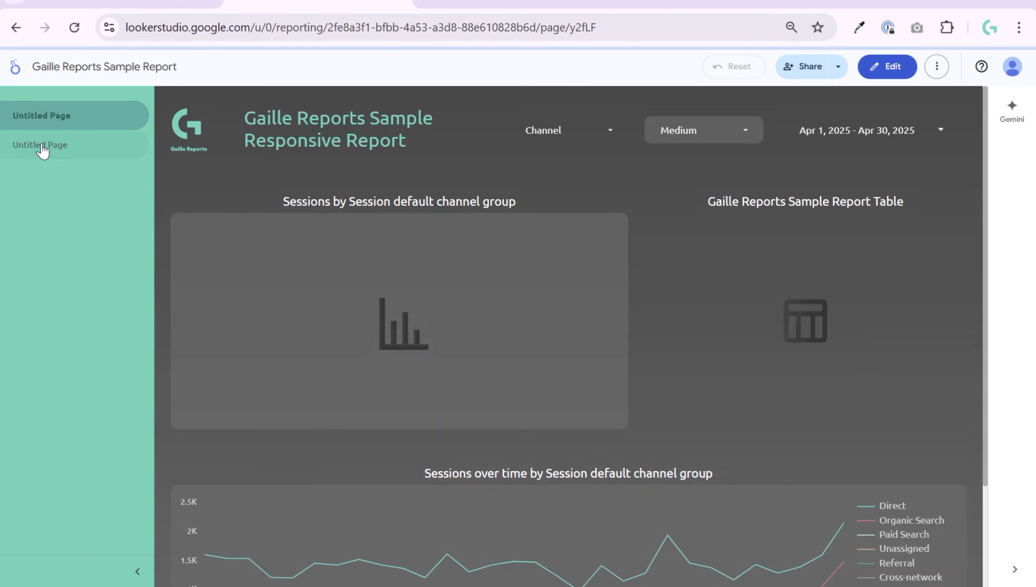
Switch to the Looker Studio documentation and read the limitation on making a component report-level.
click(458, 8)
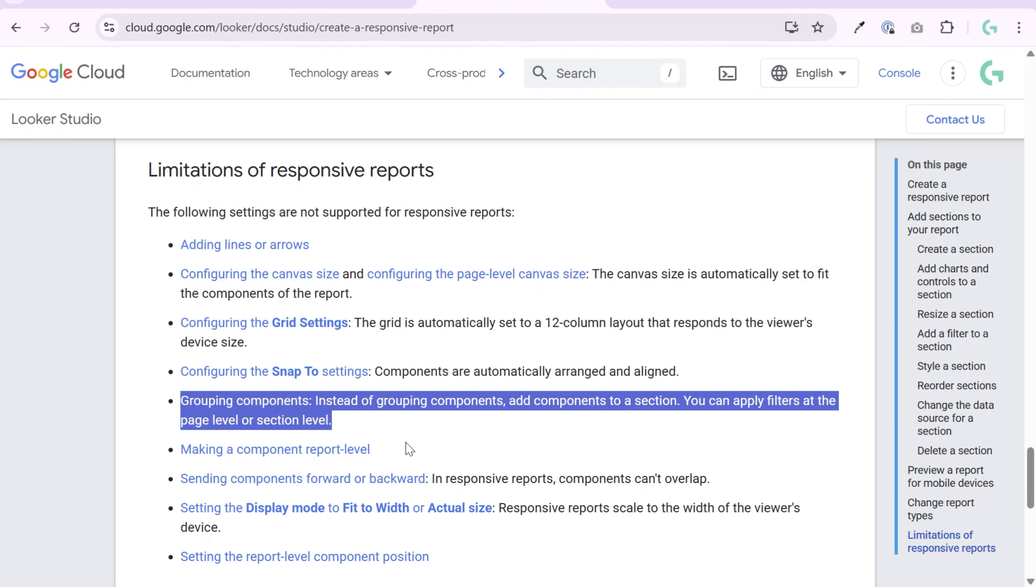
drag(393, 452, 200, 449)
click(456, 442)
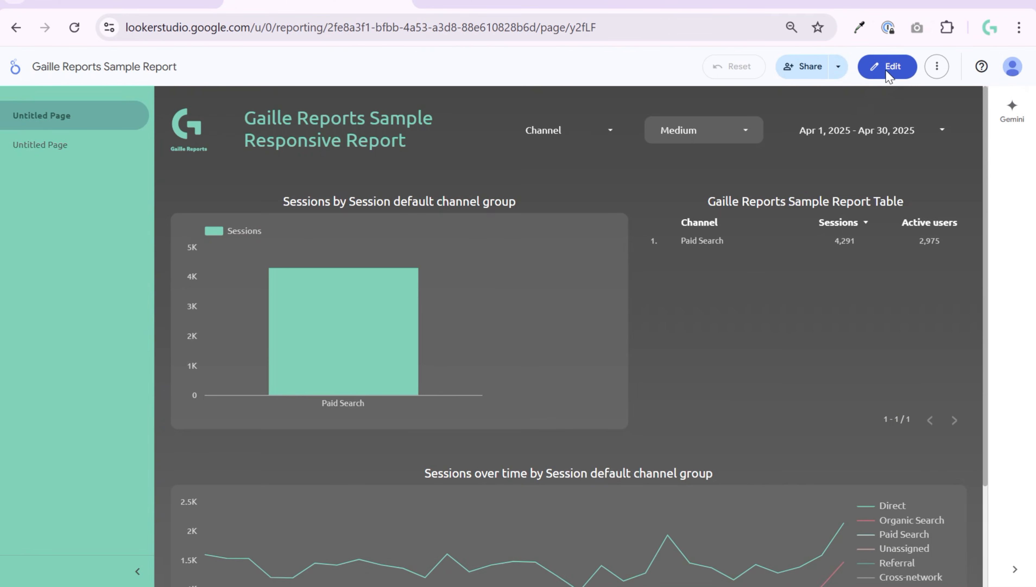
Return to editing the report and select the bar chart, then read the remaining limitations in the documentation.
click(889, 76)
click(381, 332)
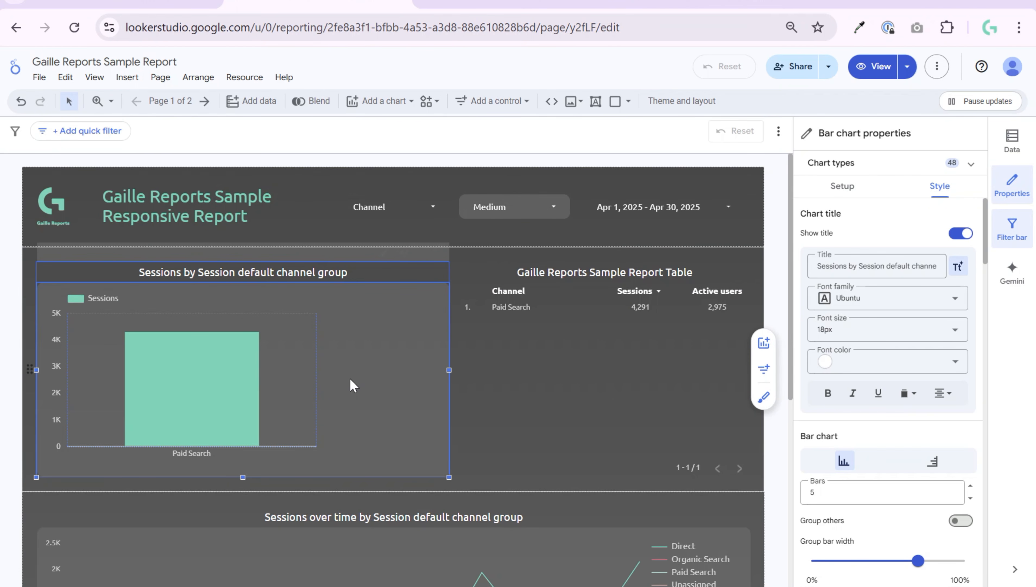
key(ctrl+Tab)
scroll(404, 317, down, 4)
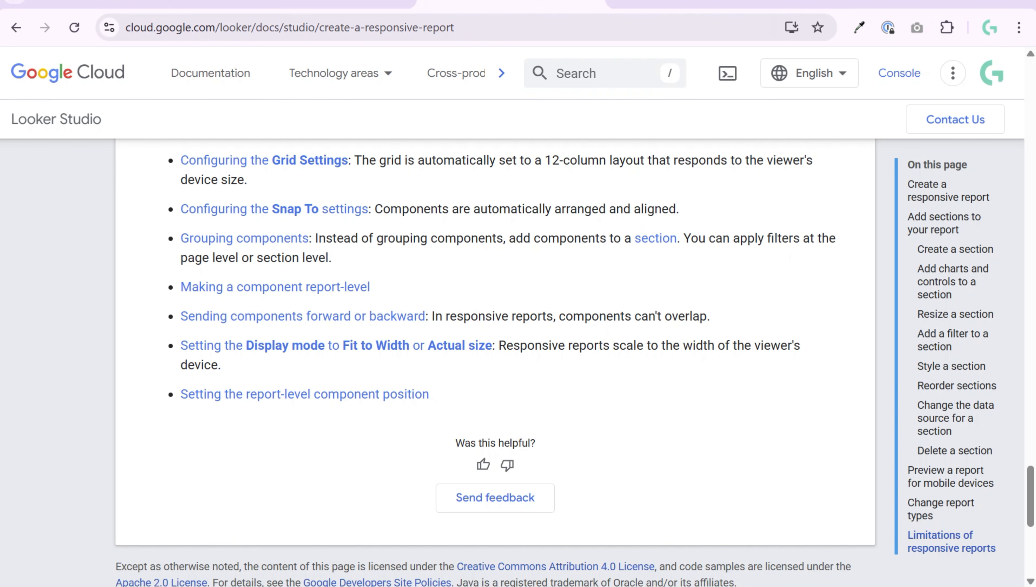
Switch back to the report, clear the selection and open the first page in view mode.
click(304, 3)
click(782, 280)
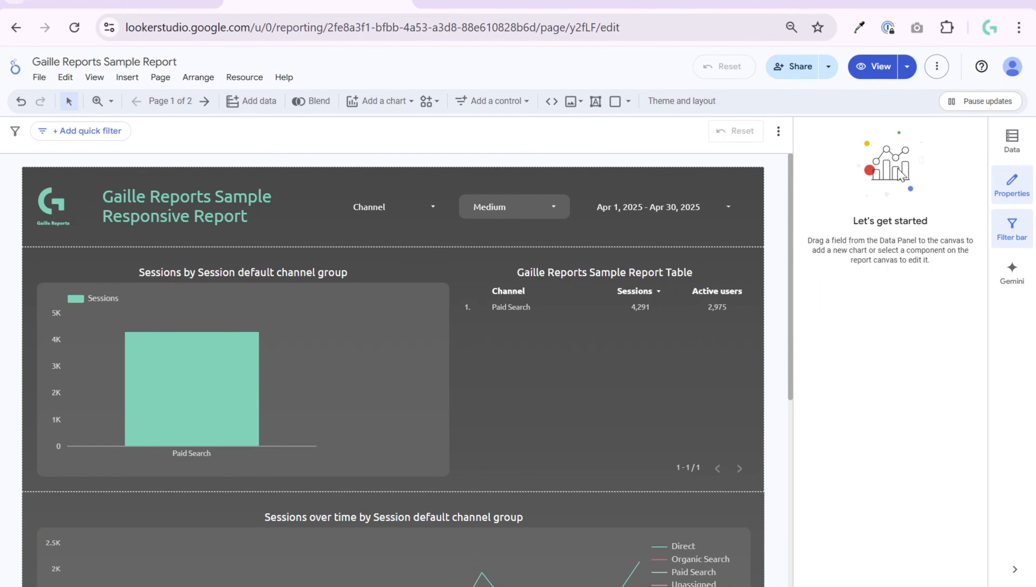
click(874, 77)
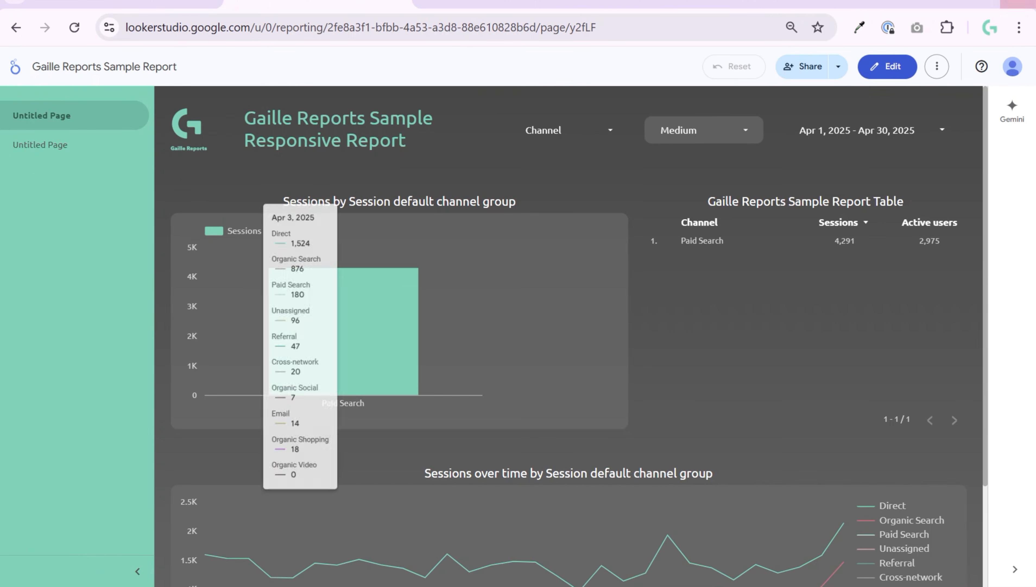
Open the browser's developer tools to preview the report at 400 px mobile width, and hide the report's side panel.
click(1020, 28)
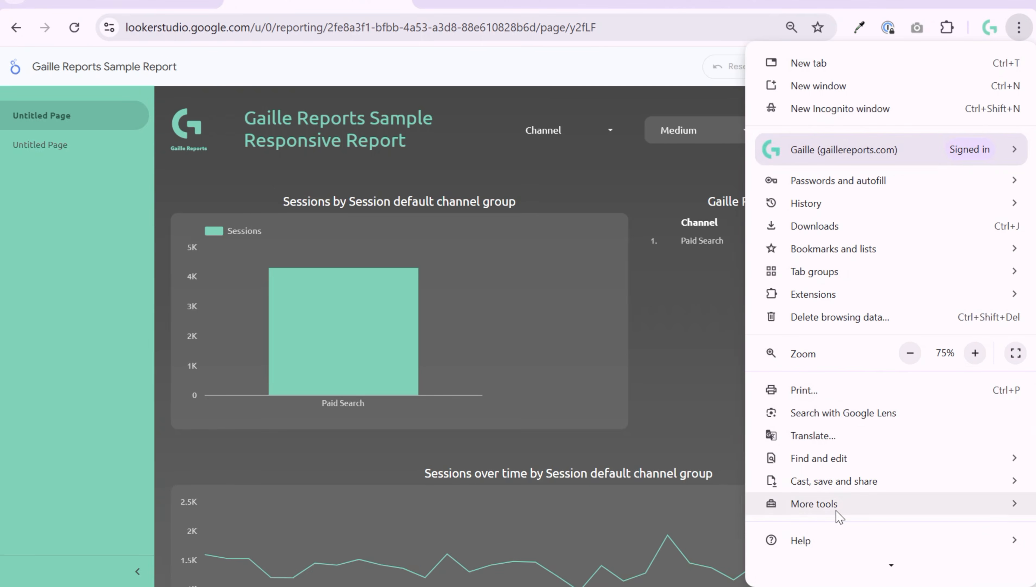
mouse_move(839, 514)
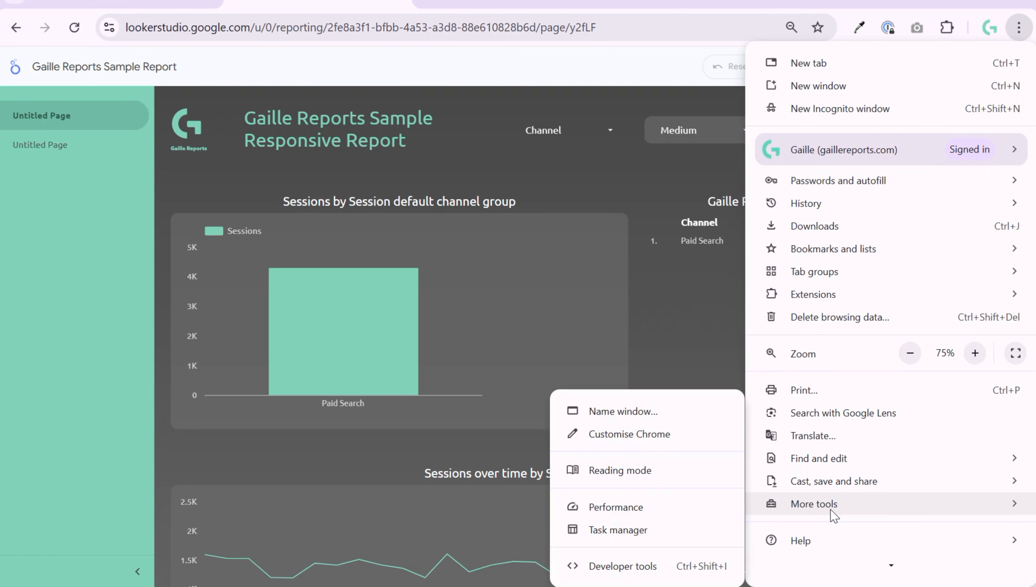
click(667, 568)
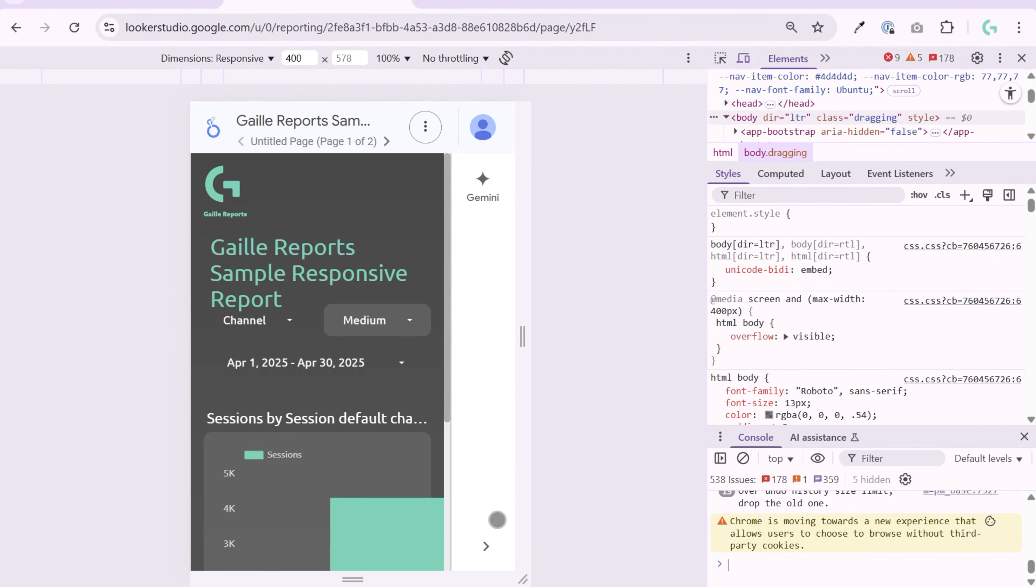
click(486, 546)
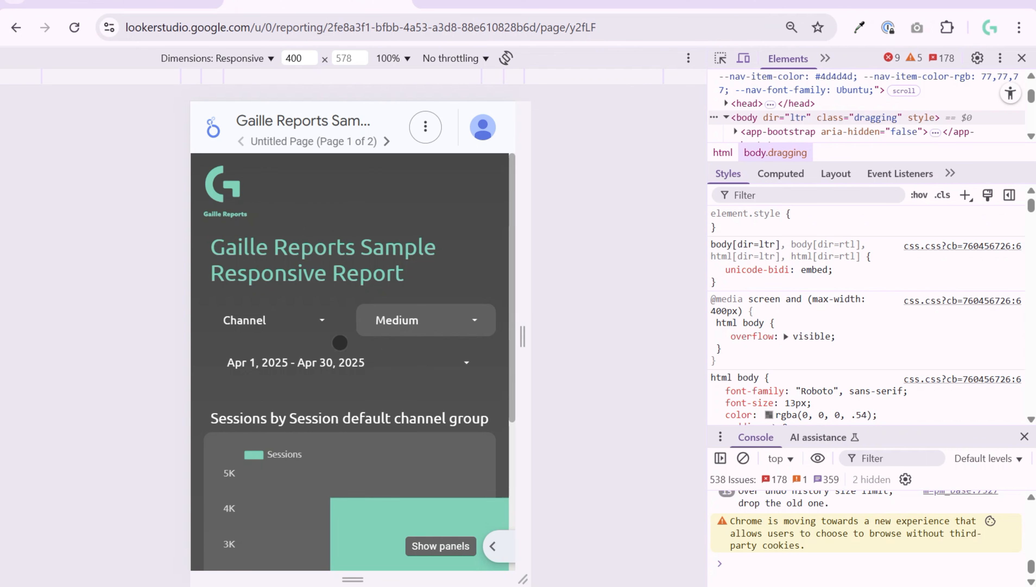
Examine how the header controls, bar chart, table and time series chart fit the mobile preview.
scroll(340, 293, down, 2)
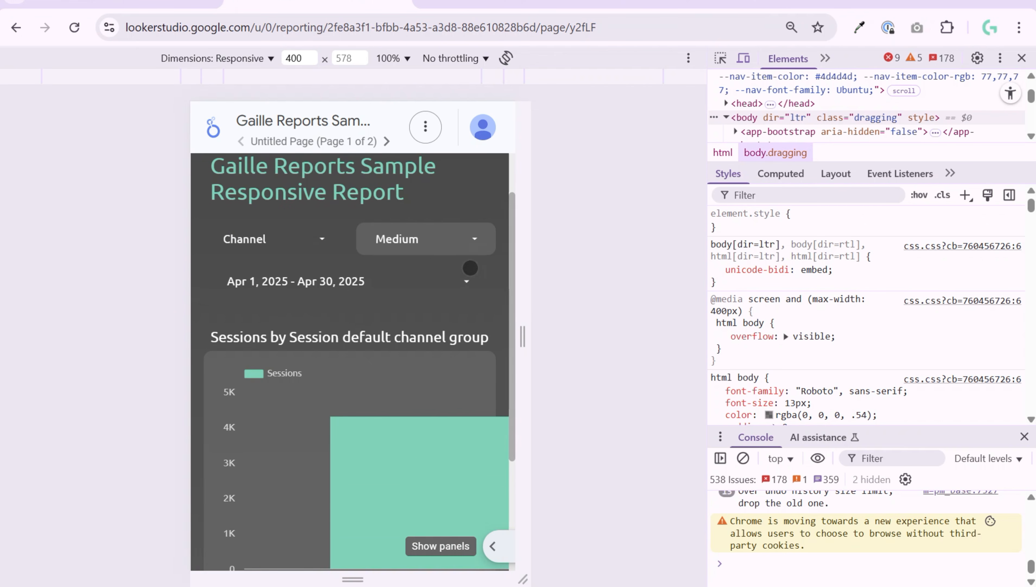
scroll(470, 267, down, 4)
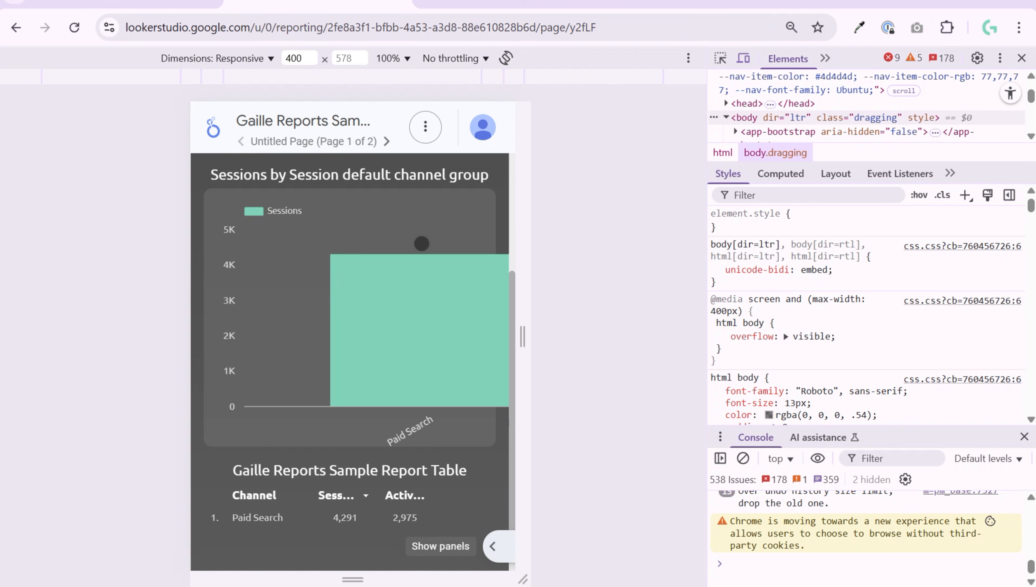
scroll(374, 250, down, 4)
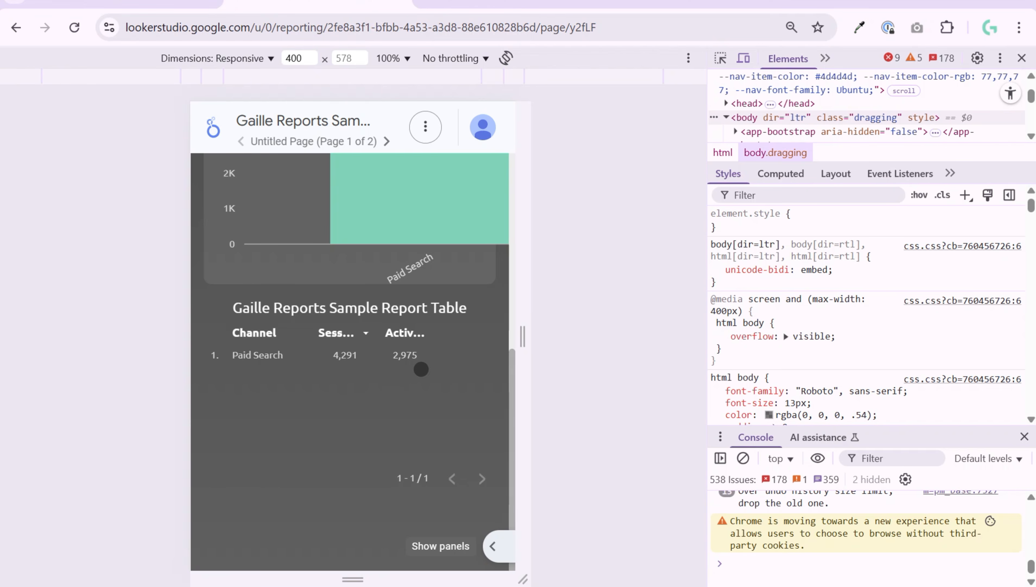
scroll(423, 431, down, 8)
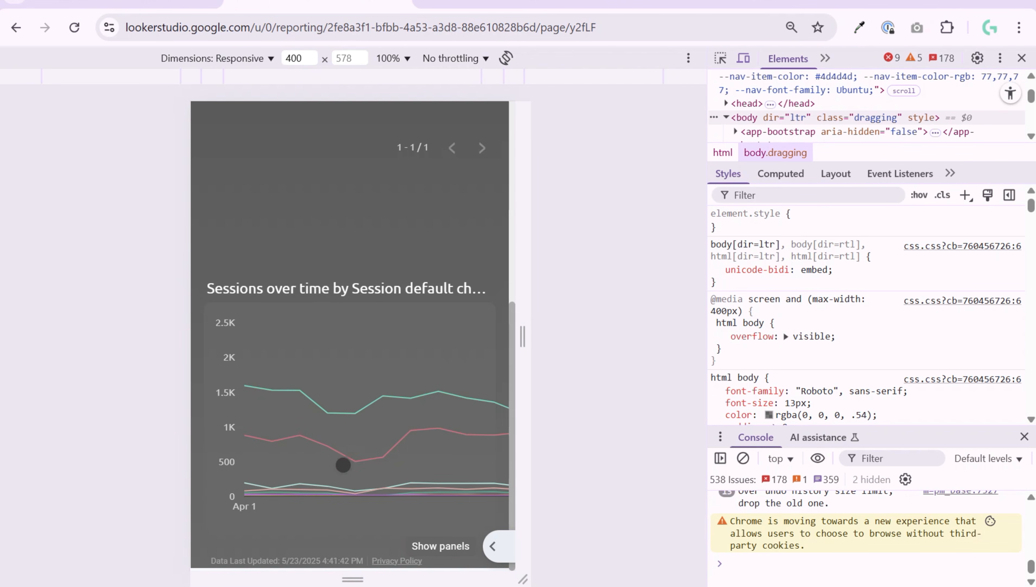
click(455, 446)
click(336, 457)
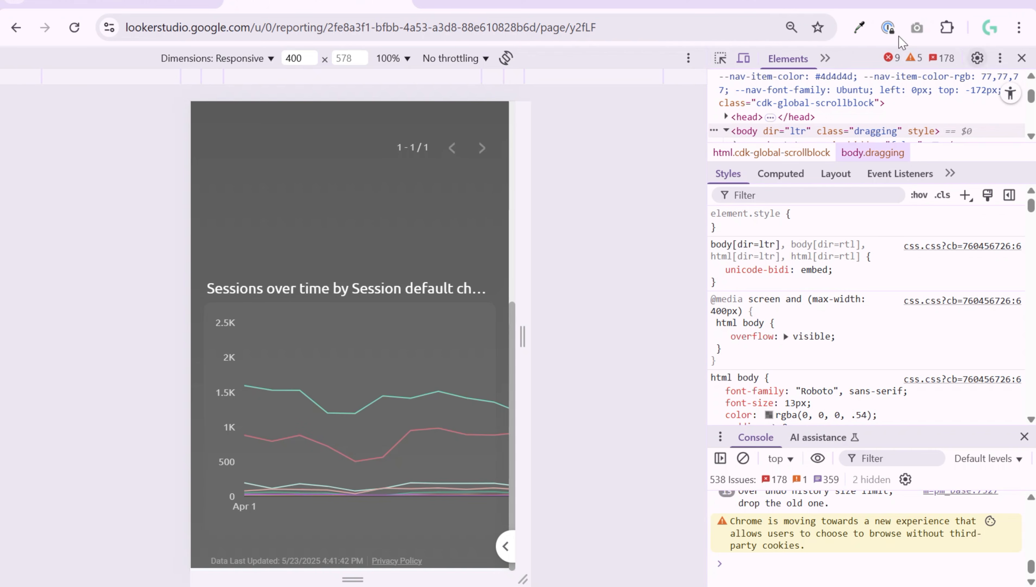
Close the developer tools and reload the report at desktop width.
click(1022, 58)
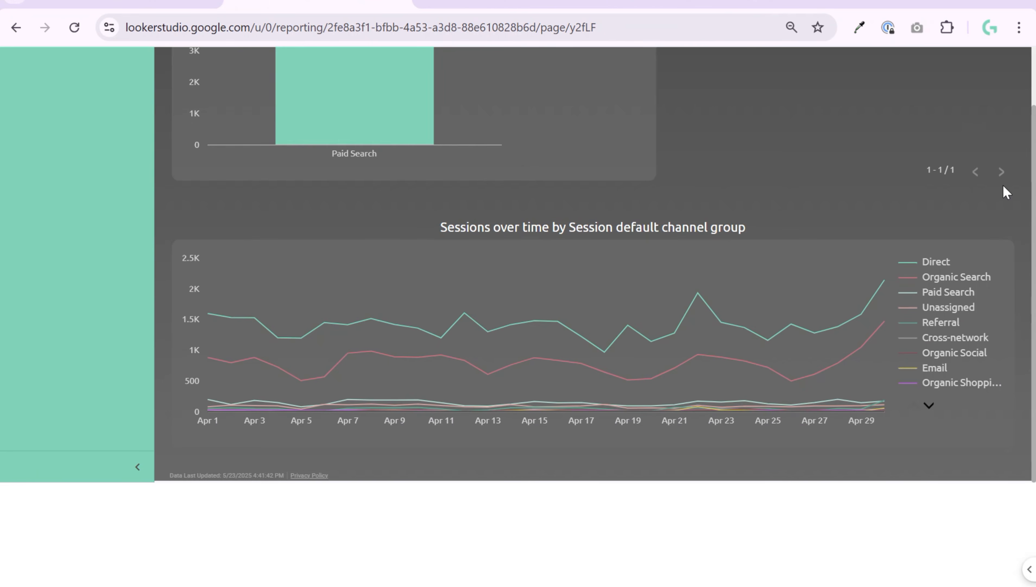
scroll(893, 254, up, 4)
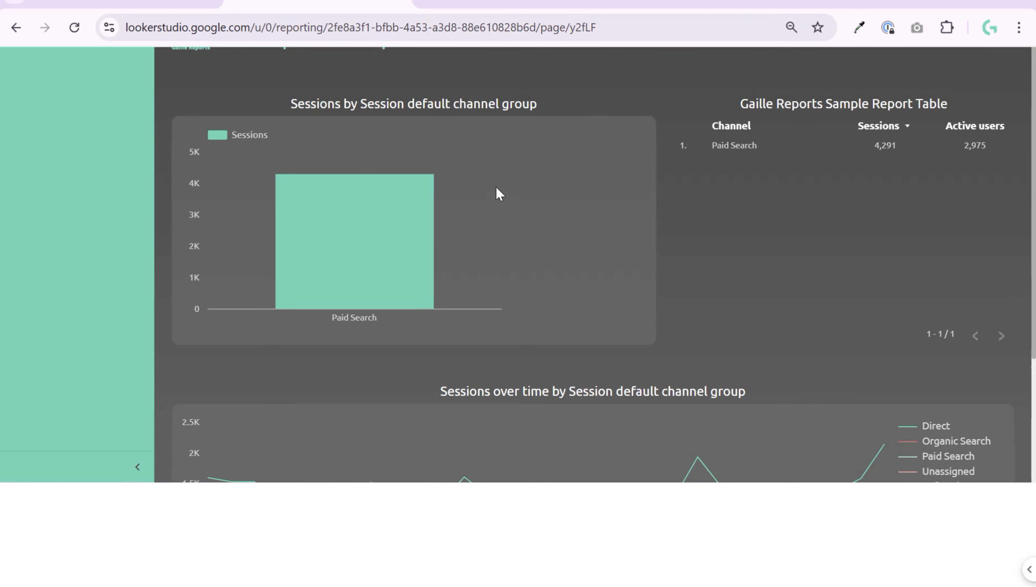
click(451, 20)
key(Return)
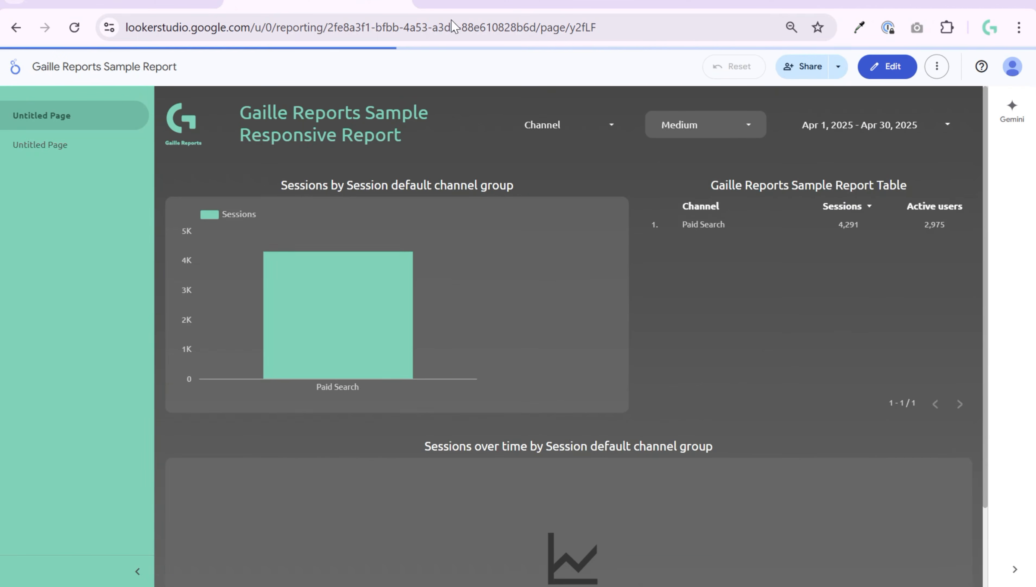
Edit the first page to narrow the time series chart to about three quarters of its section's width, and view the report.
click(905, 76)
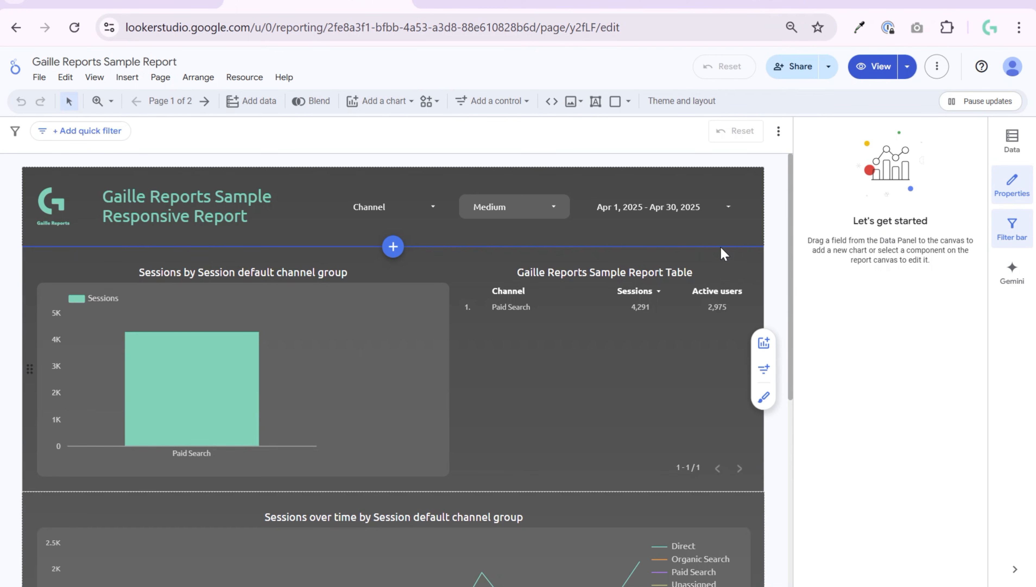
drag(795, 155, 883, 202)
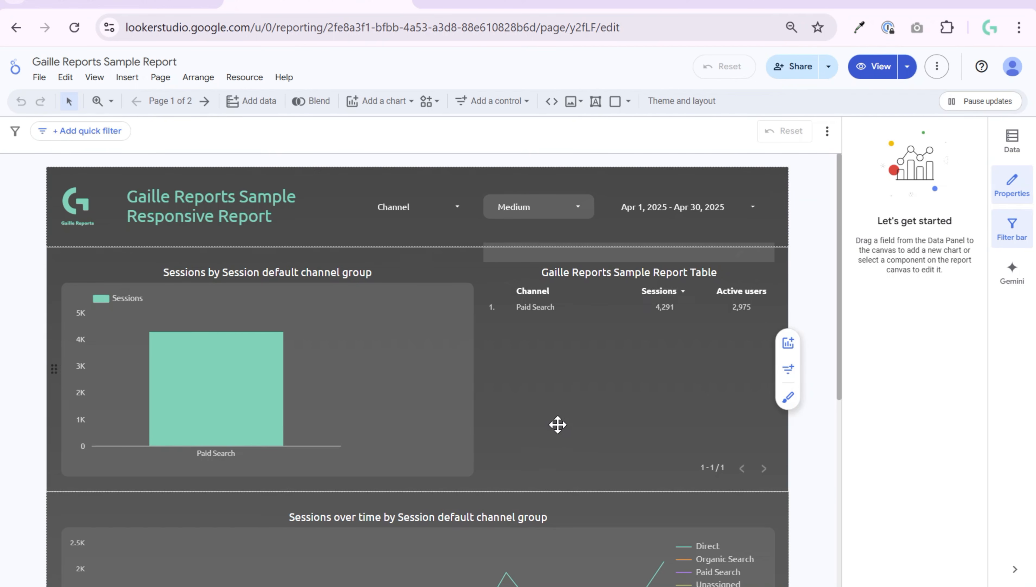
scroll(798, 502, down, 5)
click(705, 304)
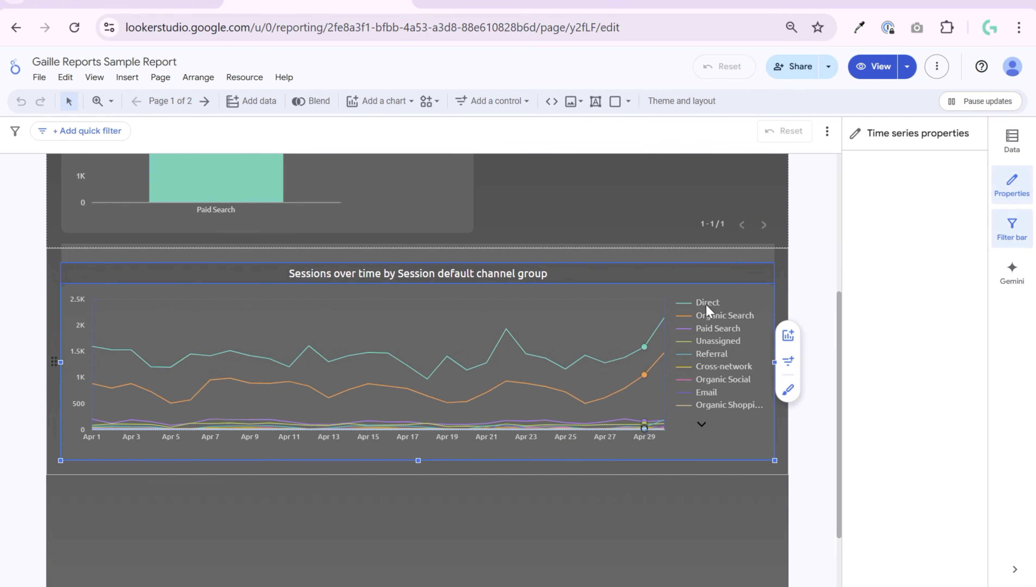
drag(775, 362, 629, 375)
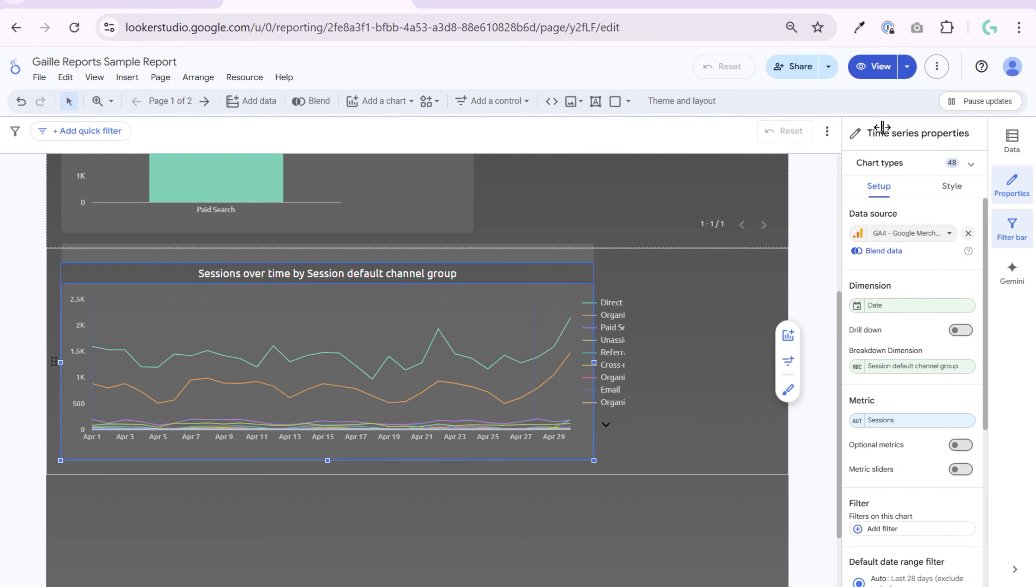
click(873, 66)
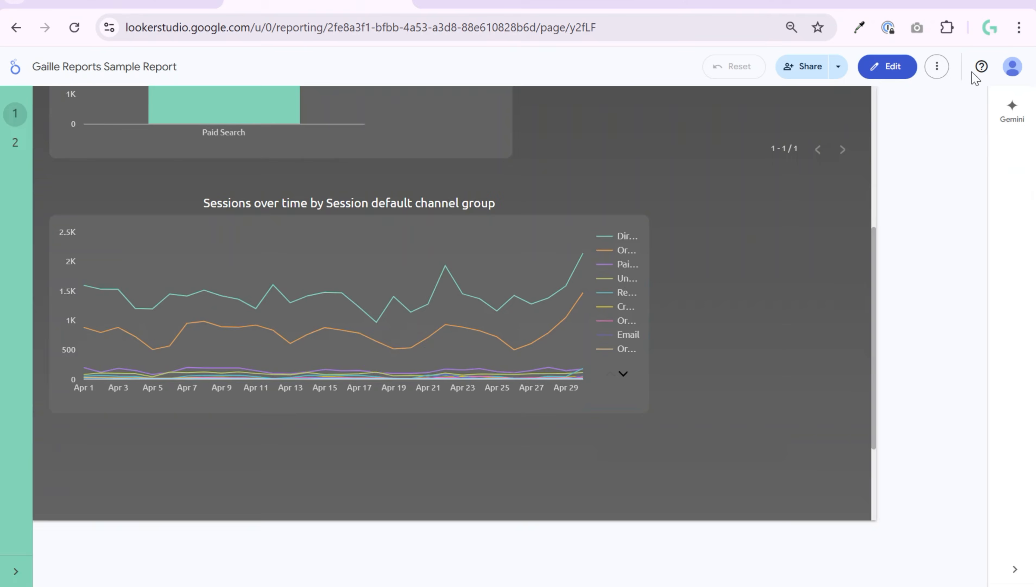
Reopen the developer tools' mobile preview of the report and dismiss the satisfaction survey.
click(1018, 29)
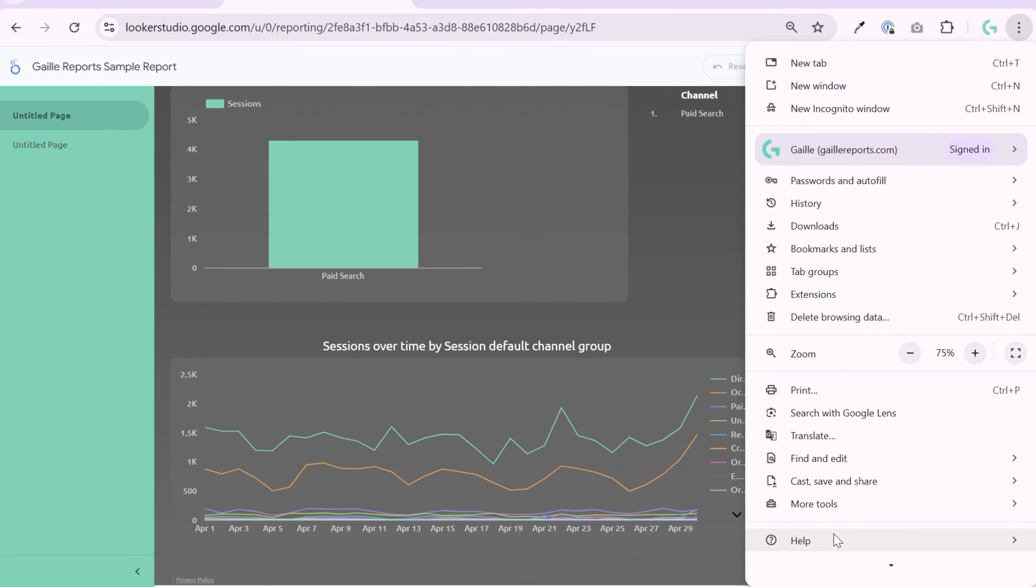
mouse_move(835, 514)
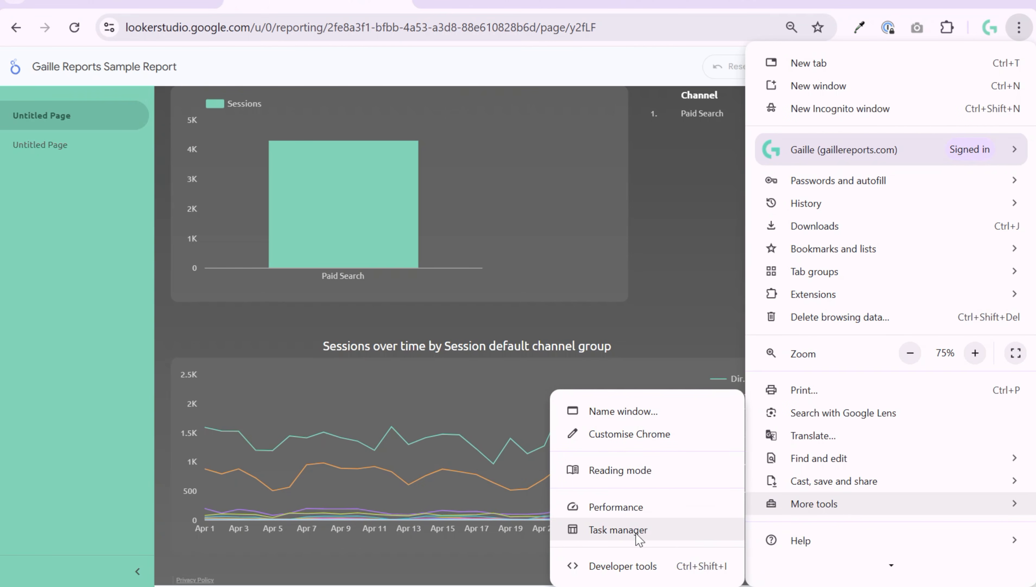
click(638, 566)
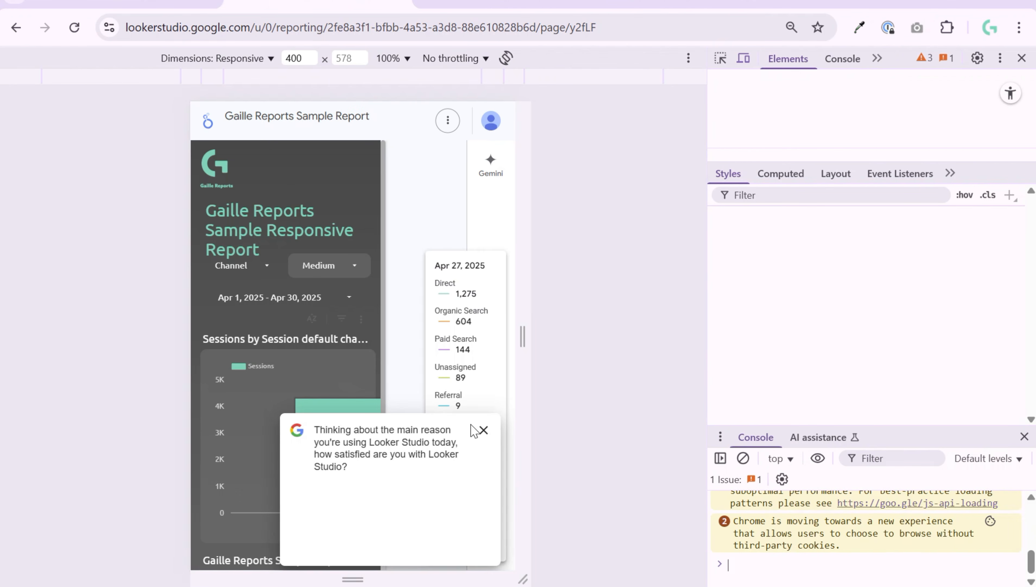
click(483, 431)
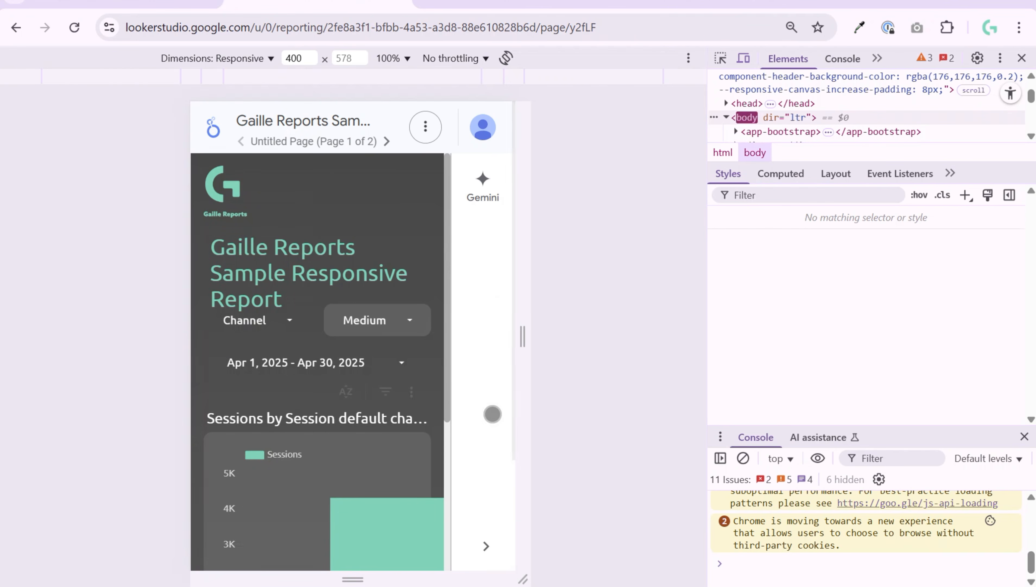
Check how the narrowed time series chart scales compared with the bar chart in the mobile preview.
scroll(331, 306, down, 10)
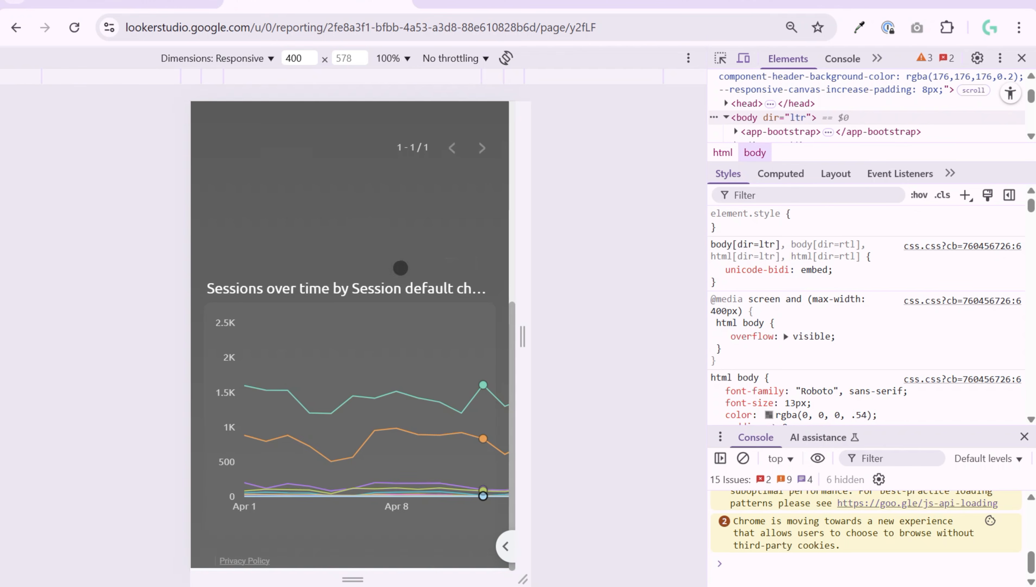
scroll(432, 352, up, 6)
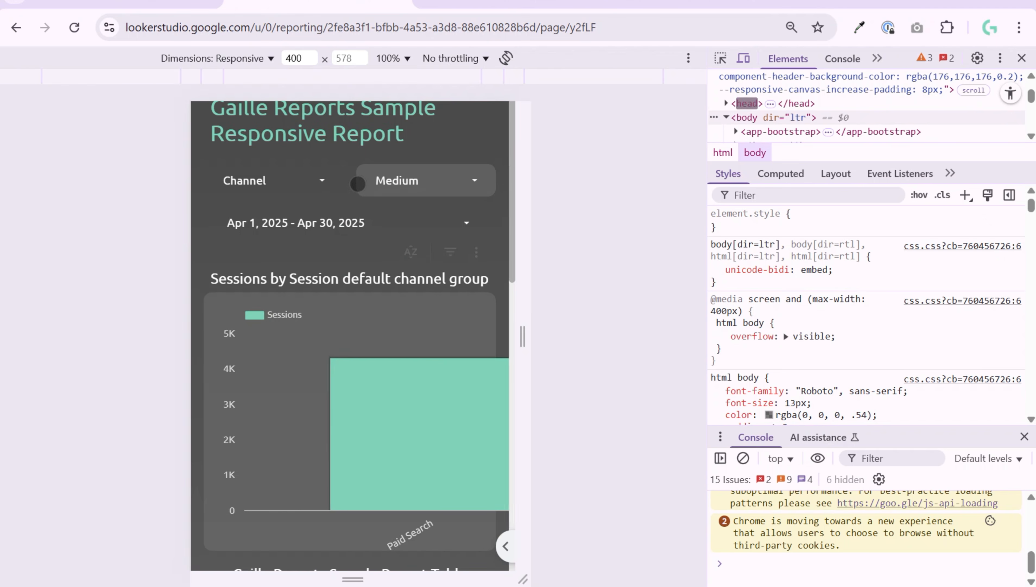
scroll(358, 181, down, 6)
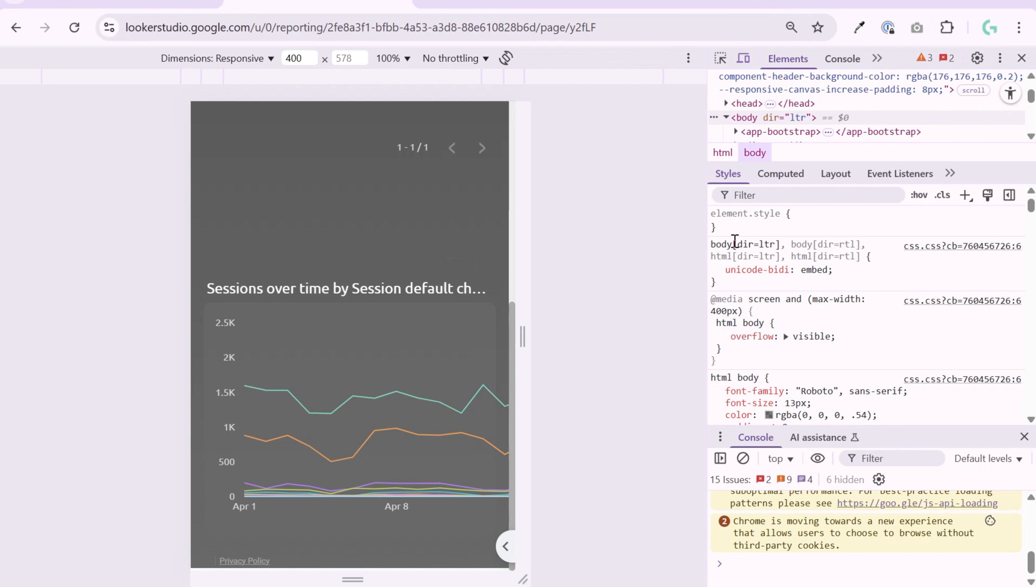
scroll(332, 180, up, 15)
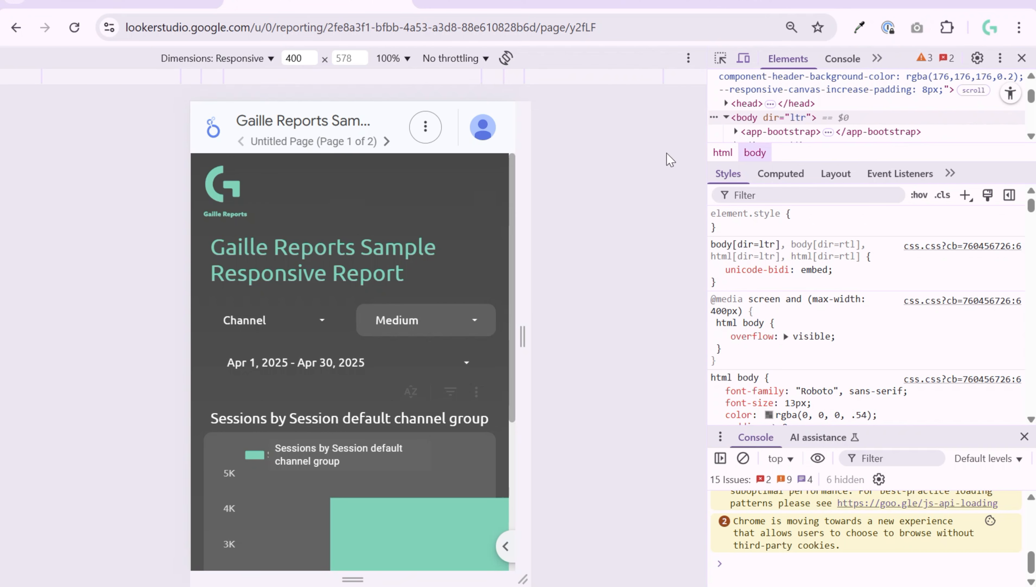
Leave the mobile preview by closing the developer tools, and collapse the report's page navigation.
click(743, 58)
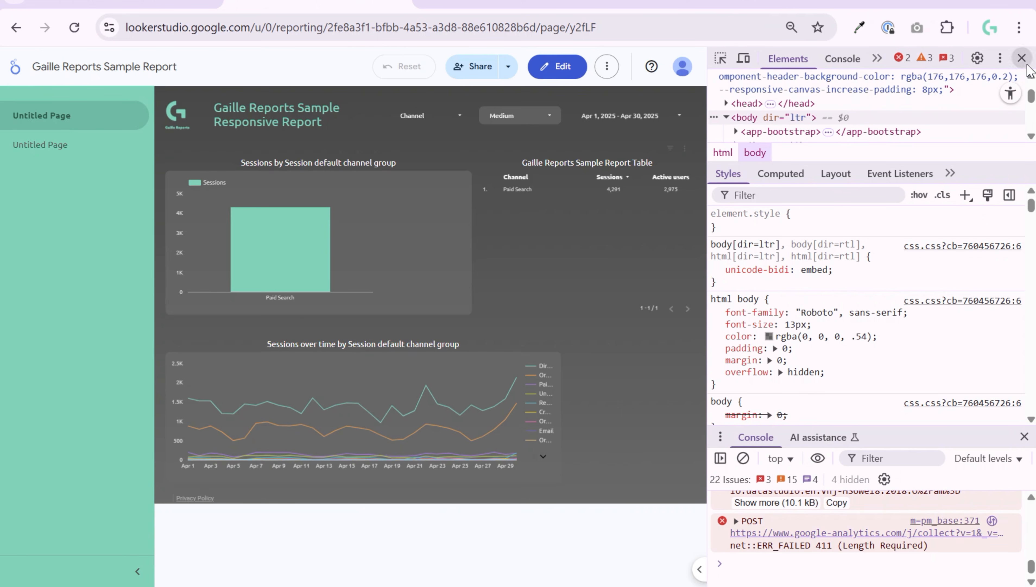
click(1022, 58)
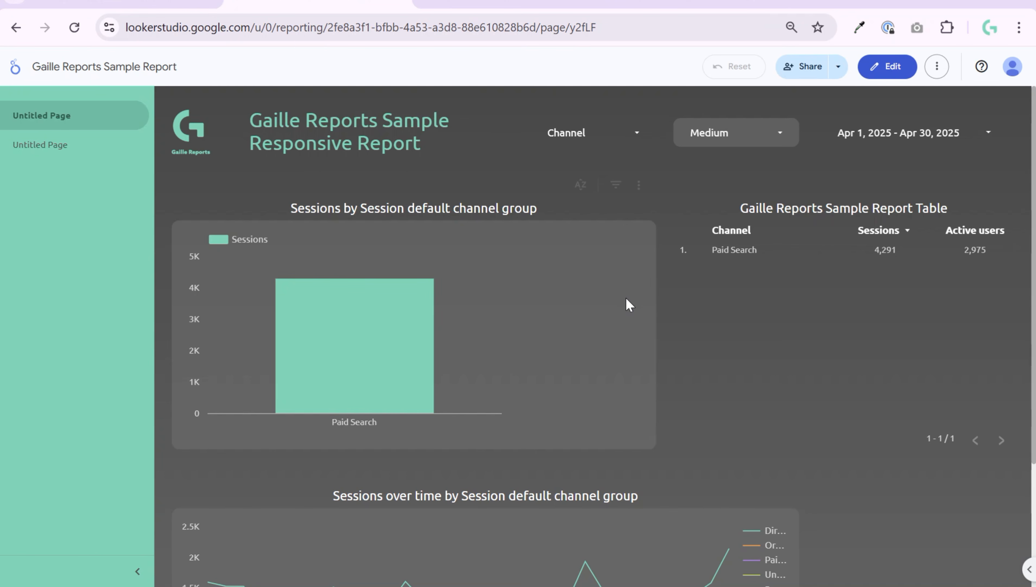
click(138, 571)
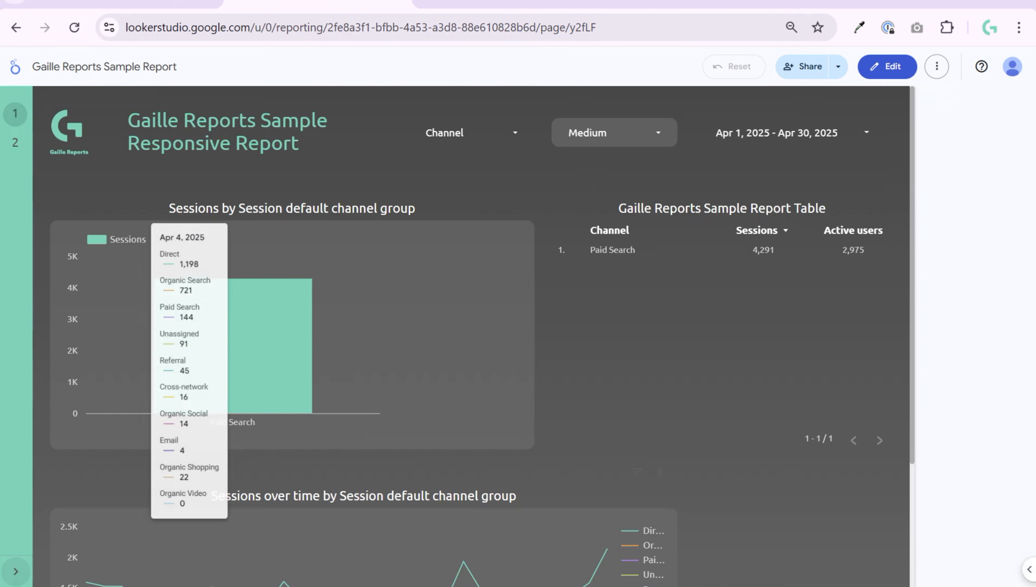